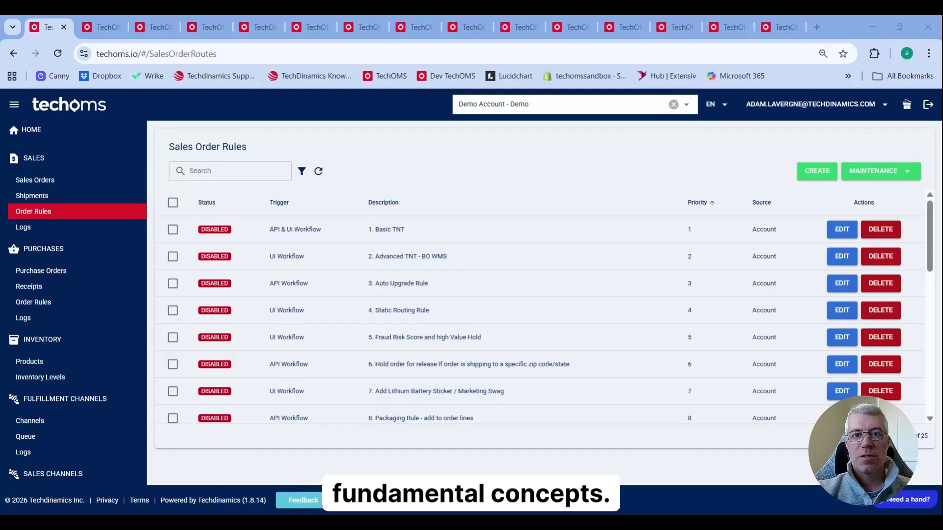
Open the "1. Basic TNT" sales order rule and review its trigger options and priority
{"action": "left_click", "coordinate": [831, 240]}
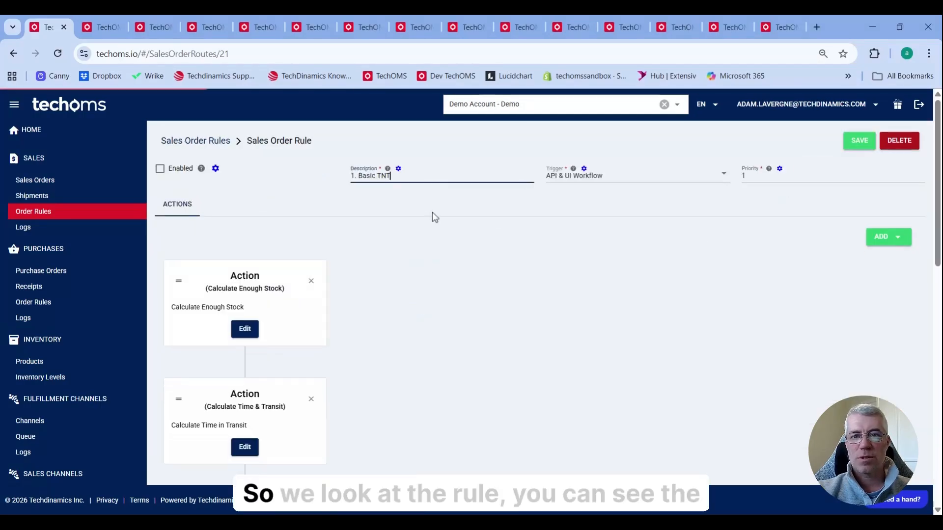
{"action": "left_click", "coordinate": [633, 180]}
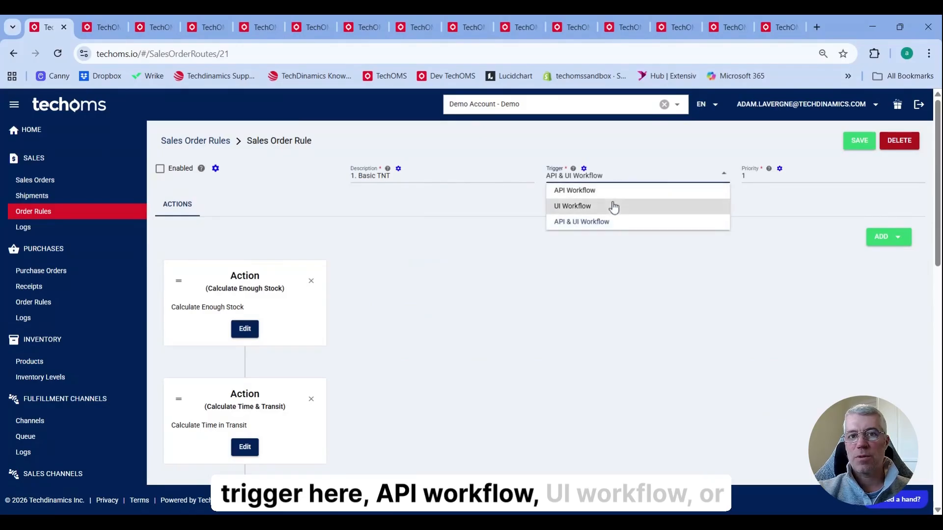
{"action": "left_click", "coordinate": [626, 229]}
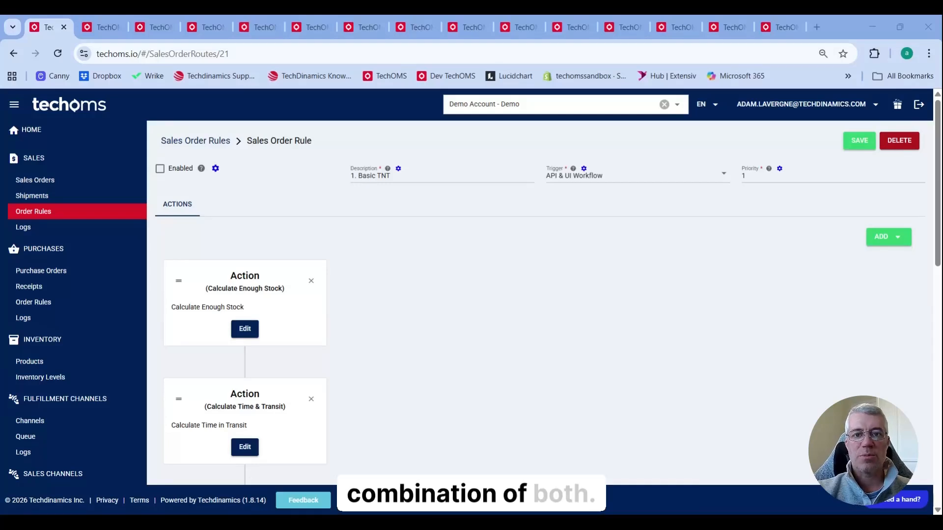
{"action": "double_click", "coordinate": [744, 176]}
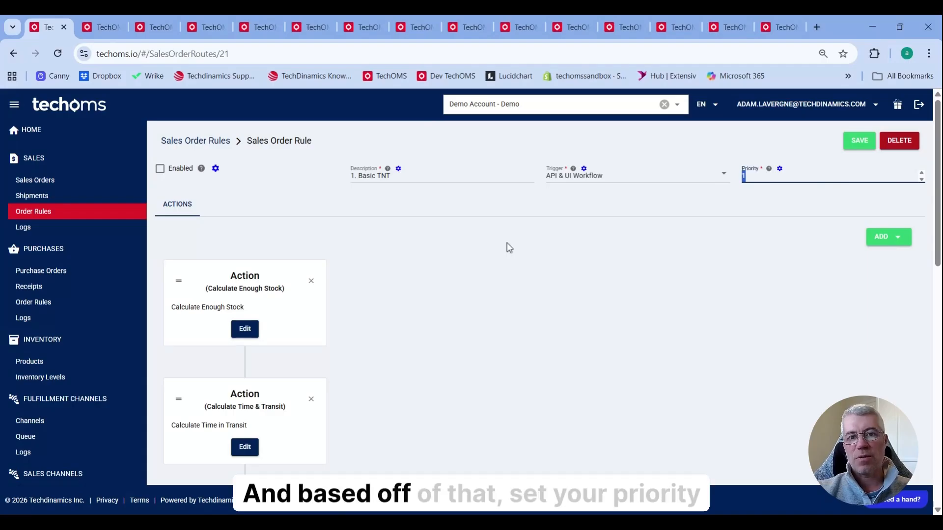
{"action": "key", "text": "alt+Tab"}
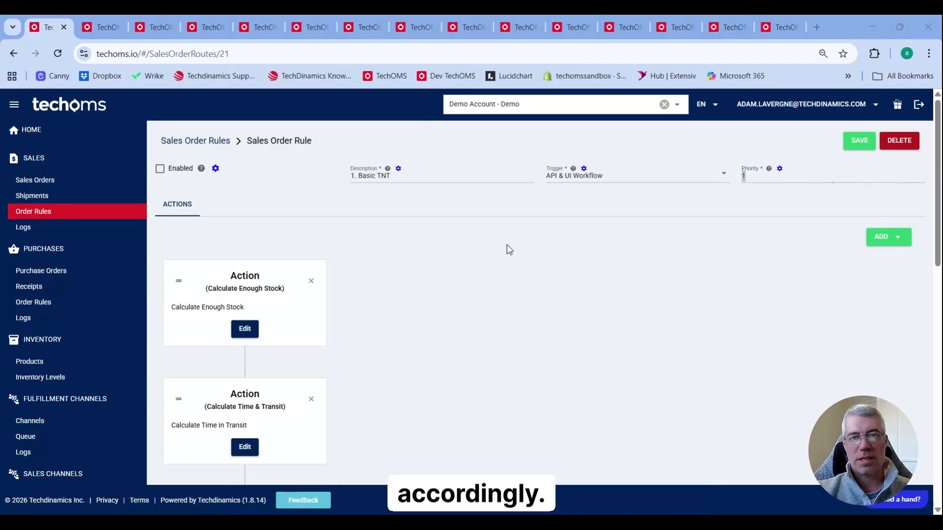
{"action": "key", "text": "alt+Tab"}
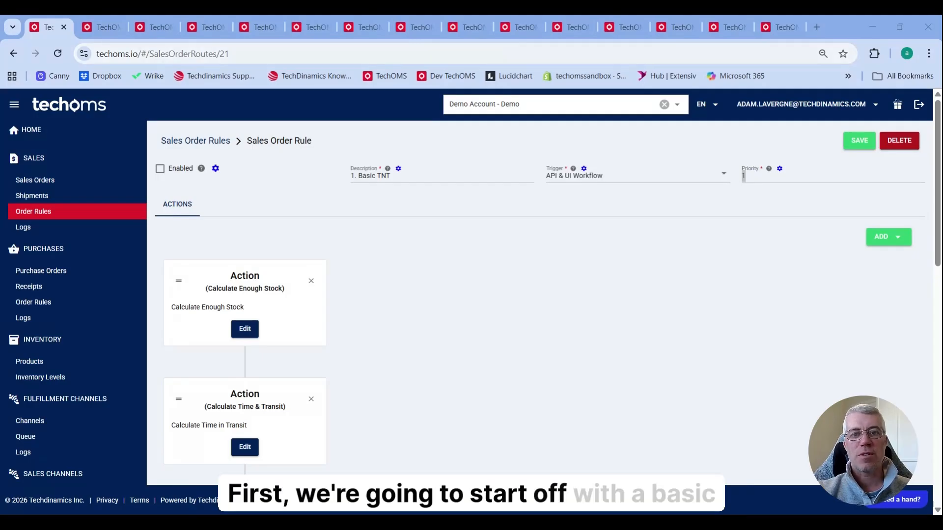
Open the "4. Static Routing Rule" from the order rules and look over its whole tree of conditions and warehouse actions
{"action": "left_click", "coordinate": [57, 216]}
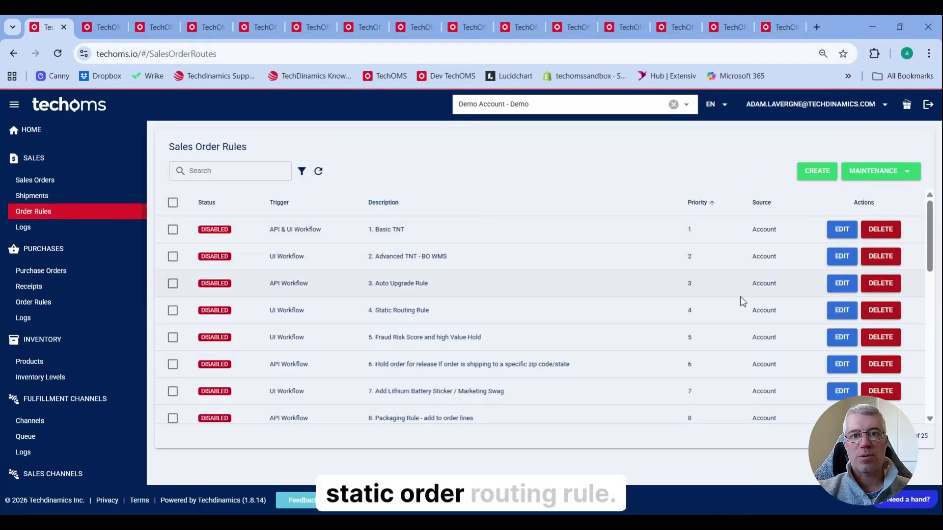
{"action": "left_click", "coordinate": [840, 310]}
{"action": "scroll", "coordinate": [639, 289], "scroll_direction": "down", "scroll_amount": 1}
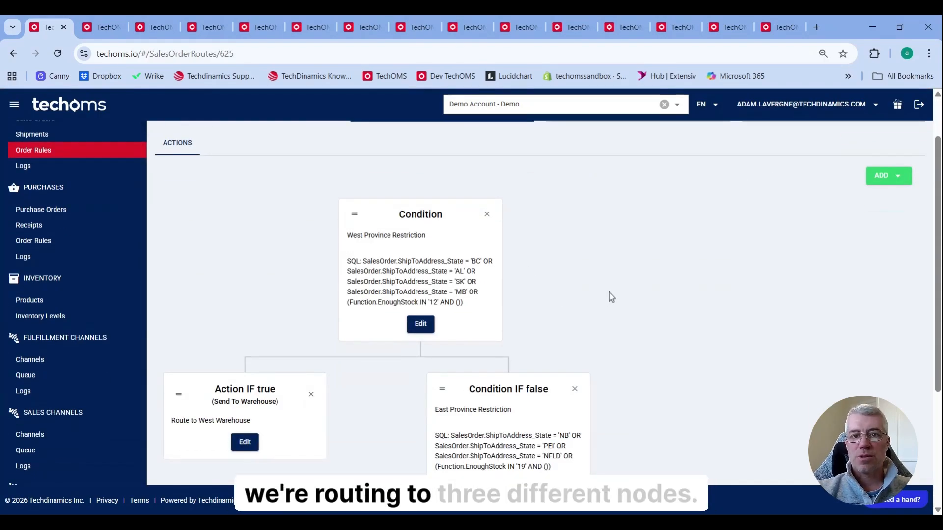
{"action": "scroll", "coordinate": [611, 297], "scroll_direction": "down", "scroll_amount": 1}
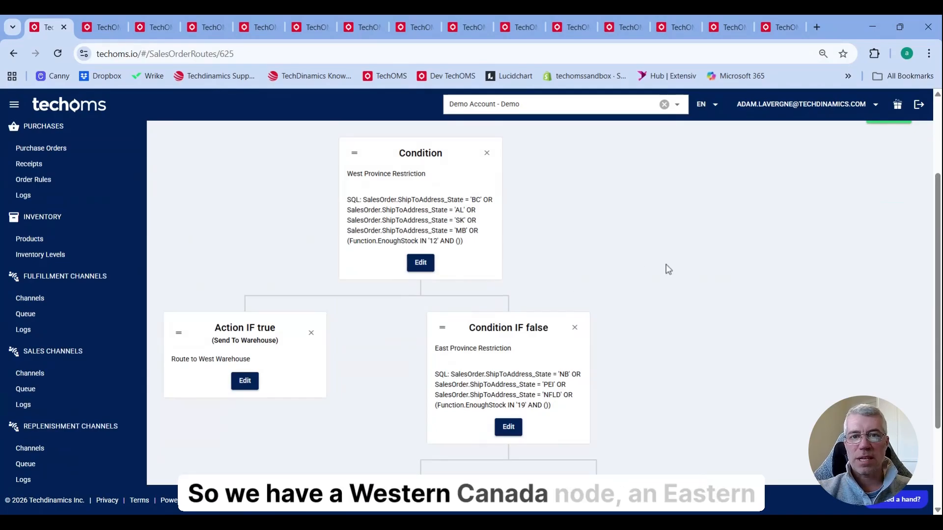
{"action": "scroll", "coordinate": [665, 267], "scroll_direction": "down", "scroll_amount": 2}
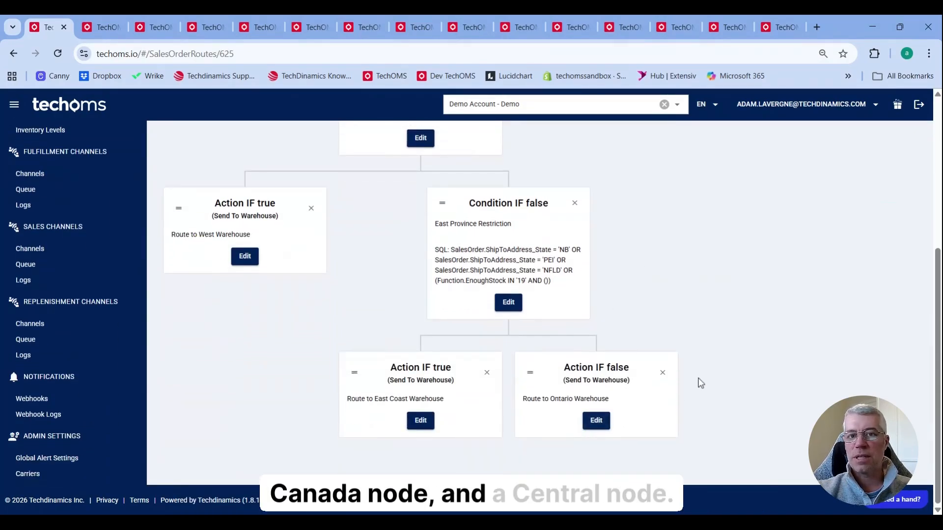
{"action": "scroll", "coordinate": [697, 381], "scroll_direction": "up", "scroll_amount": 4}
Review the West Province Restriction condition and its Route to West Warehouse action without changing them
{"action": "left_click", "coordinate": [420, 385]}
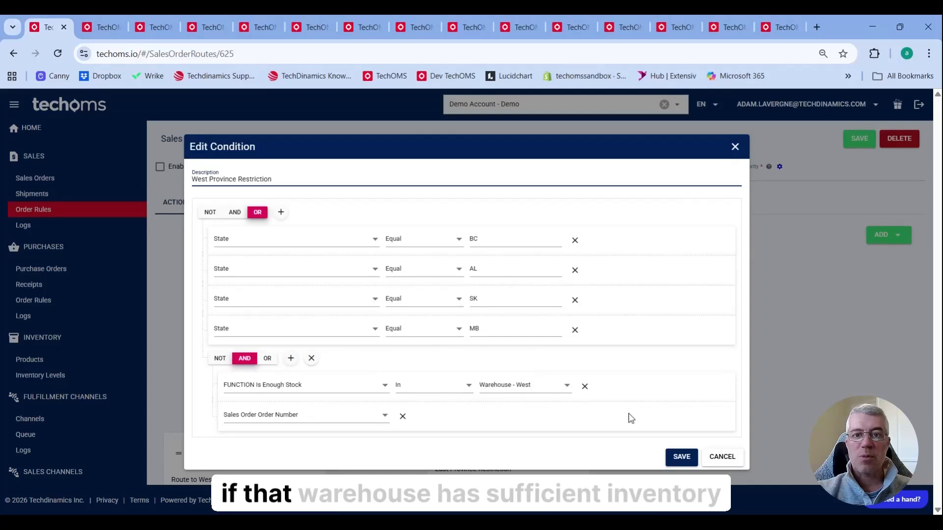
{"action": "left_click", "coordinate": [717, 459]}
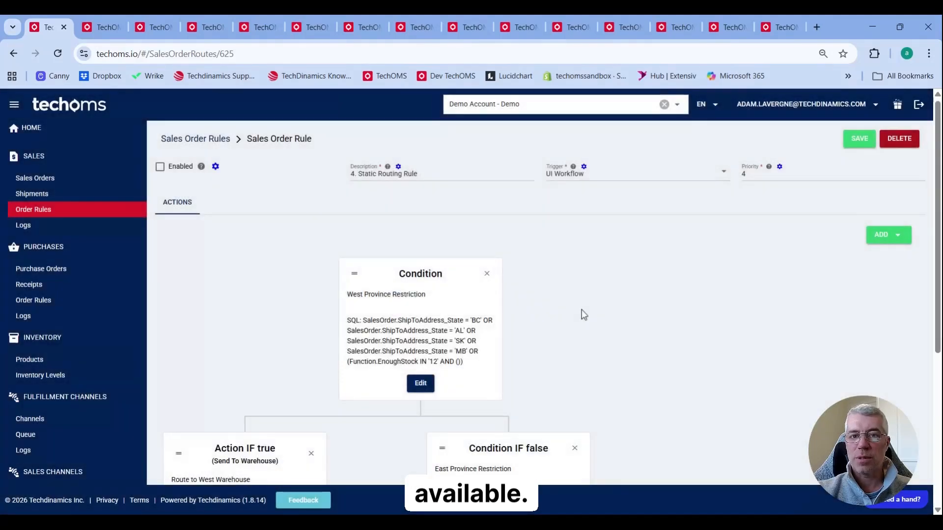
{"action": "scroll", "coordinate": [583, 314], "scroll_direction": "down", "scroll_amount": 3}
{"action": "left_click", "coordinate": [246, 380]}
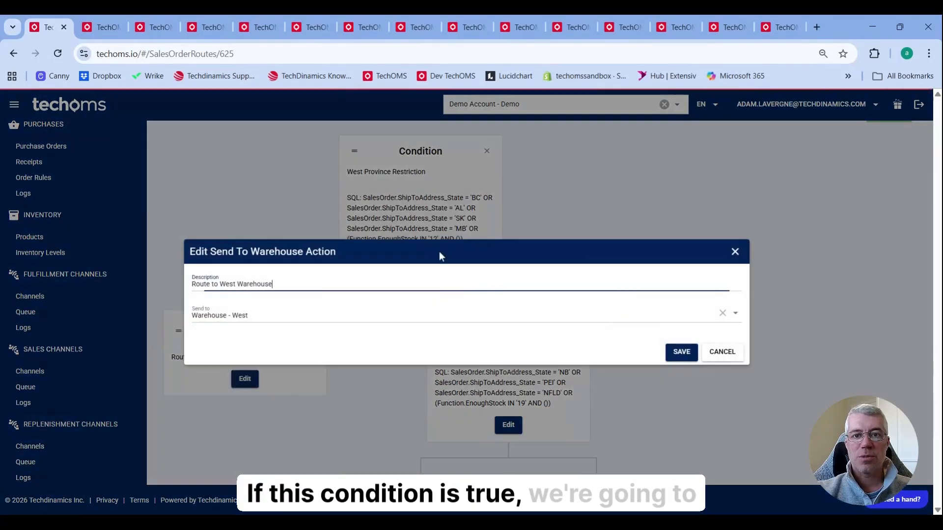
{"action": "left_click", "coordinate": [722, 353]}
Review and save the East Province Restriction condition, and inspect its East Coast and Ontario warehouse actions
{"action": "scroll", "coordinate": [424, 280], "scroll_direction": "down", "scroll_amount": 3}
{"action": "left_click", "coordinate": [508, 303]}
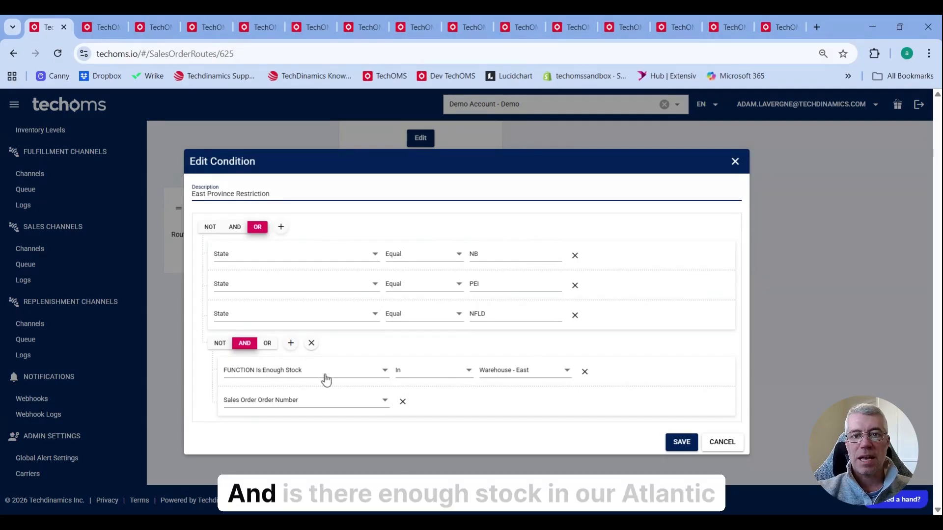
{"action": "left_click", "coordinate": [685, 442]}
{"action": "left_click", "coordinate": [421, 413]}
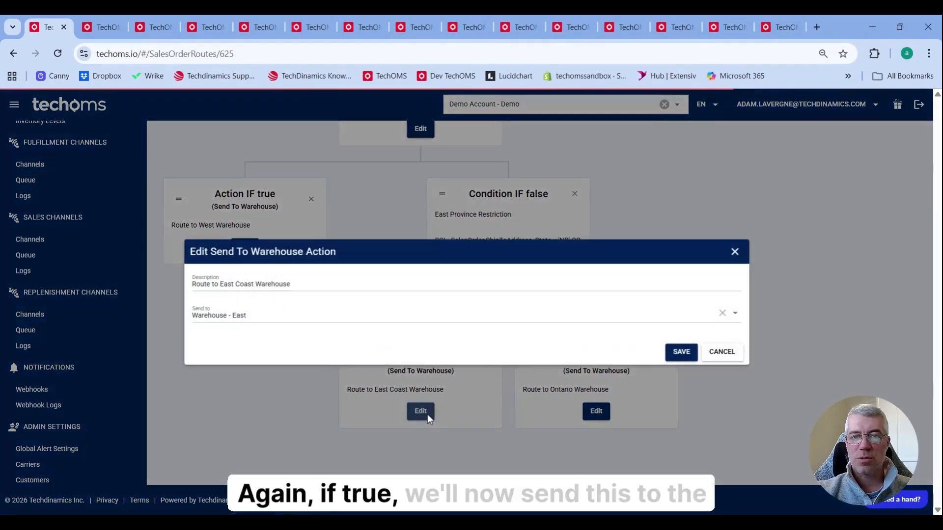
{"action": "left_click", "coordinate": [721, 353]}
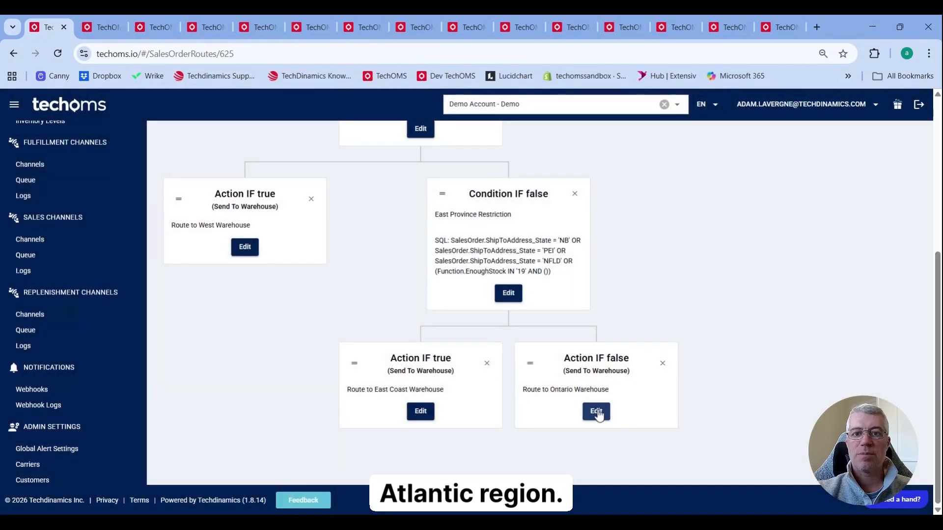
{"action": "left_click", "coordinate": [595, 412]}
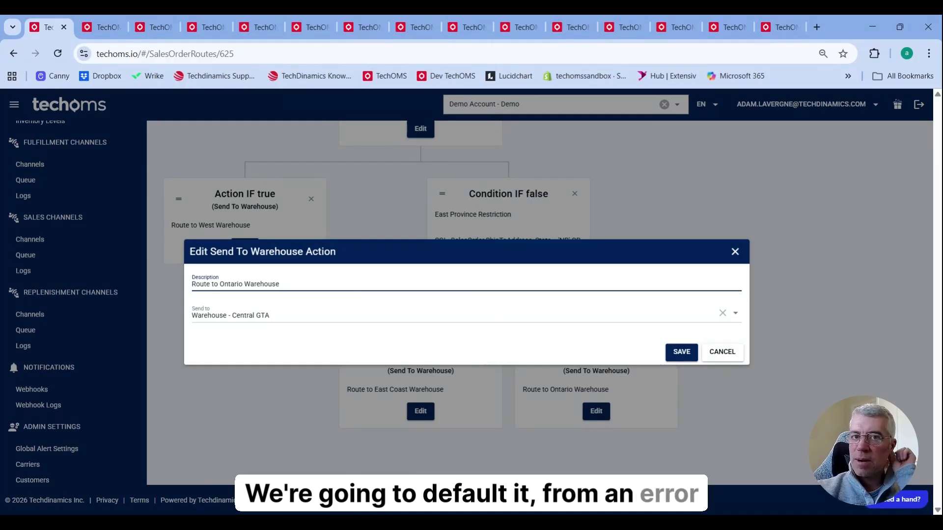
{"action": "left_click", "coordinate": [721, 353]}
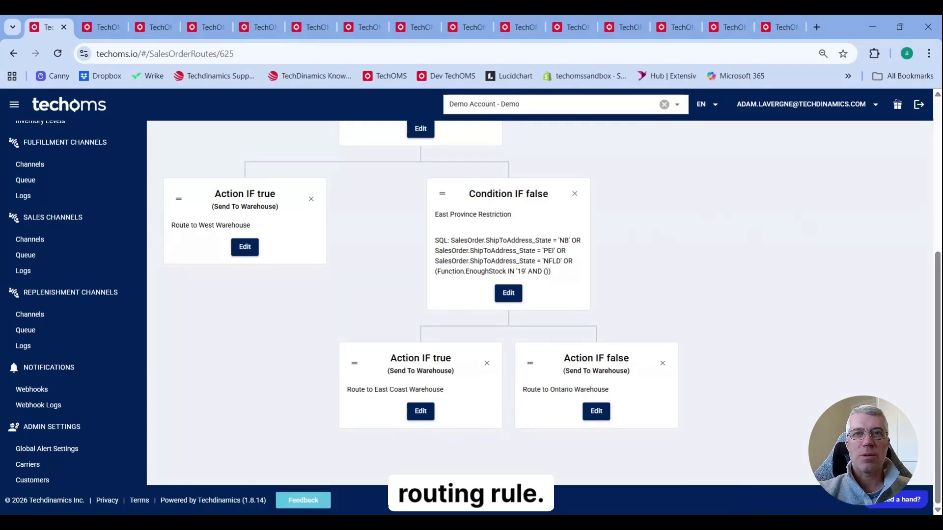
In the already open dynamic routing rule, review the warehouses and priorities of the Calculate Enough Stock and Calculate Time & Transit actions
{"action": "key", "text": "ctrl+Tab"}
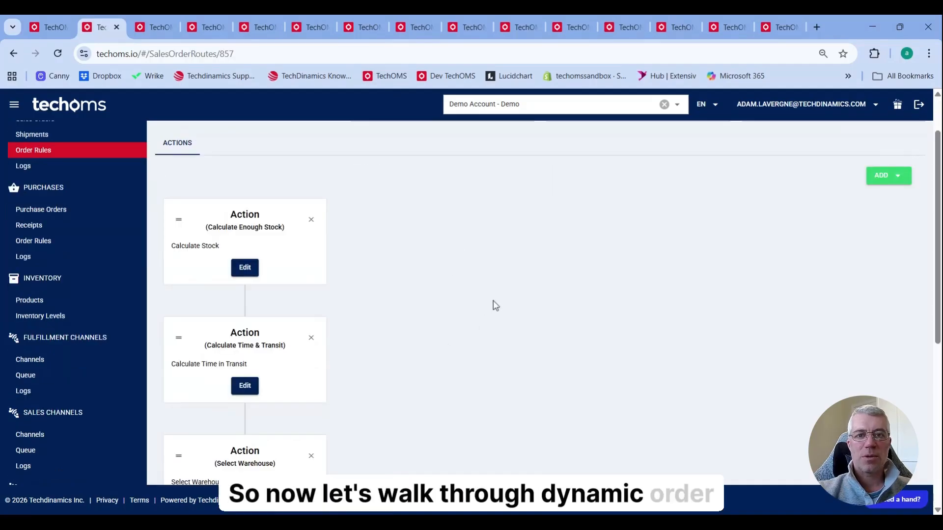
{"action": "scroll", "coordinate": [494, 305], "scroll_direction": "up", "scroll_amount": 2}
{"action": "left_click", "coordinate": [248, 338]}
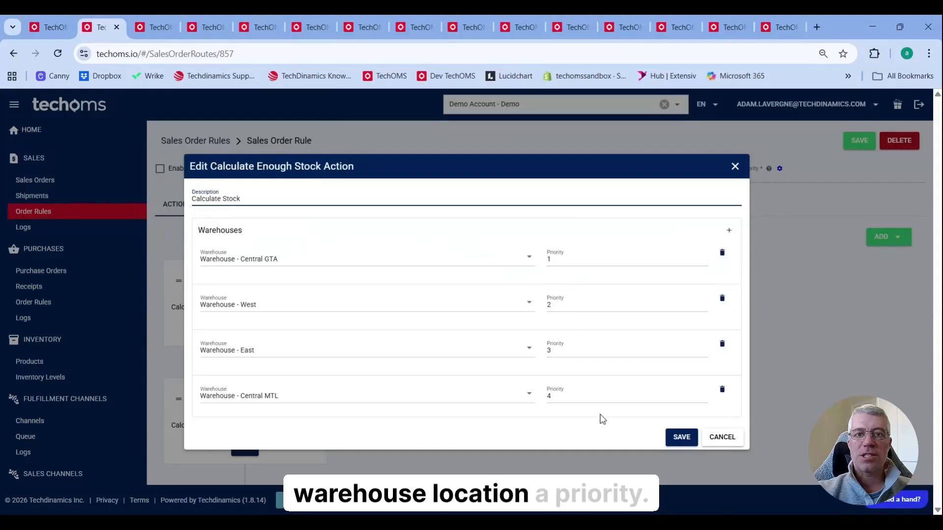
{"action": "left_click", "coordinate": [721, 439]}
{"action": "scroll", "coordinate": [491, 359], "scroll_direction": "down", "scroll_amount": 1}
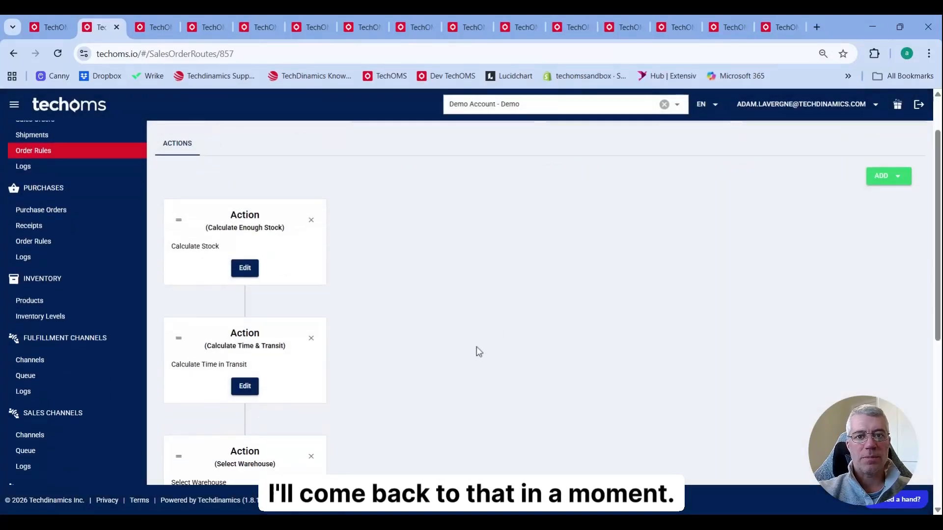
{"action": "left_click", "coordinate": [244, 385]}
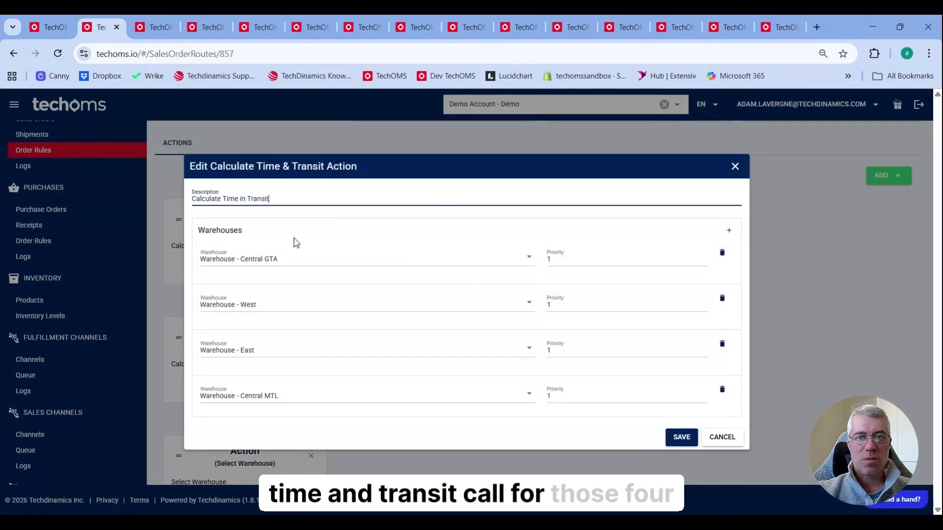
{"action": "left_click", "coordinate": [721, 438]}
Review the Select Warehouse action's Only Enough Stock setting and its options for selecting the optimal warehouse, leaving it unchanged
{"action": "scroll", "coordinate": [497, 267], "scroll_direction": "down", "scroll_amount": 2}
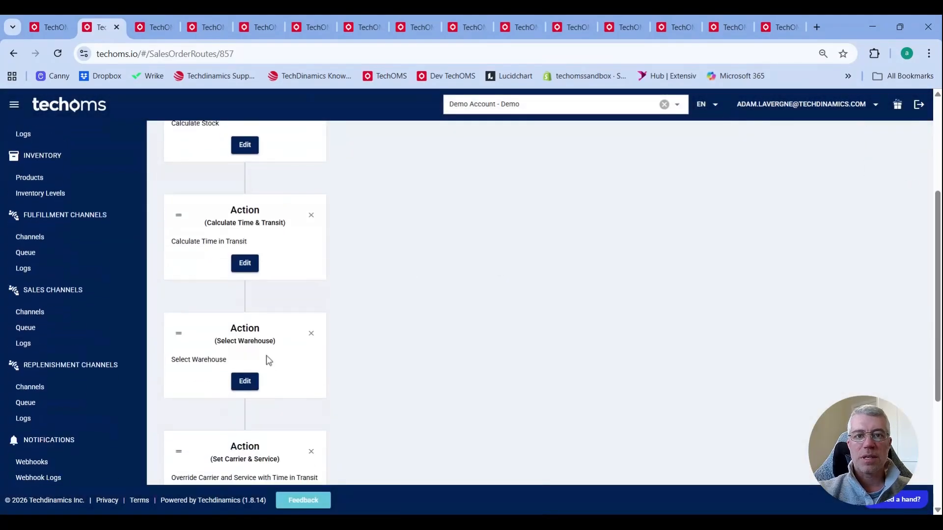
{"action": "left_click", "coordinate": [244, 382]}
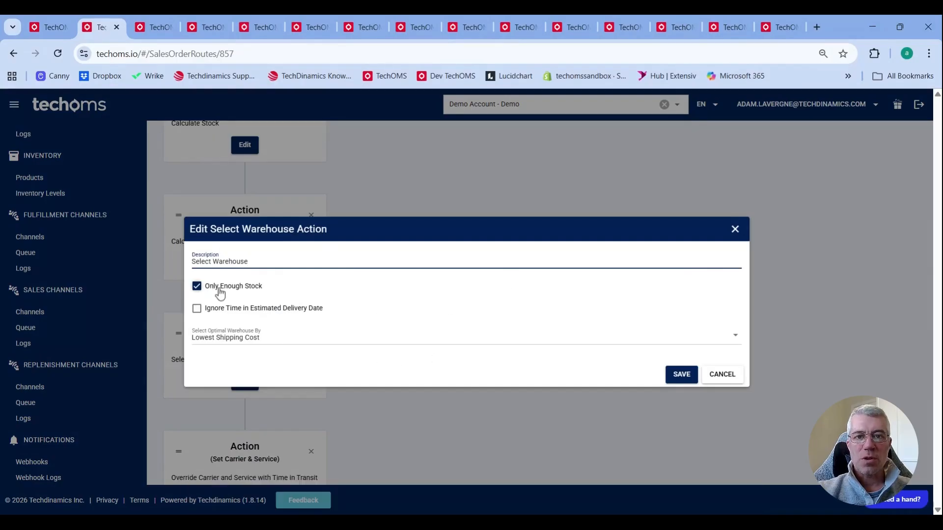
{"action": "left_click_drag", "start_coordinate": [272, 291], "coordinate": [206, 290]}
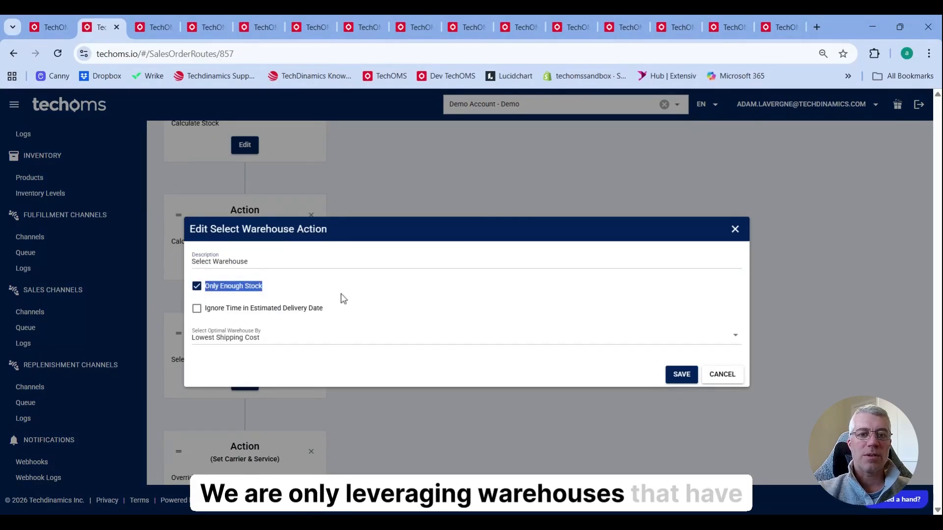
{"action": "left_click", "coordinate": [301, 342]}
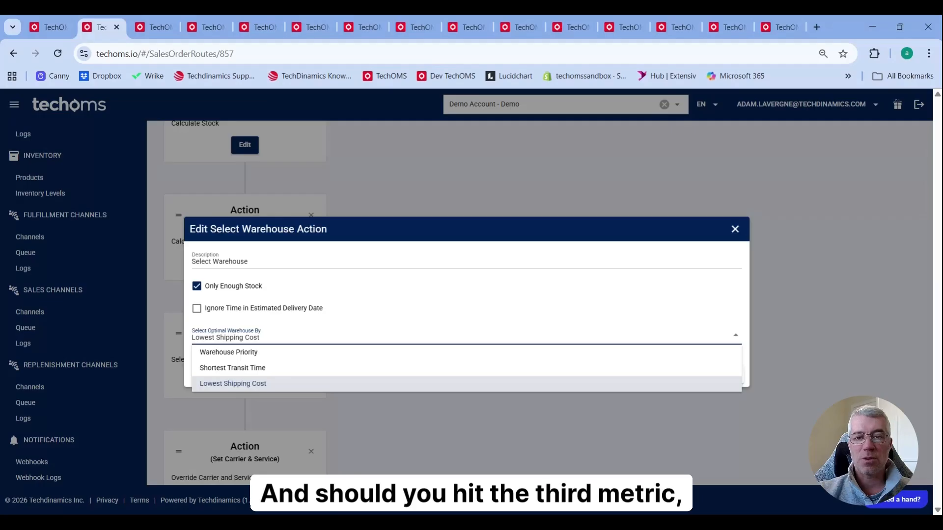
{"action": "left_click", "coordinate": [448, 437]}
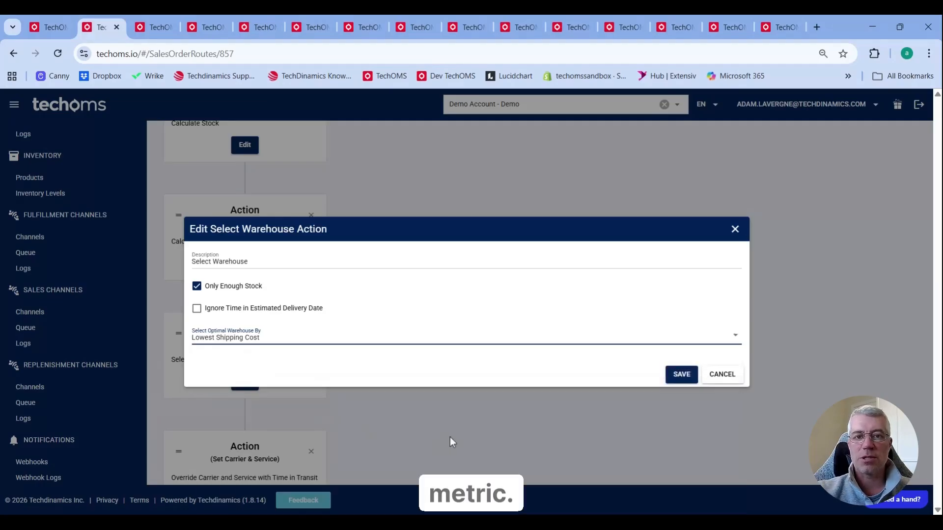
{"action": "left_click", "coordinate": [722, 375]}
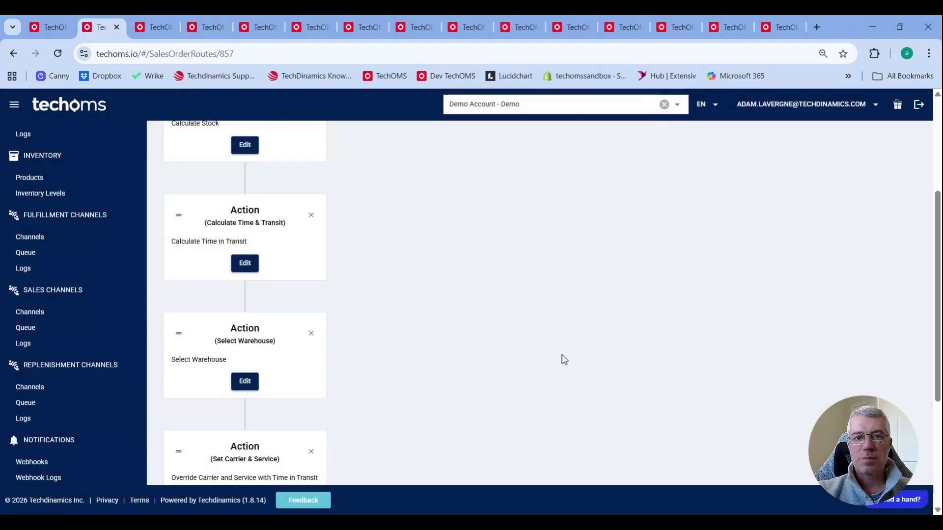
Inspect the Use Target Variables setting in the Set Carrier & Service action and close it without saving
{"action": "scroll", "coordinate": [562, 358], "scroll_direction": "down", "scroll_amount": 3}
{"action": "left_click", "coordinate": [245, 378]}
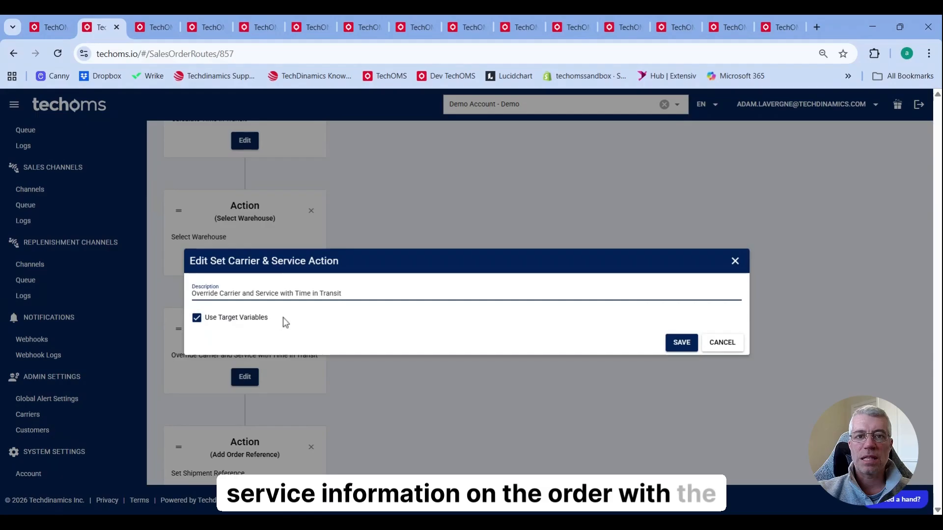
{"action": "left_click_drag", "start_coordinate": [284, 321], "coordinate": [222, 321]}
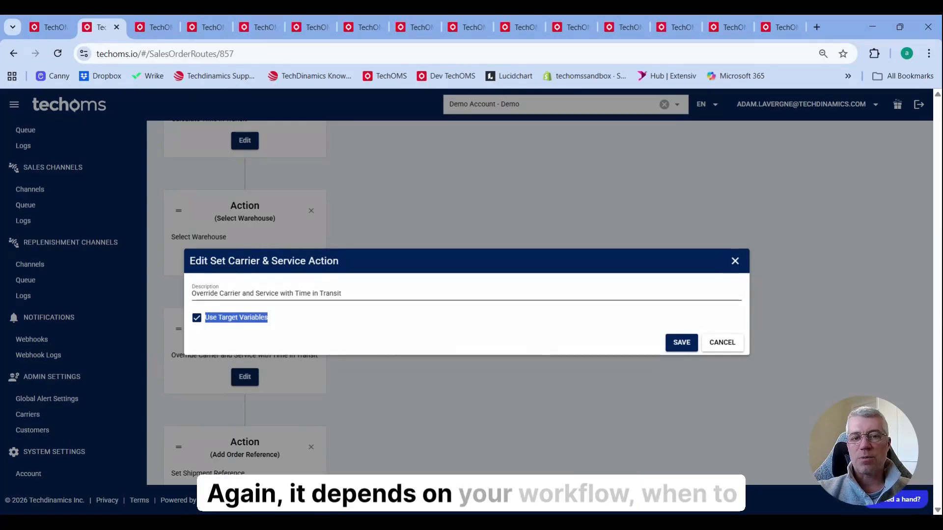
{"action": "left_click", "coordinate": [736, 262]}
Review the delivery date and delivery days references in the Add Order Reference action and close it without saving
{"action": "scroll", "coordinate": [638, 276], "scroll_direction": "down", "scroll_amount": 2}
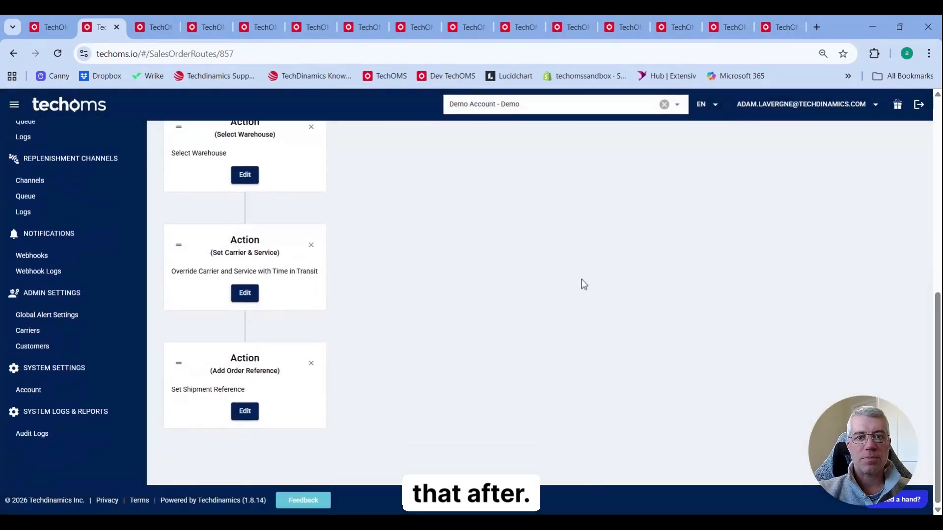
{"action": "left_click", "coordinate": [244, 411]}
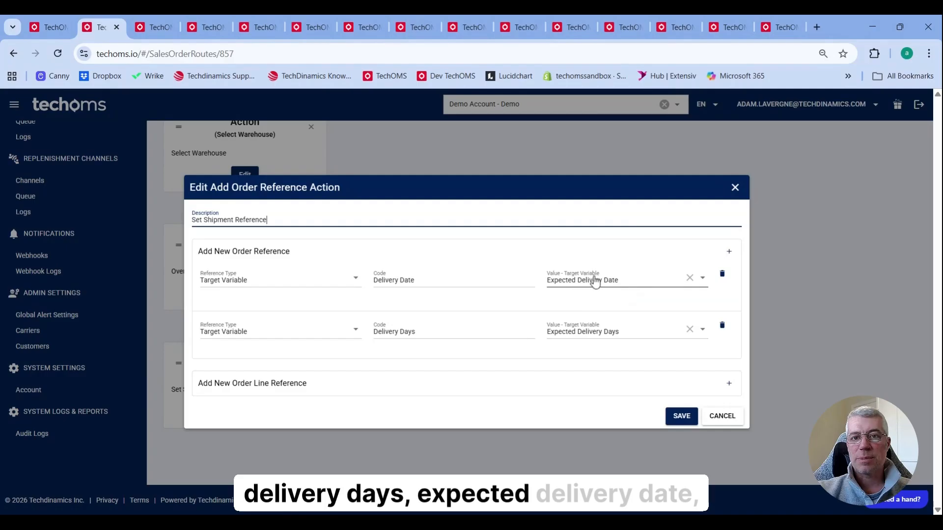
{"action": "left_click", "coordinate": [735, 188]}
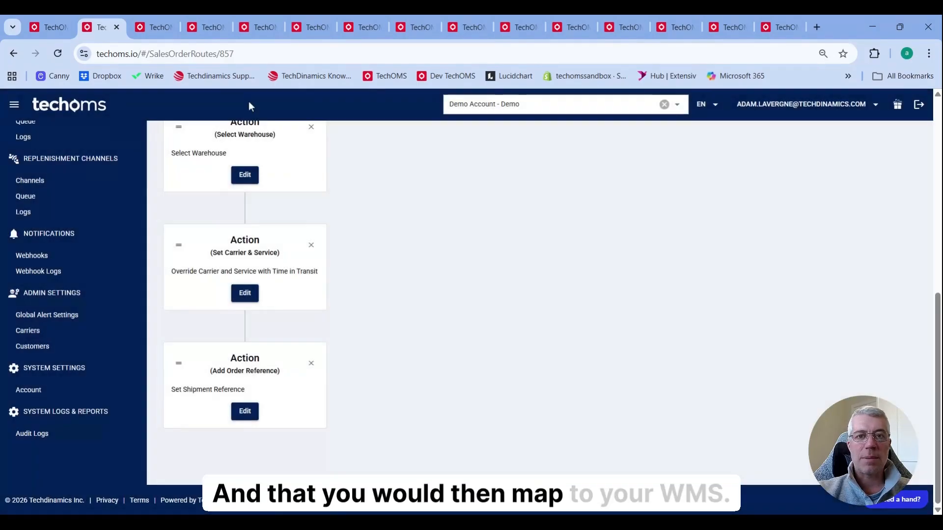
{"action": "left_click", "coordinate": [156, 29]}
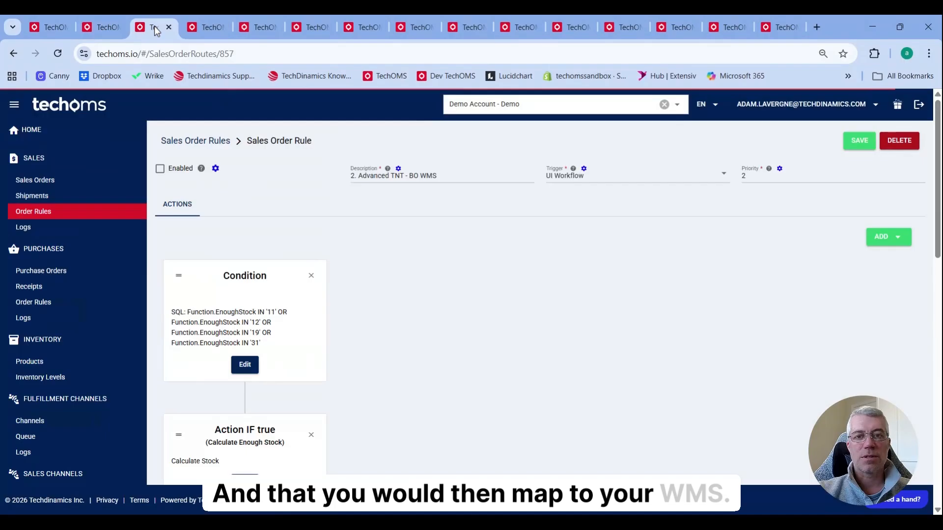
{"action": "left_click", "coordinate": [103, 30]}
{"action": "scroll", "coordinate": [448, 259], "scroll_direction": "up", "scroll_amount": 1}
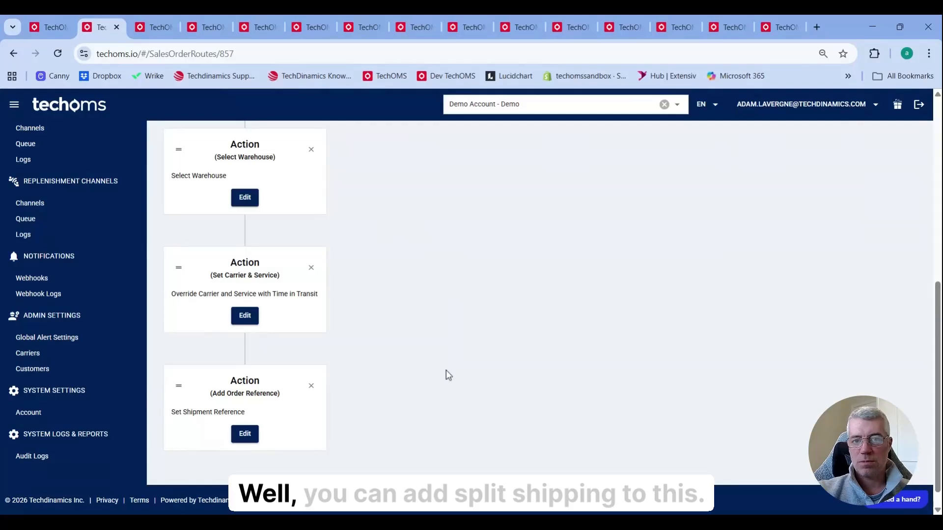
Remove the Add Order Reference and Set Carrier & Service actions from the rule, and add a Split Shipment action
{"action": "left_click", "coordinate": [311, 386]}
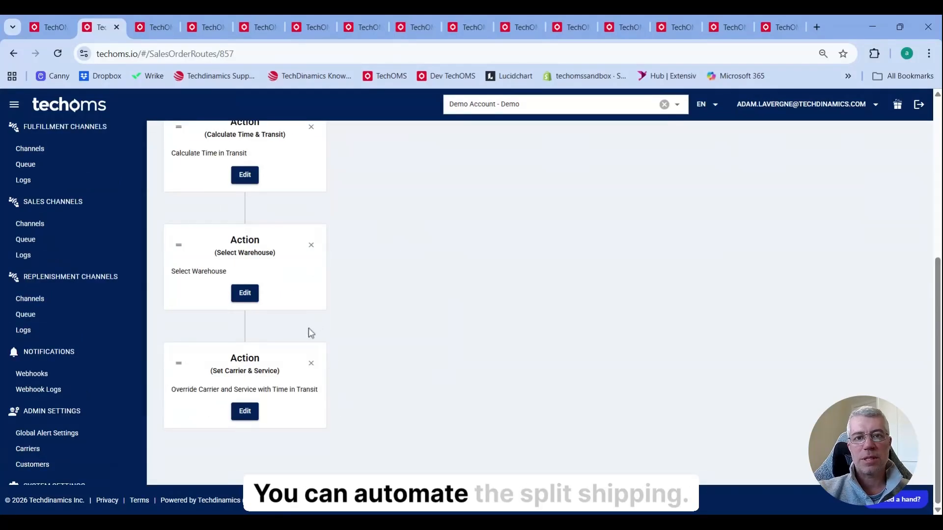
{"action": "left_click", "coordinate": [311, 364]}
{"action": "scroll", "coordinate": [732, 268], "scroll_direction": "up", "scroll_amount": 3}
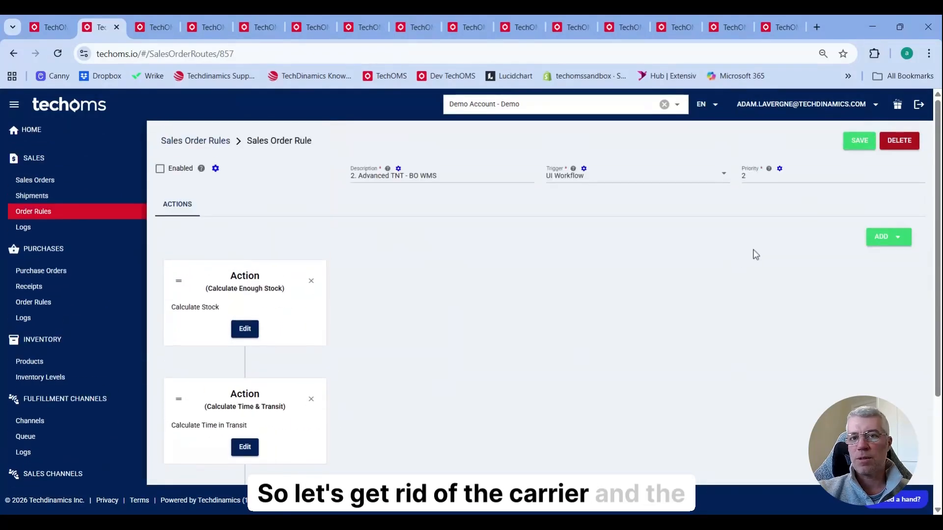
{"action": "left_click", "coordinate": [883, 240]}
{"action": "scroll", "coordinate": [830, 344], "scroll_direction": "down", "scroll_amount": 3}
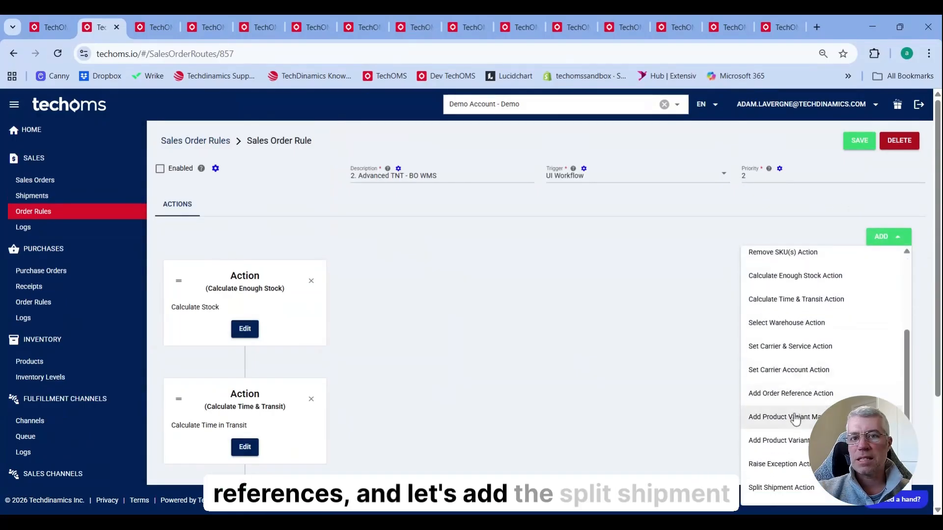
{"action": "left_click", "coordinate": [790, 488]}
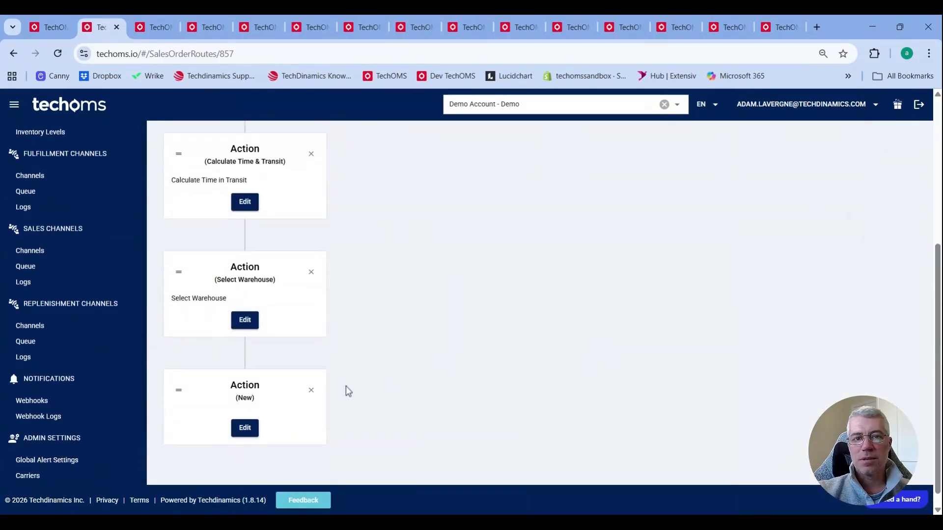
Describe the new split action as "Split Shipments", allow a maximum of 2 shipments prioritized by Count Of Item, and save it
{"action": "left_click", "coordinate": [245, 428]}
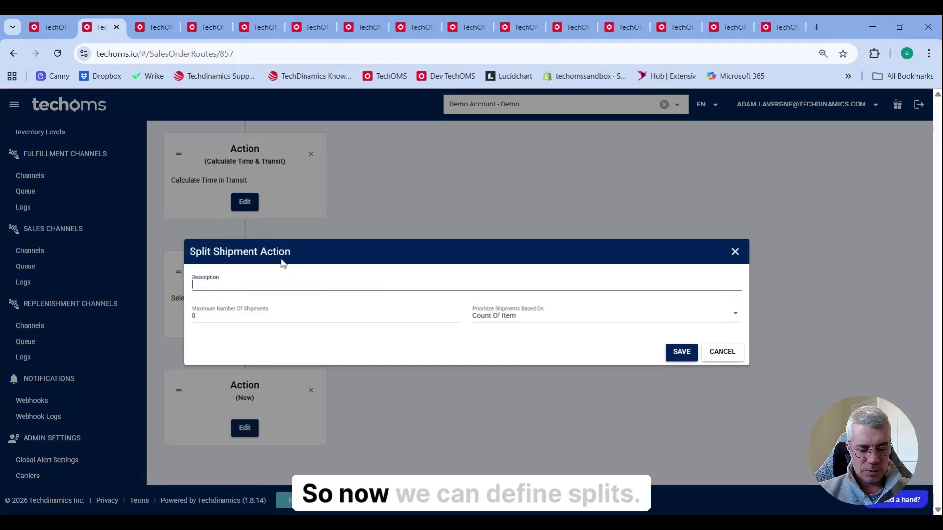
{"action": "type", "text": "Split Shipments"}
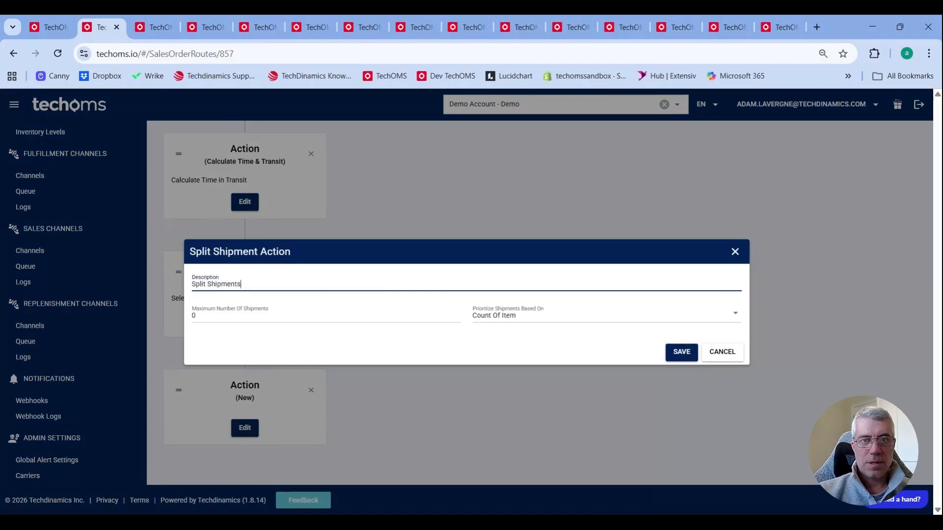
{"action": "key", "text": "Tab"}
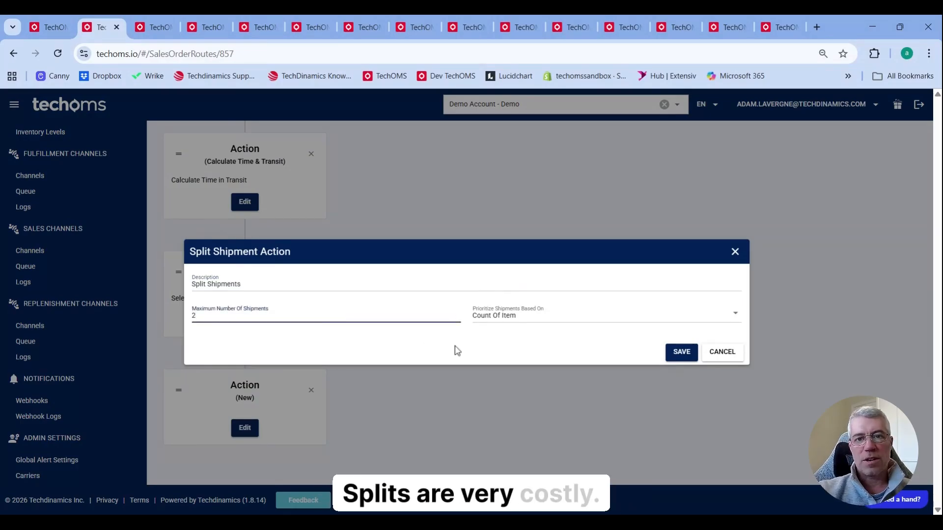
{"action": "left_click", "coordinate": [491, 347]}
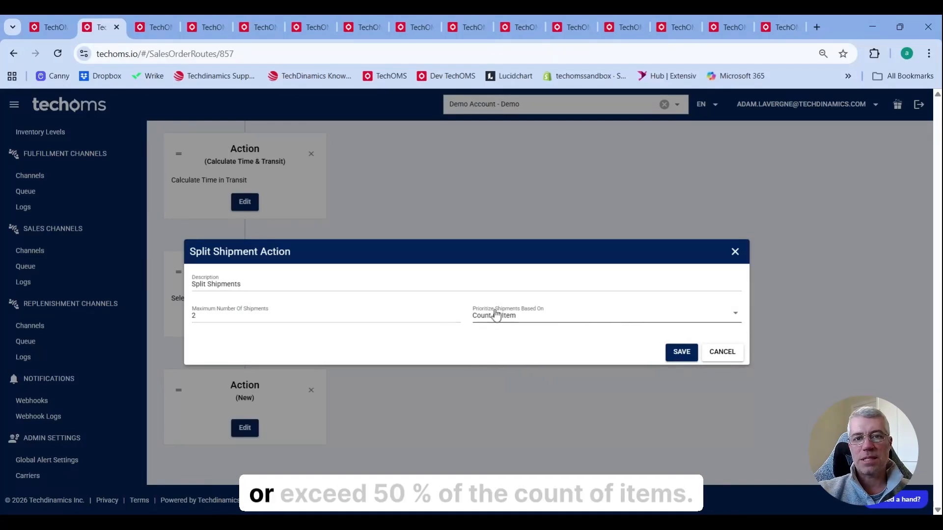
{"action": "left_click", "coordinate": [525, 321]}
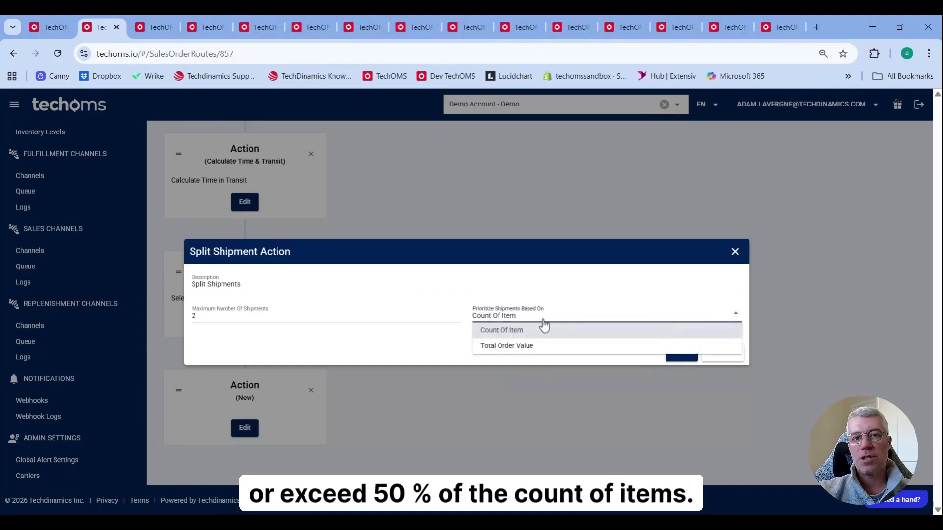
{"action": "left_click", "coordinate": [376, 358]}
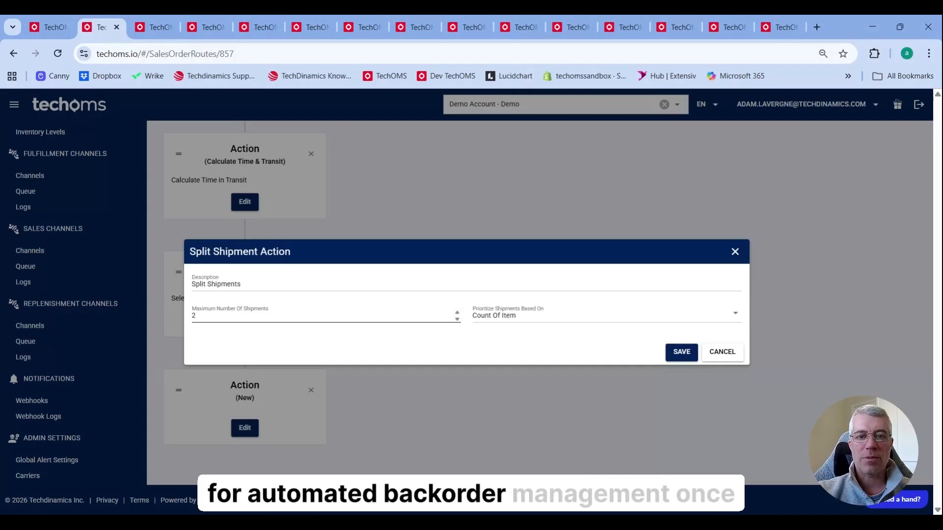
{"action": "left_click", "coordinate": [685, 353]}
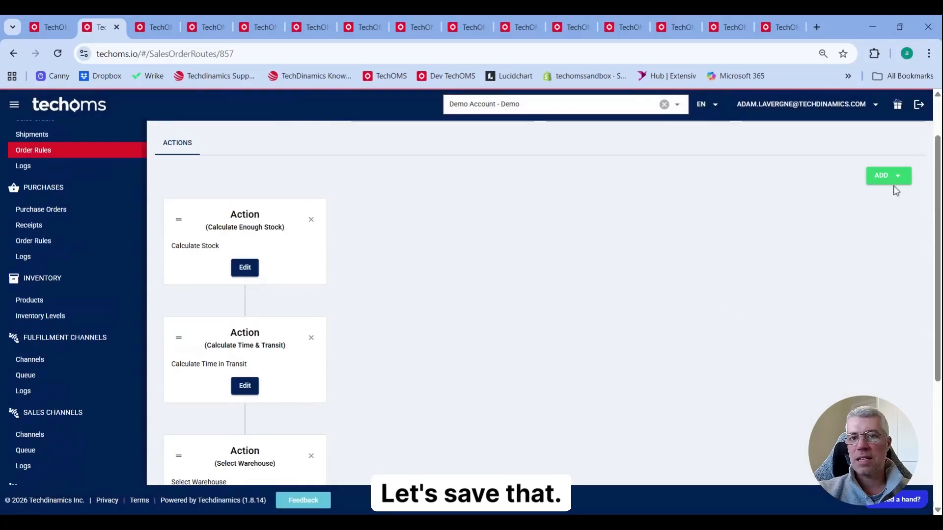
Add a Set Carrier & Service action to the rule after the Split Shipments action
{"action": "left_click", "coordinate": [891, 178]}
{"action": "scroll", "coordinate": [835, 374], "scroll_direction": "down", "scroll_amount": 2}
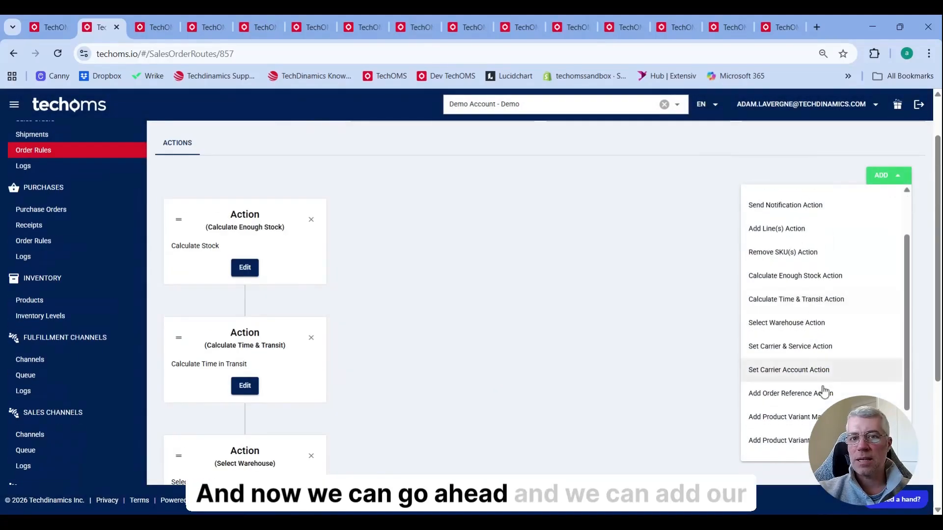
{"action": "left_click", "coordinate": [814, 345]}
{"action": "scroll", "coordinate": [558, 363], "scroll_direction": "down", "scroll_amount": 4}
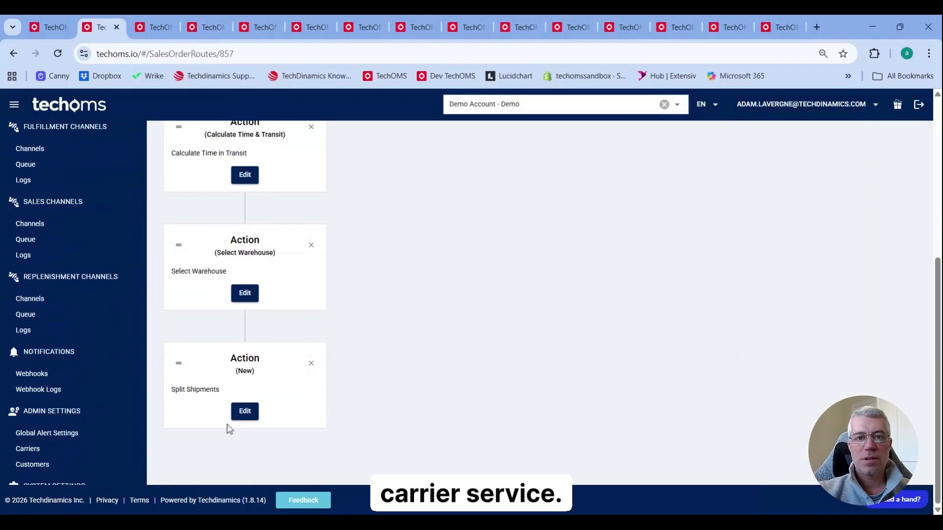
{"action": "scroll", "coordinate": [865, 192], "scroll_direction": "up", "scroll_amount": 5}
{"action": "left_click", "coordinate": [888, 239]}
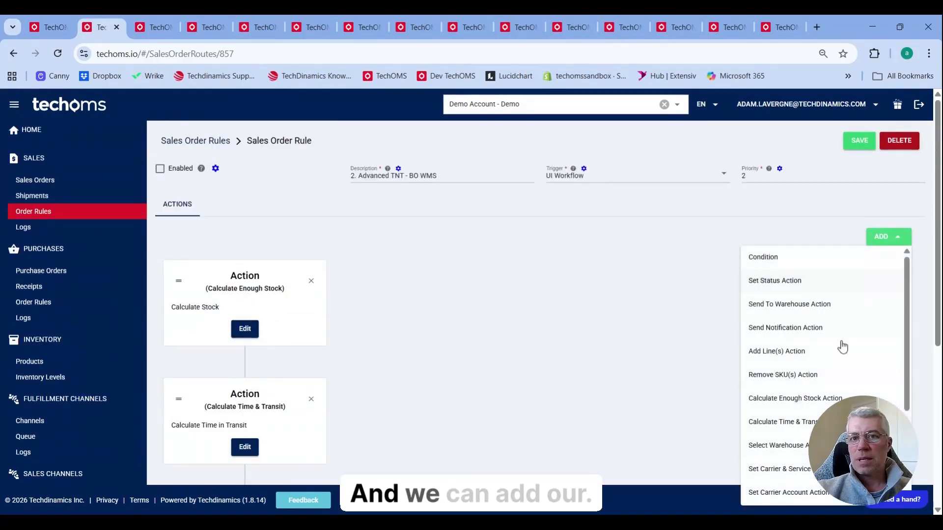
{"action": "scroll", "coordinate": [781, 445], "scroll_direction": "down", "scroll_amount": 2}
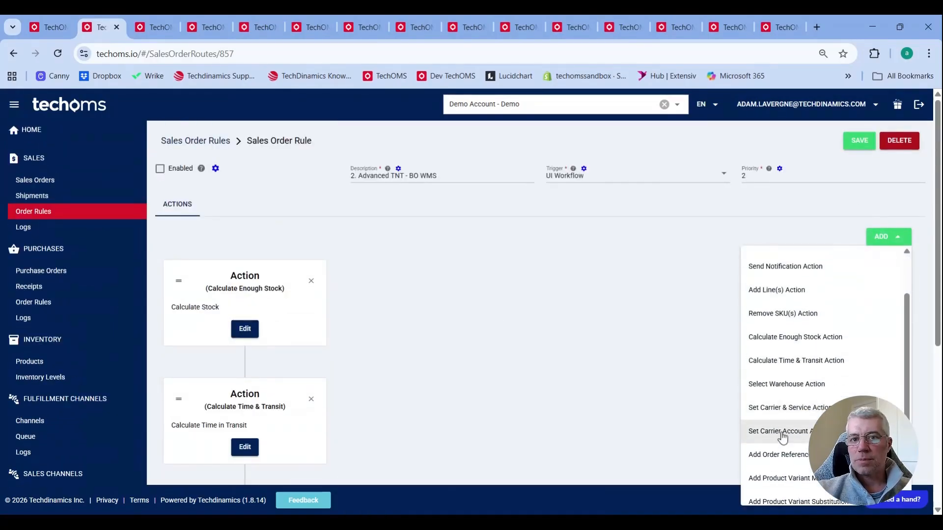
{"action": "left_click", "coordinate": [796, 413]}
{"action": "left_click", "coordinate": [880, 240]}
{"action": "scroll", "coordinate": [820, 402], "scroll_direction": "down", "scroll_amount": 3}
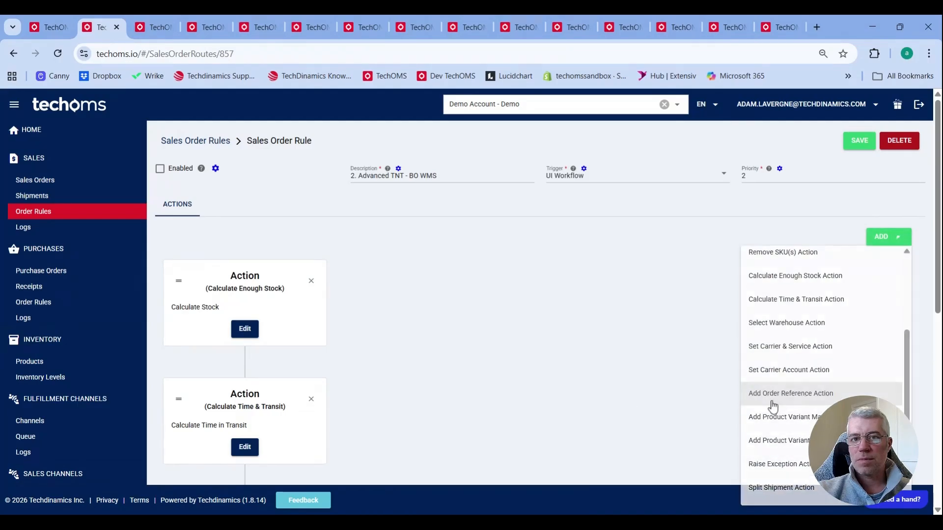
{"action": "left_click", "coordinate": [791, 399]}
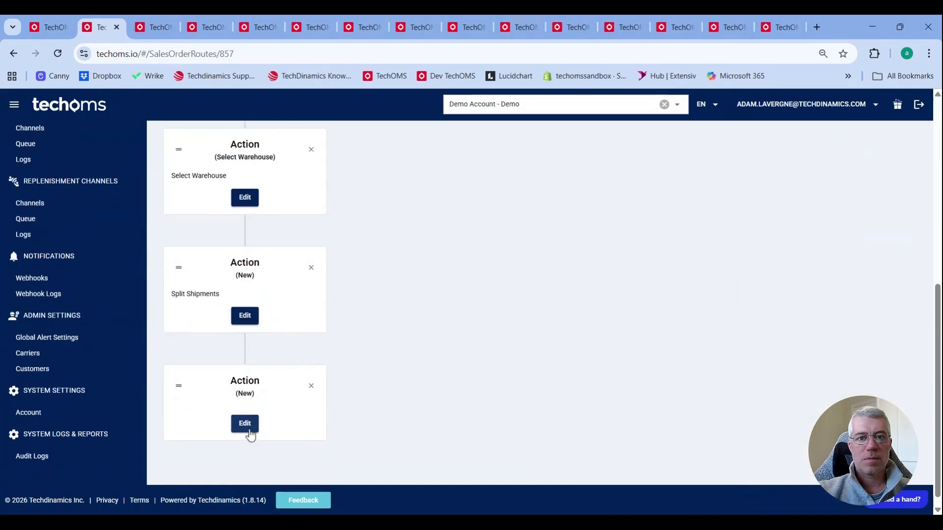
Describe the new carrier action as "Select Carrier/Service", enable Use Target Variables, and save it
{"action": "left_click", "coordinate": [249, 431]}
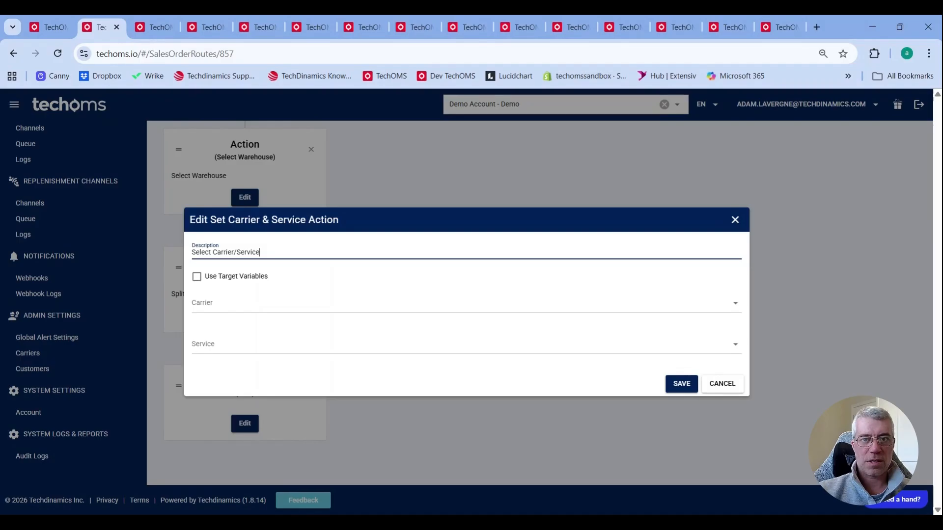
{"action": "left_click", "coordinate": [227, 276]}
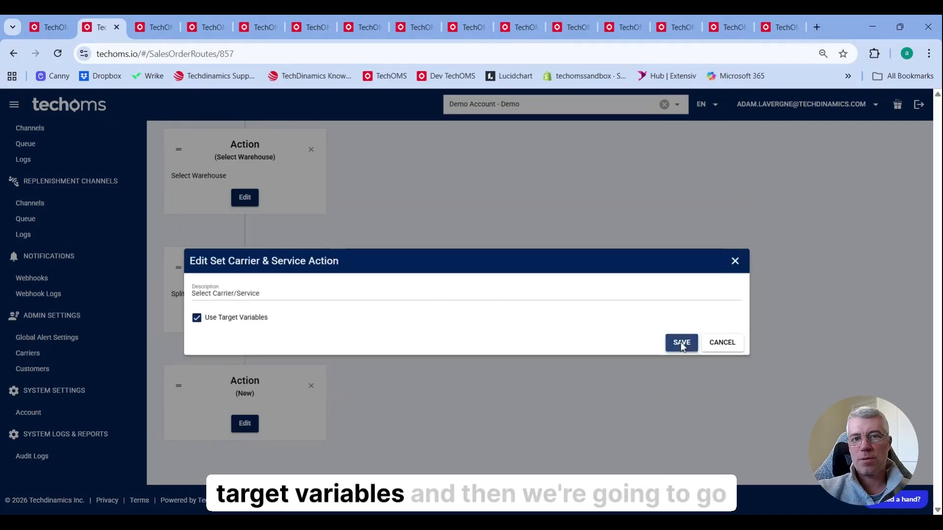
{"action": "left_click", "coordinate": [681, 343]}
Add an Add Order Reference action at the end of the rule and describe it as "Order Reference"
{"action": "left_click", "coordinate": [889, 237]}
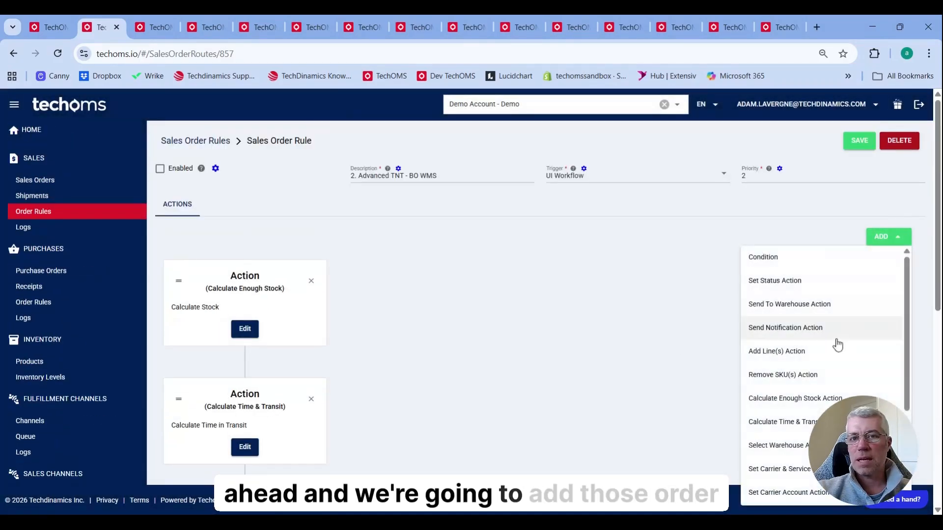
{"action": "scroll", "coordinate": [838, 345], "scroll_direction": "down", "scroll_amount": 3}
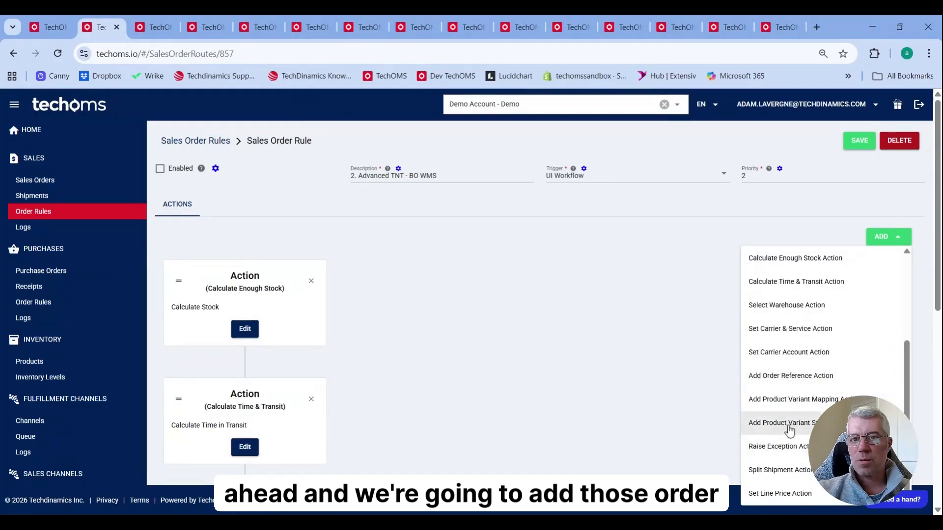
{"action": "left_click", "coordinate": [797, 378]}
{"action": "scroll", "coordinate": [415, 367], "scroll_direction": "down", "scroll_amount": 6}
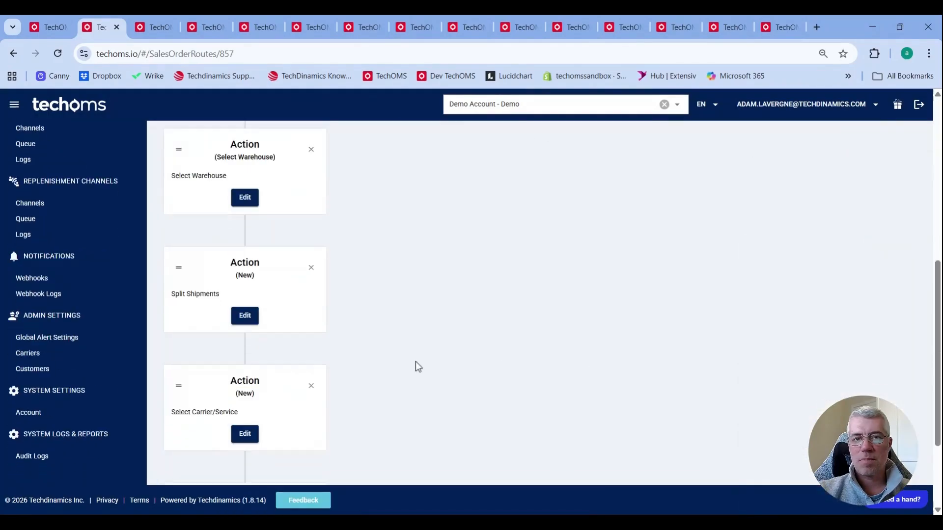
{"action": "type", "text": "Order Reference"}
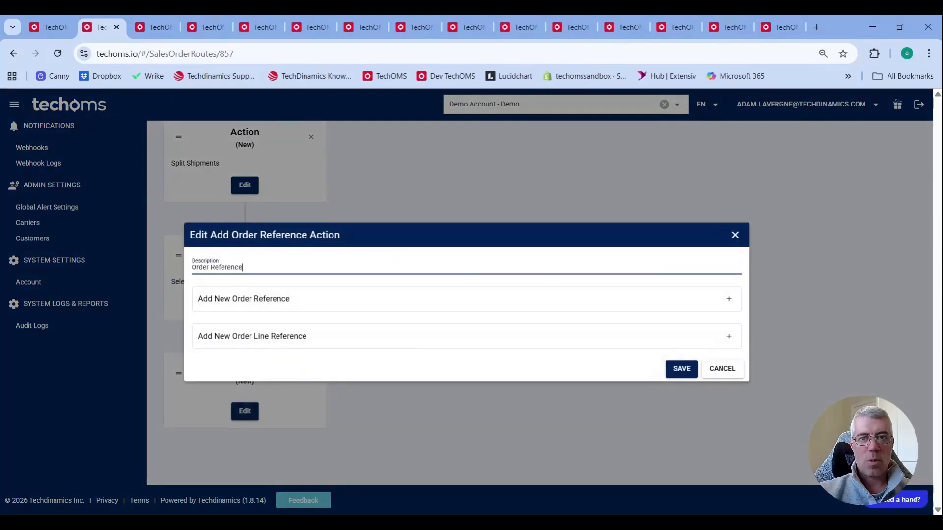
Add a Target Variable order reference with code "Delivery Days" and value Expected Delivery Days, and save the action
{"action": "left_click", "coordinate": [732, 300]}
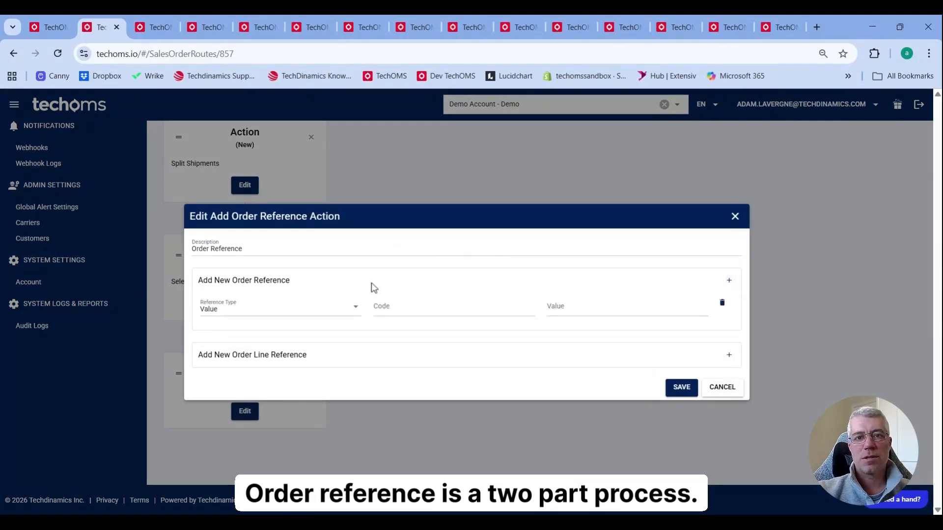
{"action": "left_click", "coordinate": [316, 309]}
{"action": "left_click", "coordinate": [263, 337]}
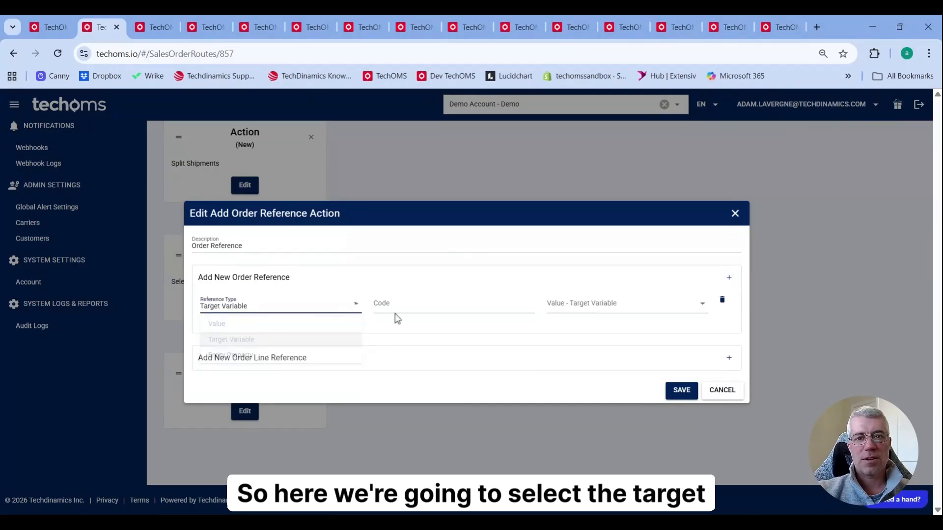
{"action": "left_click", "coordinate": [560, 309]}
{"action": "left_click", "coordinate": [656, 416]}
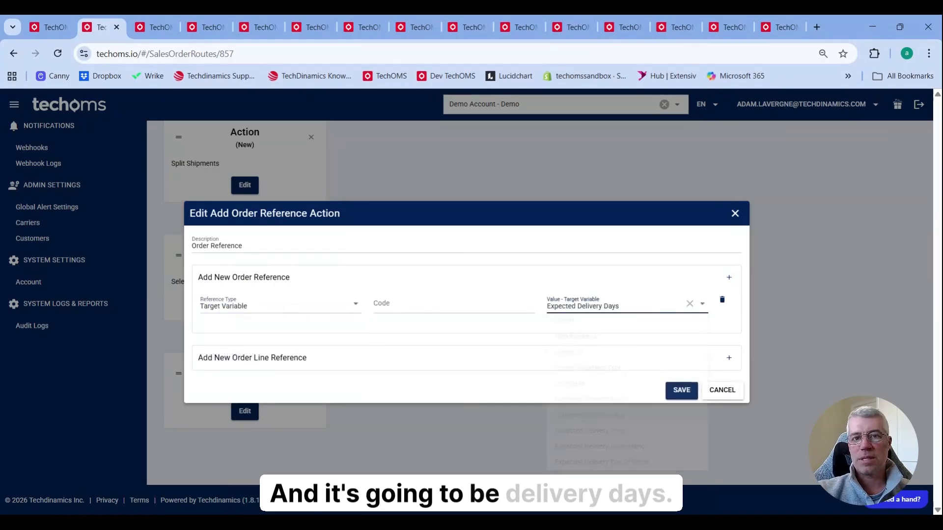
{"action": "left_click", "coordinate": [454, 304]}
{"action": "type", "text": "Delivery Days"}
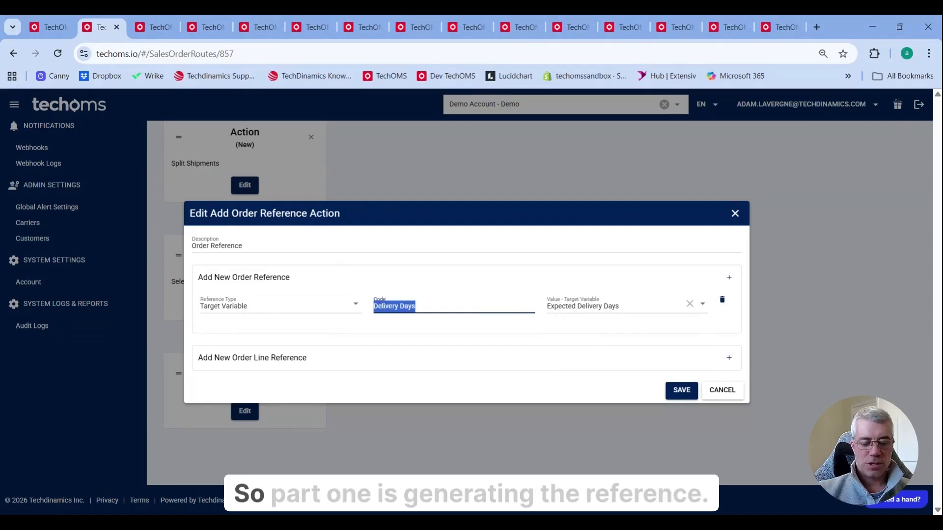
{"action": "left_click", "coordinate": [682, 390]}
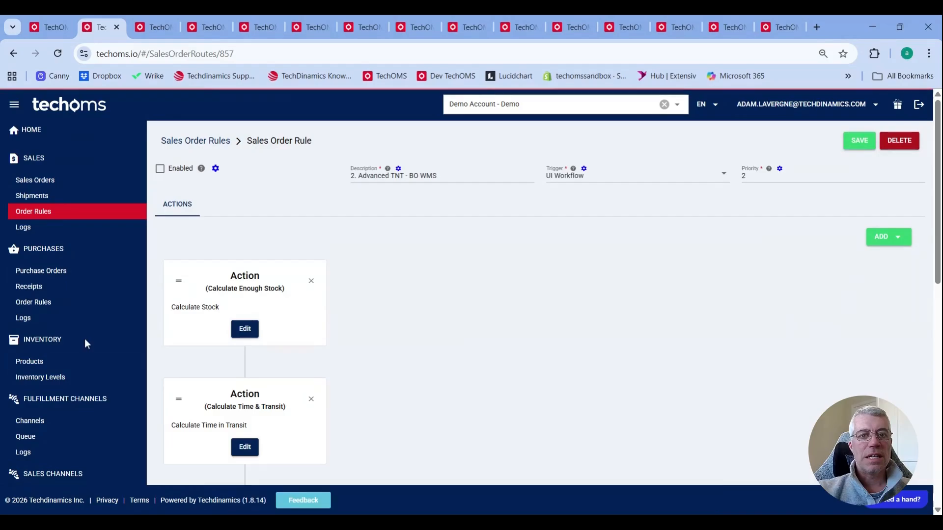
Open the reference mappings of the Extensiv fulfillment channel
{"action": "left_click", "coordinate": [37, 423]}
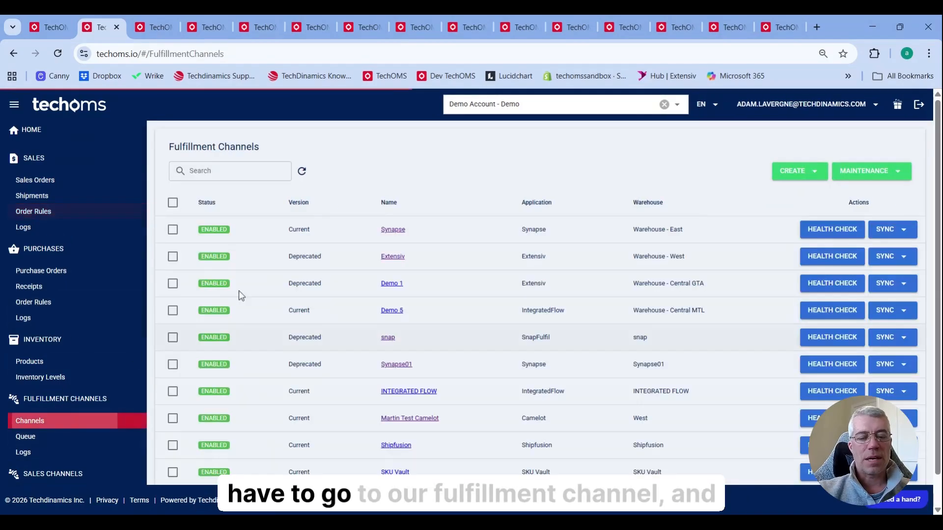
{"action": "left_click", "coordinate": [392, 257]}
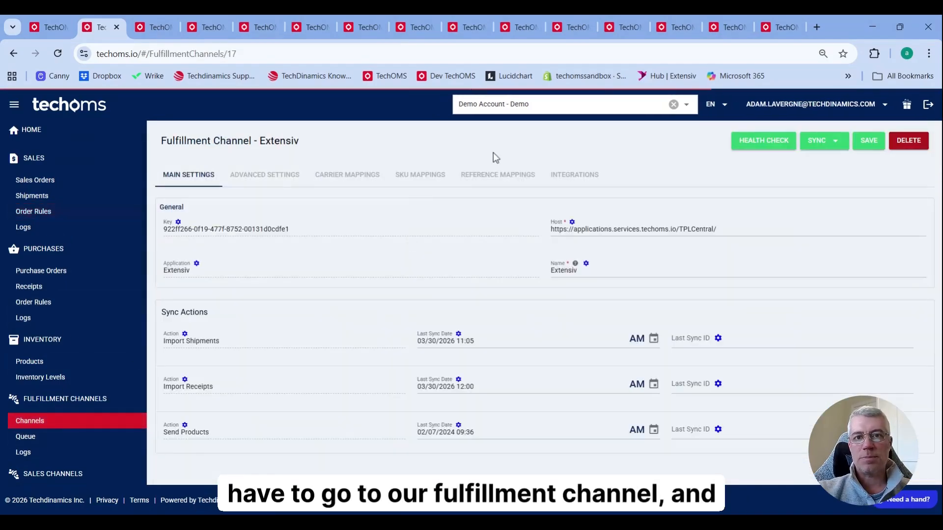
{"action": "left_click", "coordinate": [502, 181]}
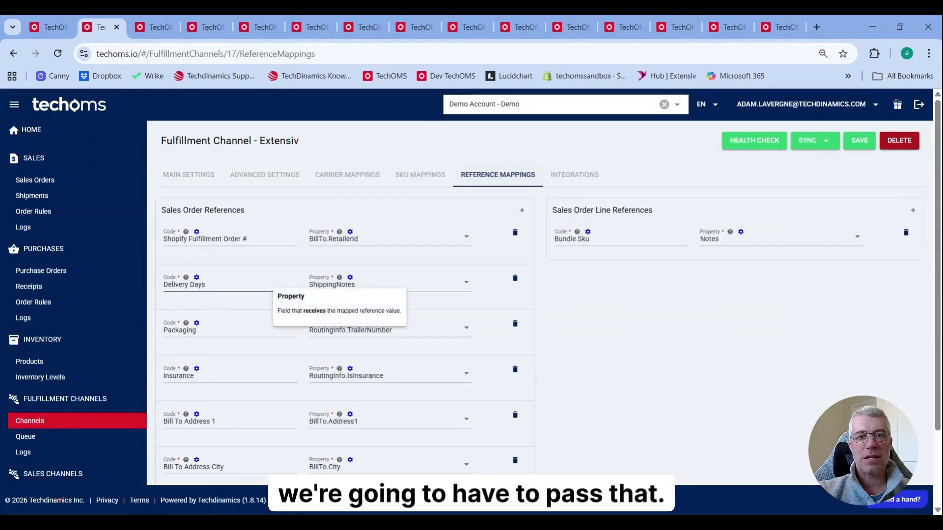
Map the Delivery Days sales order reference to the ShippingNotes property, finding it by filtering the properties for "notes"
{"action": "left_click_drag", "start_coordinate": [219, 286], "coordinate": [118, 290]}
{"action": "key", "text": "Right"}
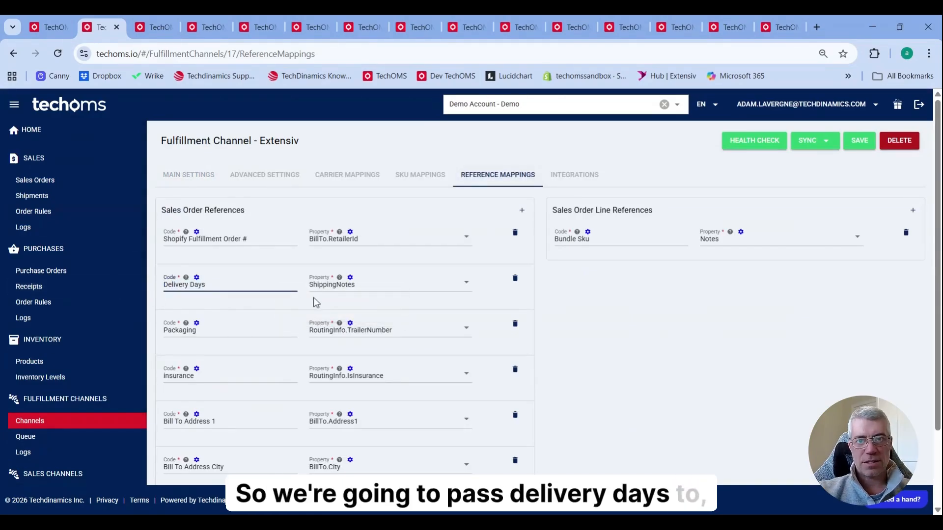
{"action": "key", "text": "Tab"}
{"action": "type", "text": "note"}
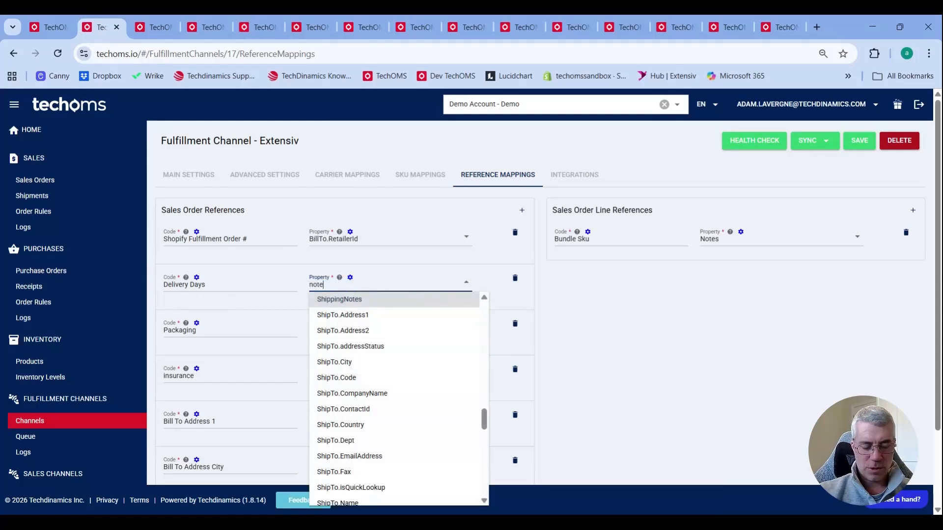
{"action": "type", "text": "s"}
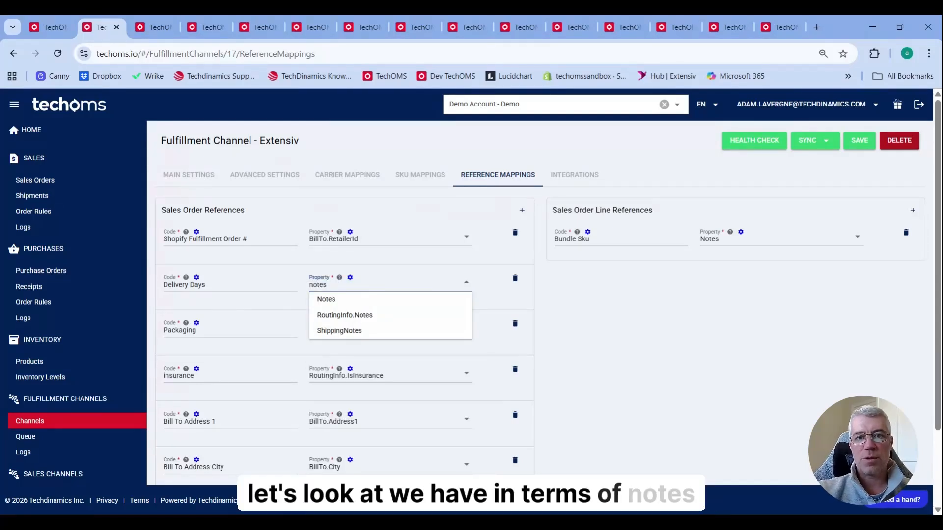
{"action": "left_click", "coordinate": [350, 332]}
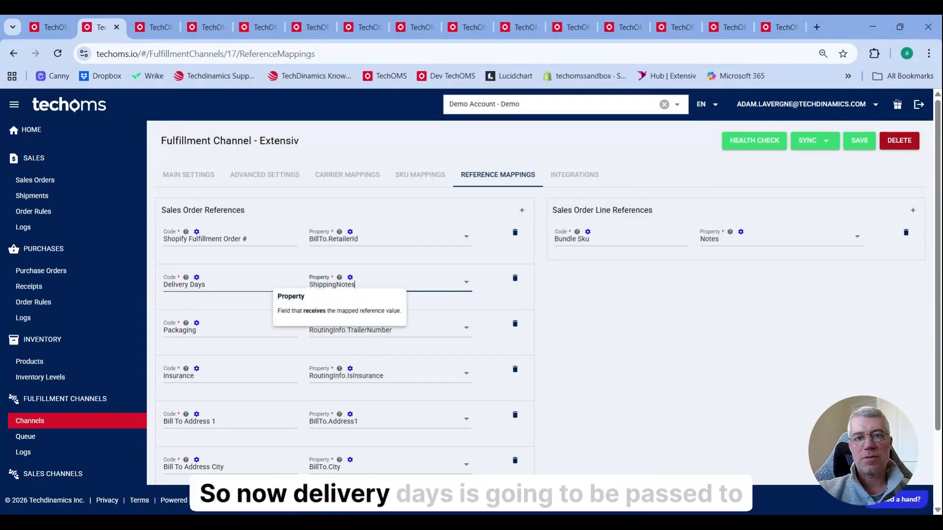
Save the Extensiv fulfillment channel's reference mappings and close the warehouse routing rule and fulfillment channel pages
{"action": "left_click", "coordinate": [860, 151]}
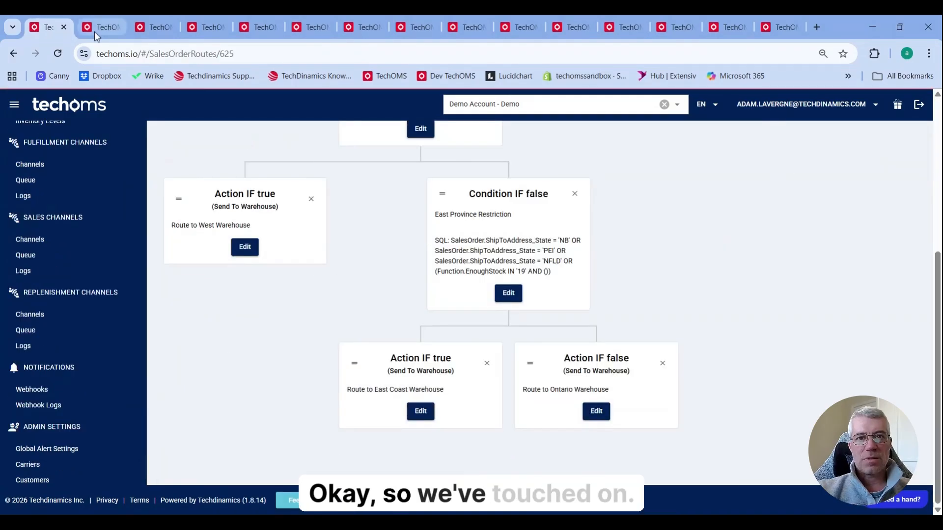
{"action": "scroll", "coordinate": [369, 166], "scroll_direction": "up", "scroll_amount": 5}
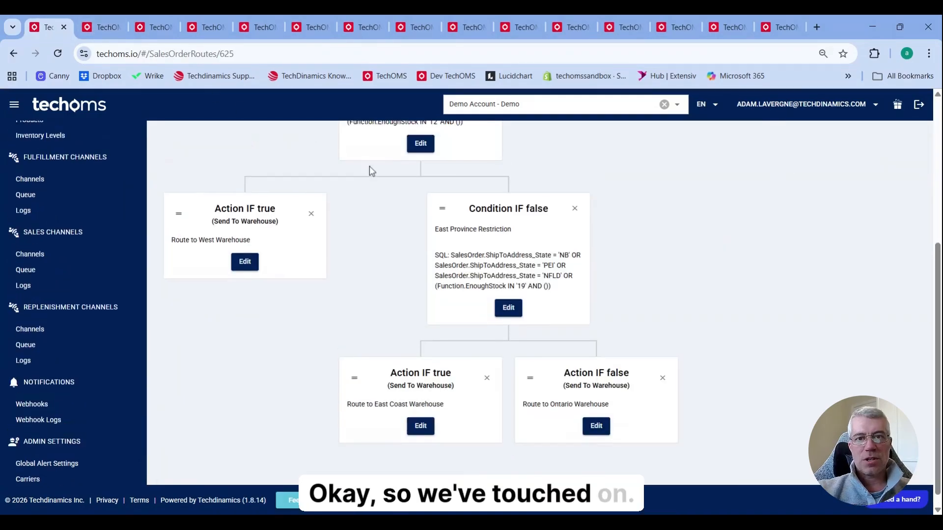
{"action": "left_click", "coordinate": [64, 28]}
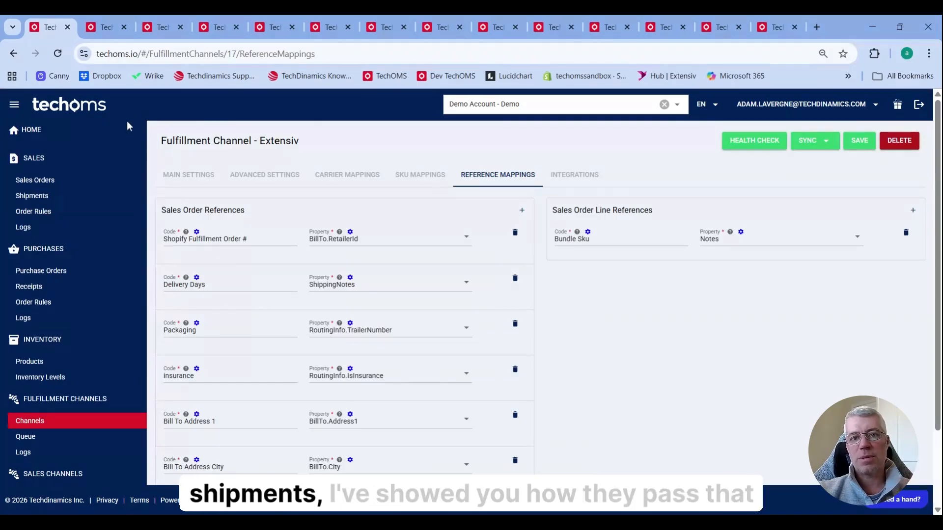
{"action": "left_click", "coordinate": [67, 30]}
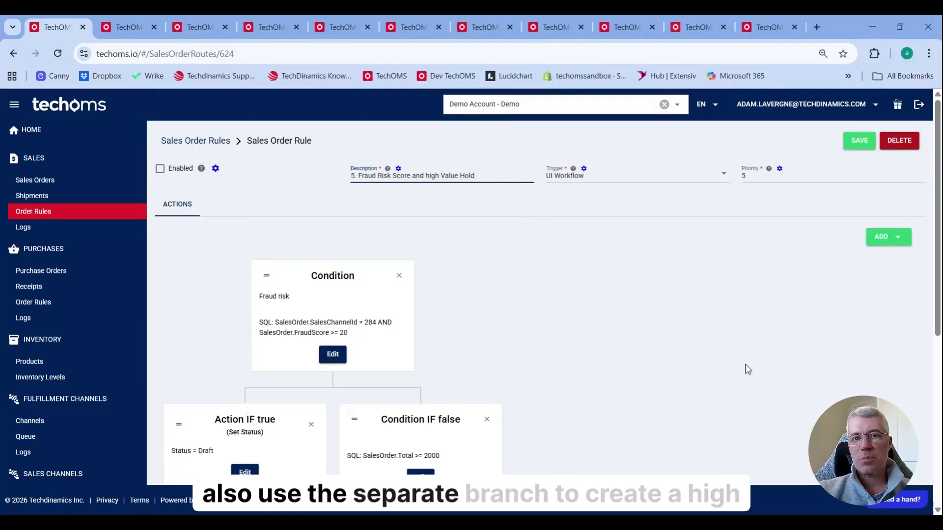
Set the sales channel in the Fraud risk condition to Shopify Beta and save the condition
{"action": "scroll", "coordinate": [786, 366], "scroll_direction": "down", "scroll_amount": 2}
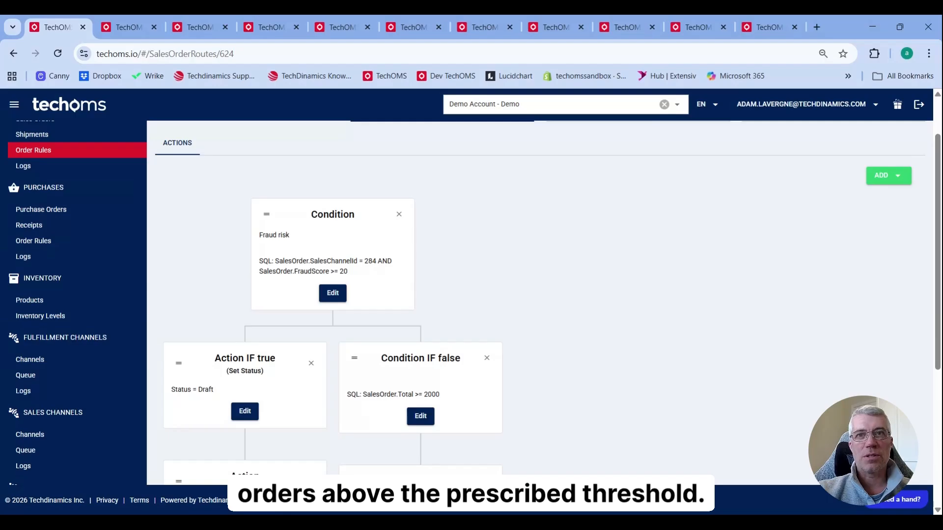
{"action": "left_click", "coordinate": [333, 292]}
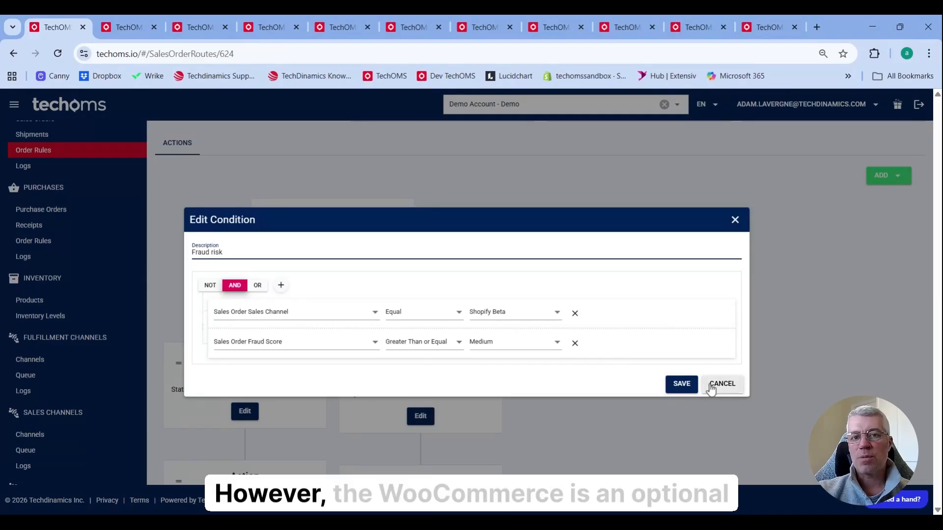
{"action": "left_click", "coordinate": [681, 385]}
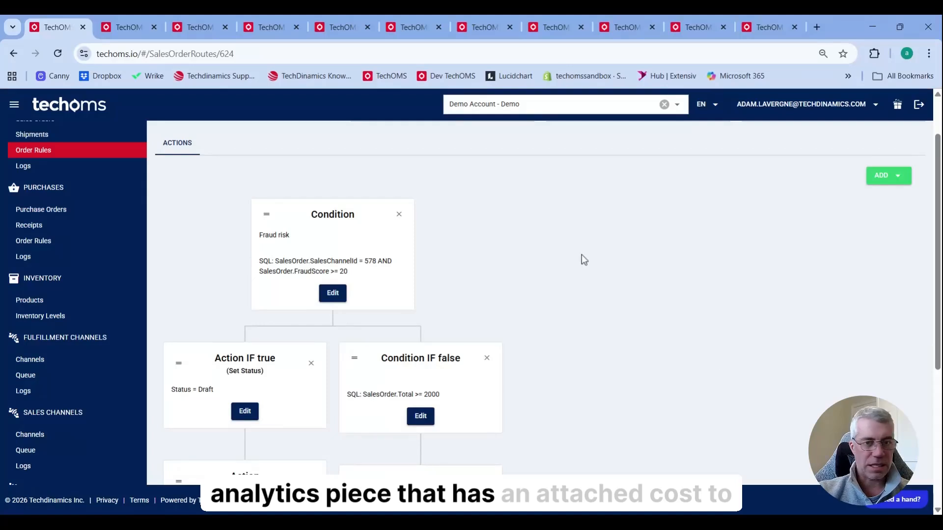
Examine the Set Status and Fraud Risk Notification actions on the fraud condition's true branch, highlighting the notification's message body template
{"action": "scroll", "coordinate": [581, 255], "scroll_direction": "down", "scroll_amount": 1}
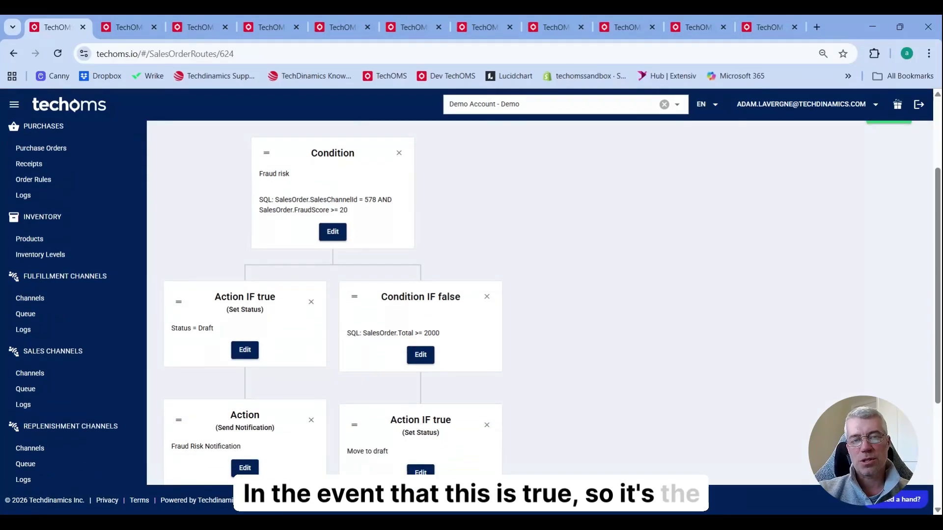
{"action": "left_click", "coordinate": [244, 351]}
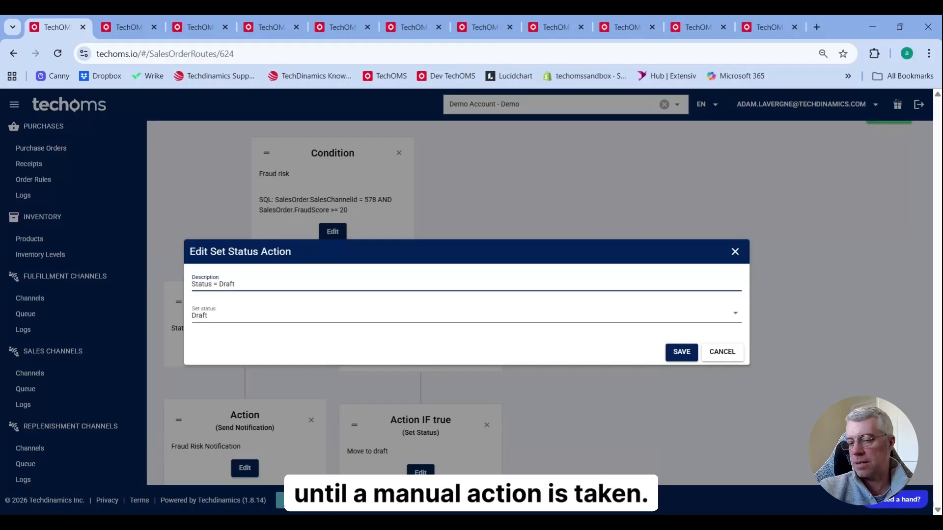
{"action": "left_click", "coordinate": [735, 251]}
{"action": "scroll", "coordinate": [739, 268], "scroll_direction": "down", "scroll_amount": 1}
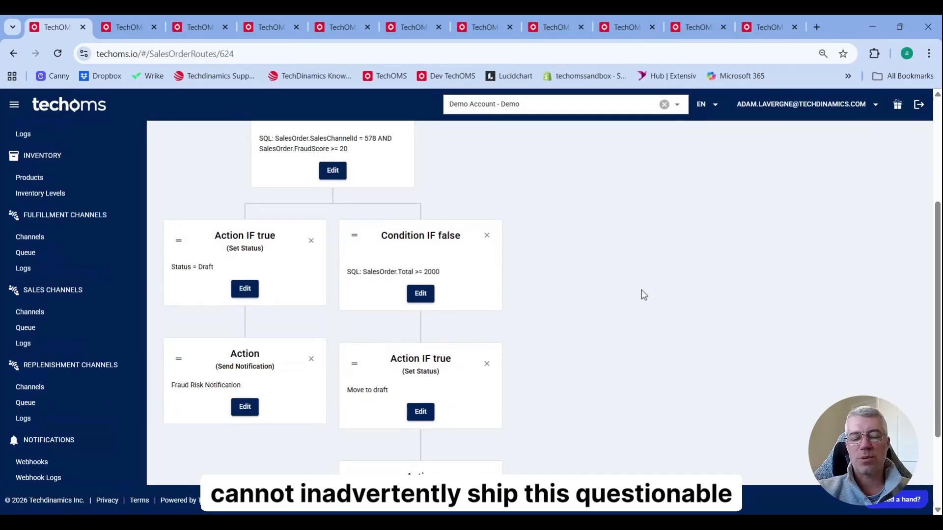
{"action": "left_click", "coordinate": [253, 406]}
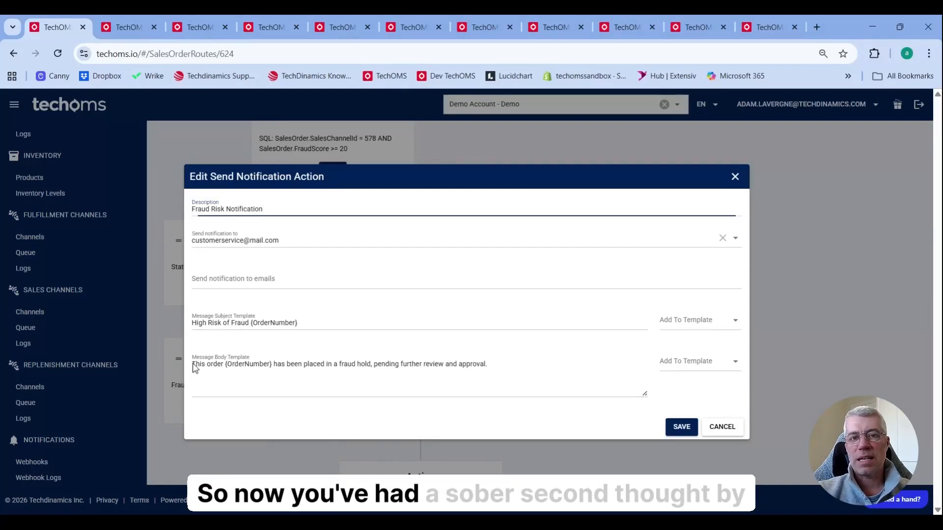
{"action": "left_click_drag", "start_coordinate": [488, 364], "coordinate": [344, 365]}
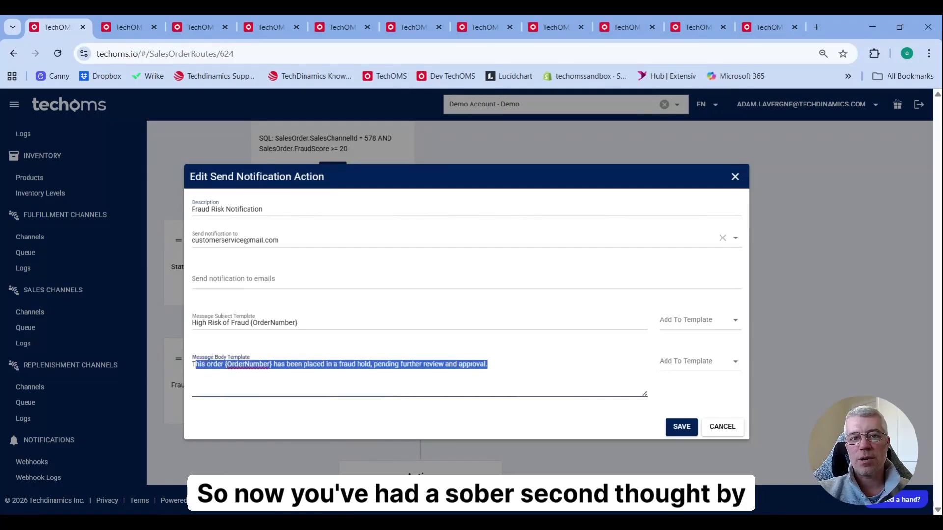
{"action": "left_click_drag", "start_coordinate": [196, 364], "coordinate": [192, 364]}
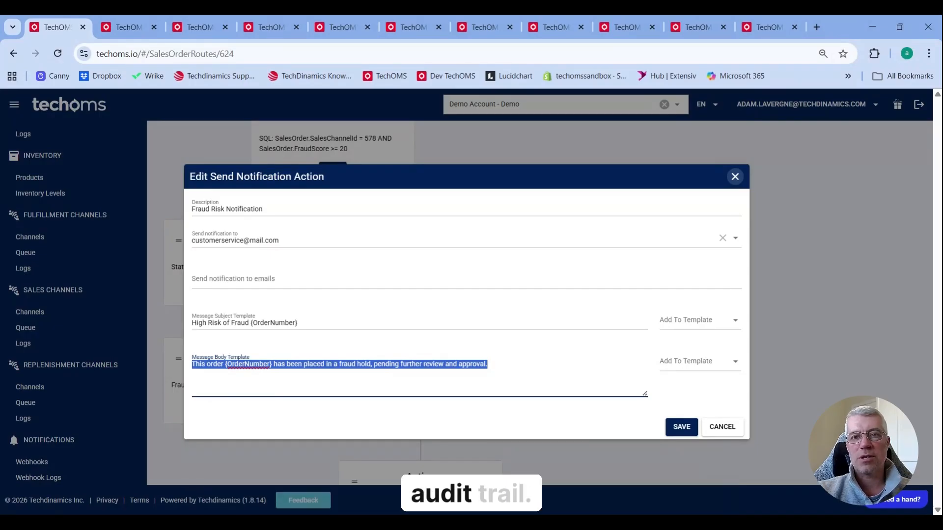
{"action": "left_click", "coordinate": [735, 176]}
Examine the sales order total condition on the false branch and the Set Status action beneath it
{"action": "scroll", "coordinate": [724, 254], "scroll_direction": "up", "scroll_amount": 3}
{"action": "scroll", "coordinate": [724, 254], "scroll_direction": "down", "scroll_amount": 1}
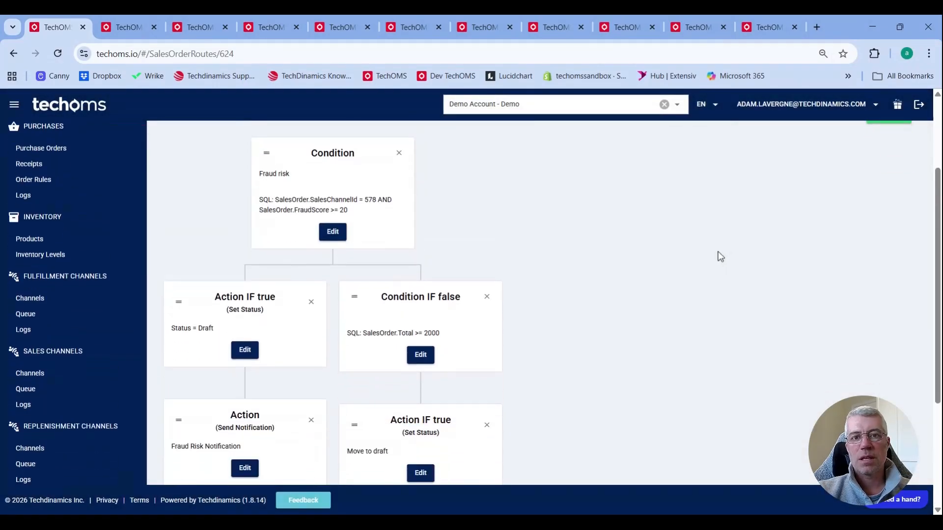
{"action": "left_click", "coordinate": [421, 355]}
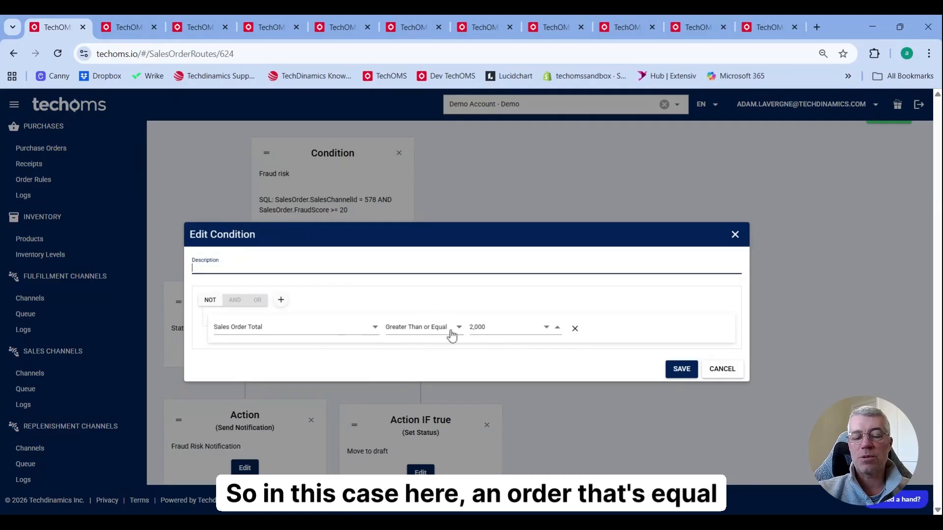
{"action": "left_click", "coordinate": [719, 372]}
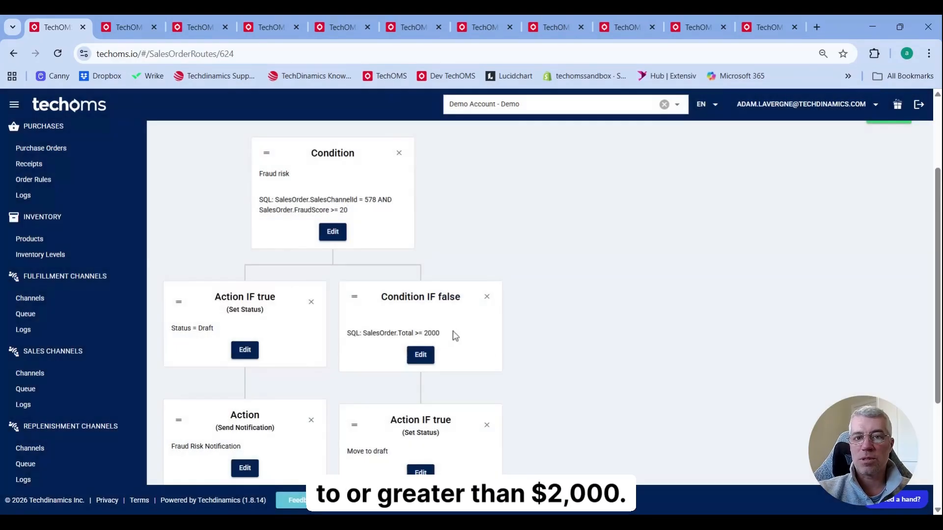
{"action": "scroll", "coordinate": [455, 335], "scroll_direction": "down", "scroll_amount": 3}
{"action": "left_click", "coordinate": [420, 294]}
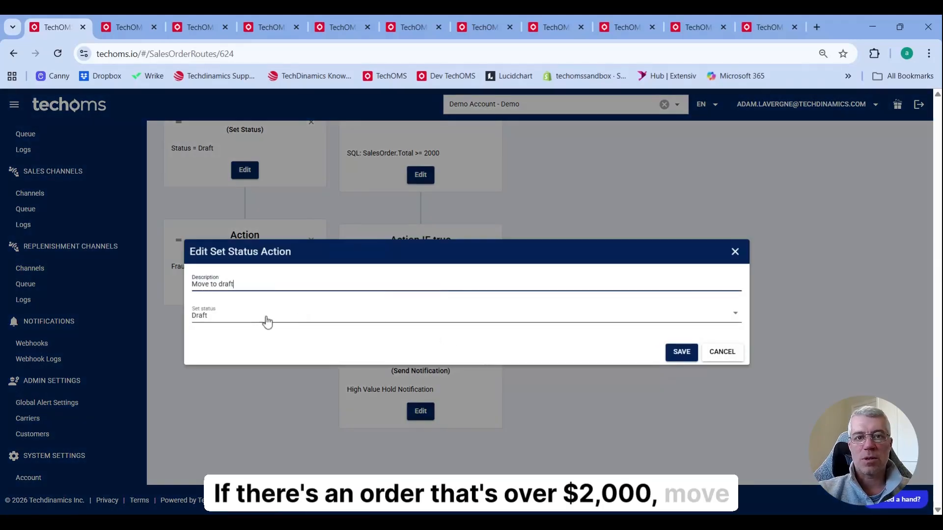
{"action": "left_click", "coordinate": [721, 352]}
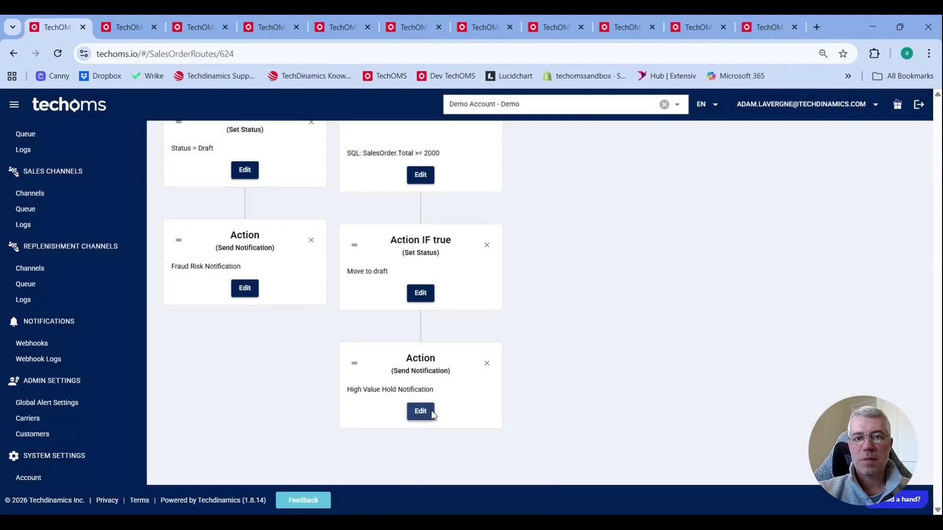
Examine the High Value Hold Notification action and highlight the order total expression that triggers it
{"action": "left_click", "coordinate": [419, 410]}
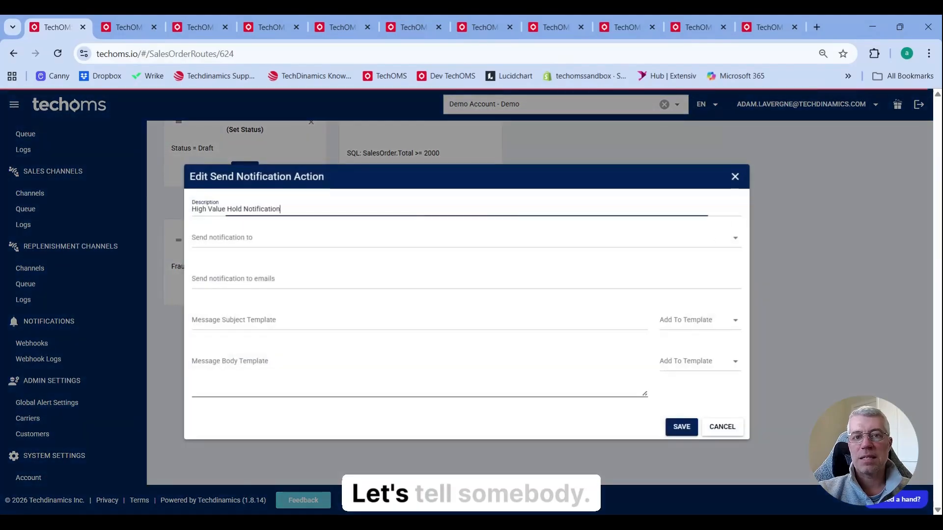
{"action": "left_click", "coordinate": [721, 429]}
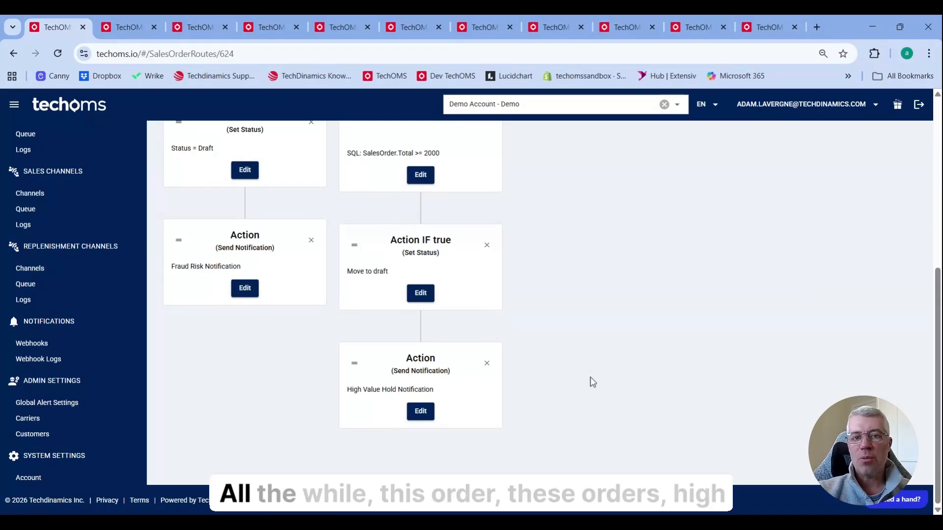
{"action": "scroll", "coordinate": [520, 370], "scroll_direction": "up", "scroll_amount": 1}
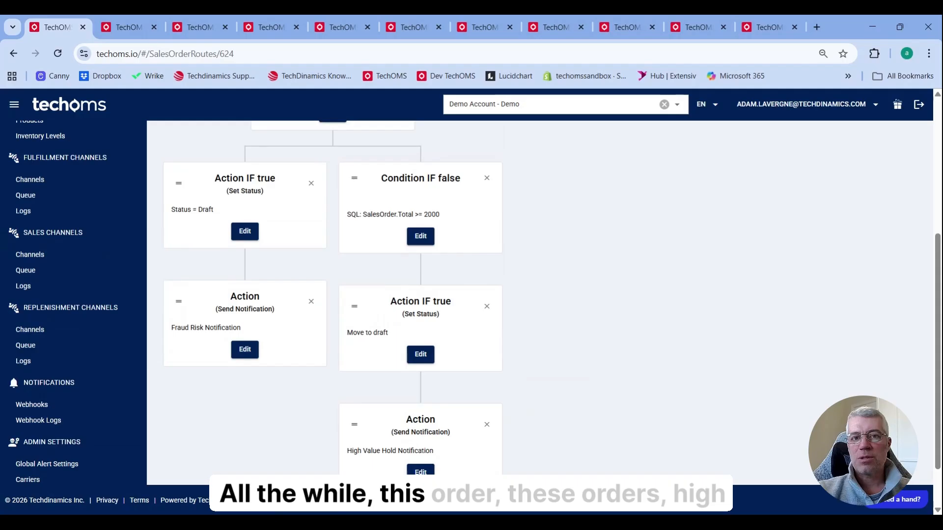
{"action": "left_click_drag", "start_coordinate": [428, 215], "coordinate": [447, 220]}
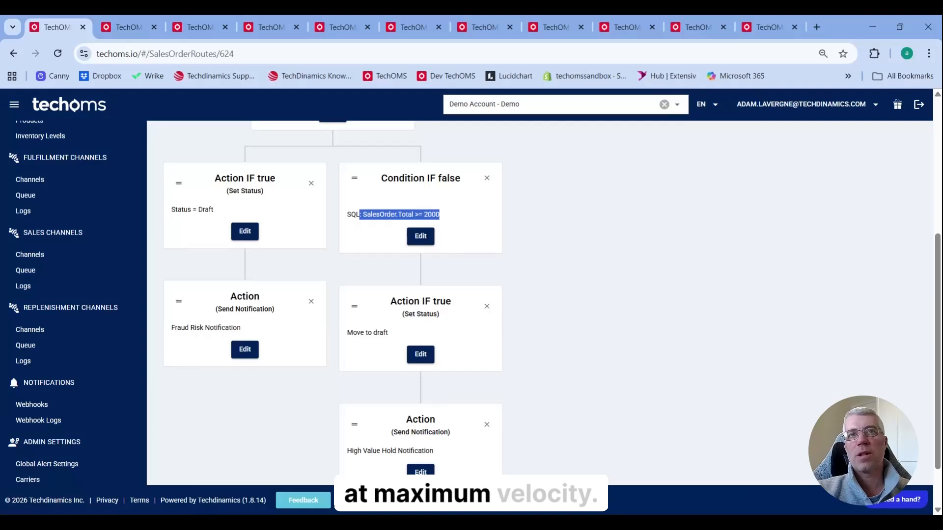
Close the fraud rule and examine the state condition and Set Status action of the order hold rule for Hawaii
{"action": "left_click", "coordinate": [82, 27]}
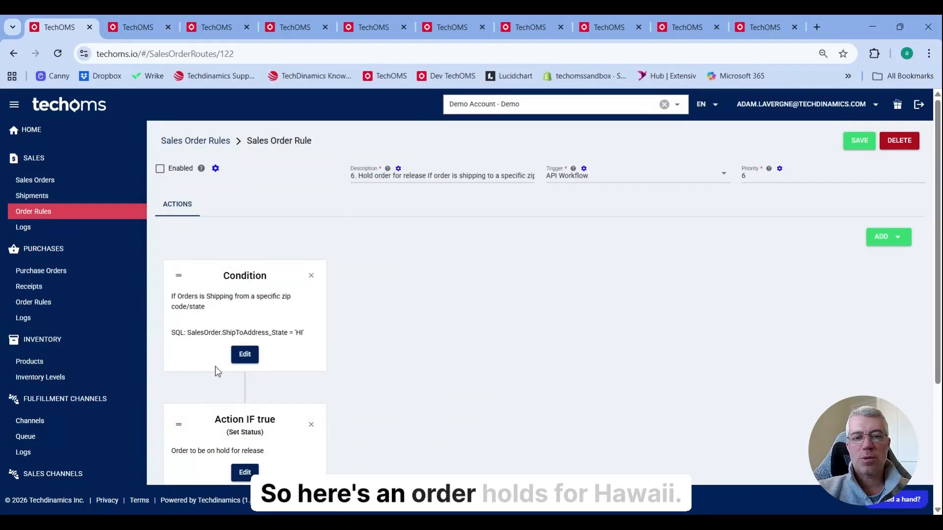
{"action": "left_click", "coordinate": [245, 355]}
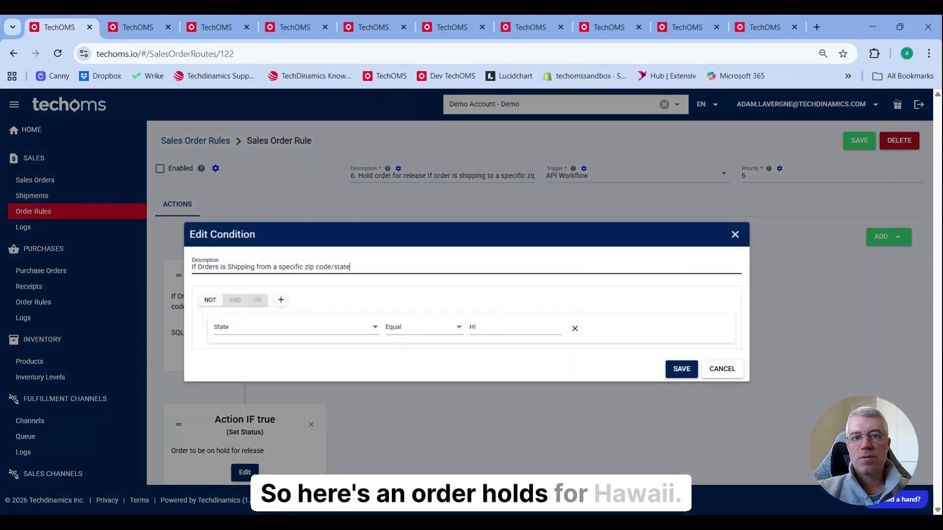
{"action": "left_click", "coordinate": [722, 369]}
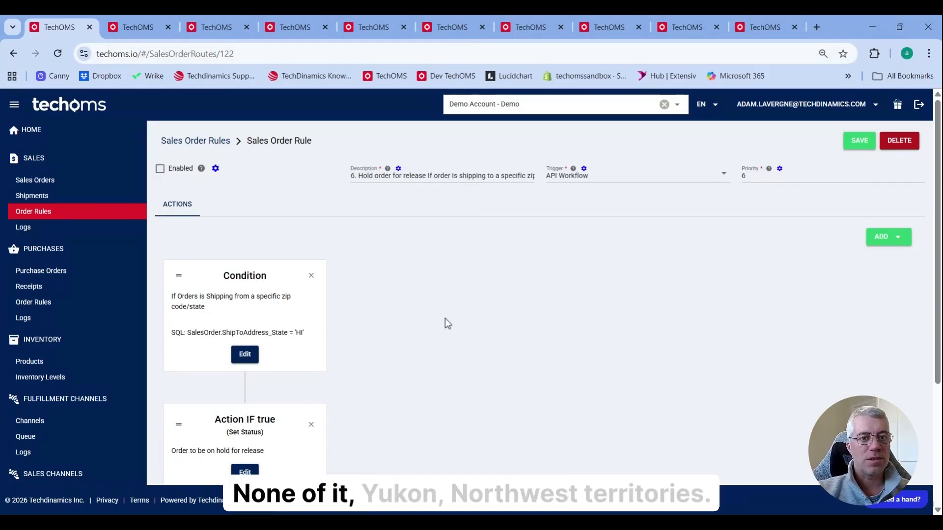
{"action": "scroll", "coordinate": [444, 326], "scroll_direction": "down", "scroll_amount": 1}
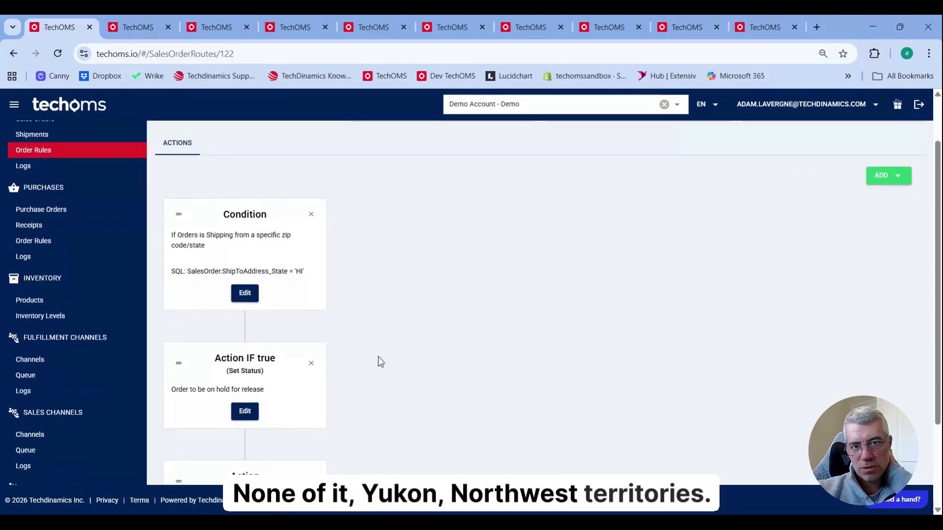
{"action": "left_click", "coordinate": [244, 411]}
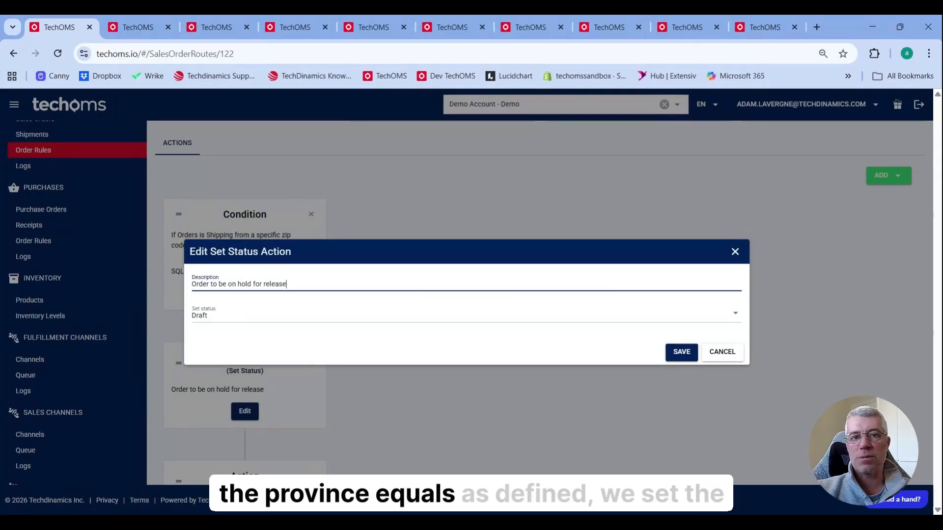
{"action": "left_click", "coordinate": [719, 356]}
Examine the Send Notification action for Hawaii orders, highlighting its message body template
{"action": "scroll", "coordinate": [438, 375], "scroll_direction": "down", "scroll_amount": 3}
{"action": "left_click", "coordinate": [245, 411]}
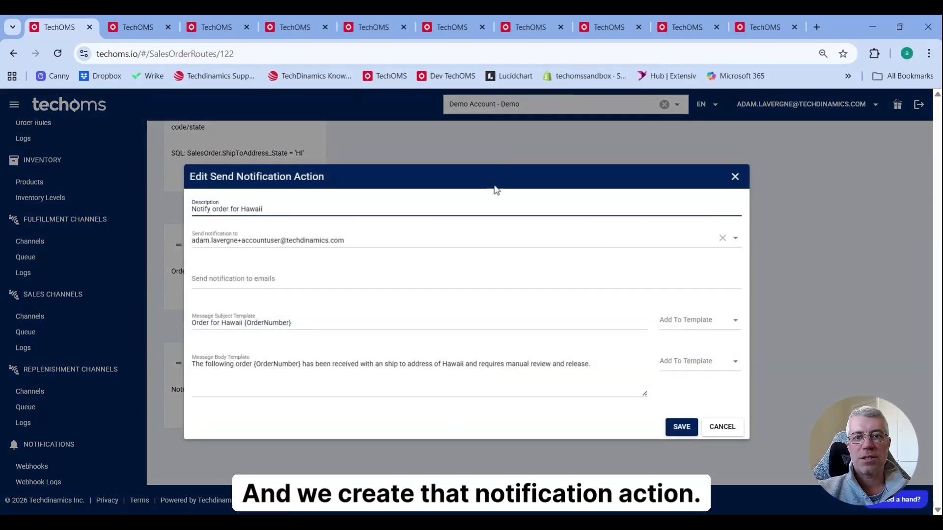
{"action": "left_click_drag", "start_coordinate": [592, 364], "coordinate": [196, 362]}
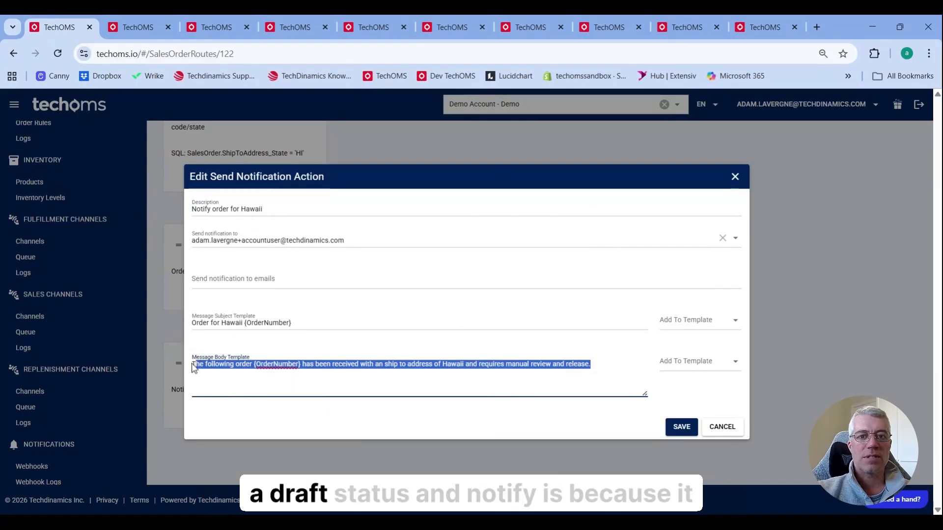
{"action": "left_click_drag", "start_coordinate": [192, 365], "coordinate": [610, 362]}
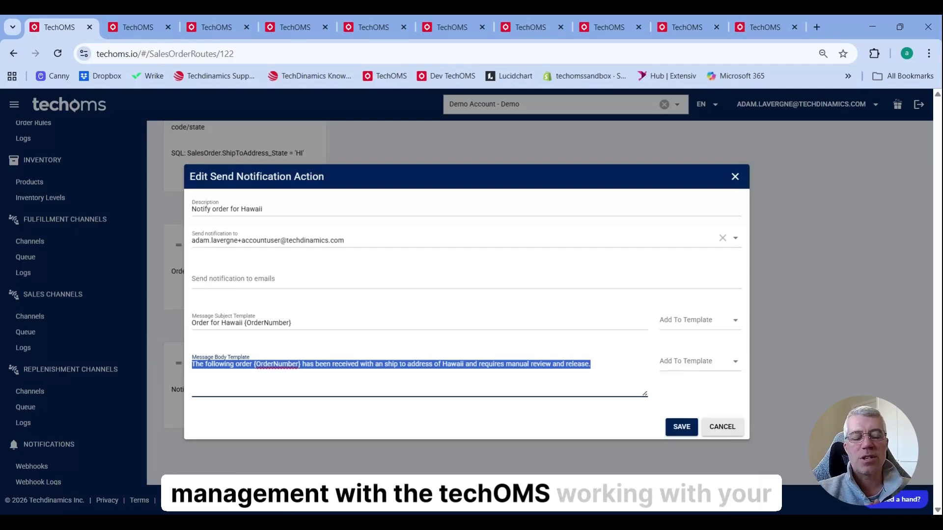
{"action": "left_click", "coordinate": [722, 427]}
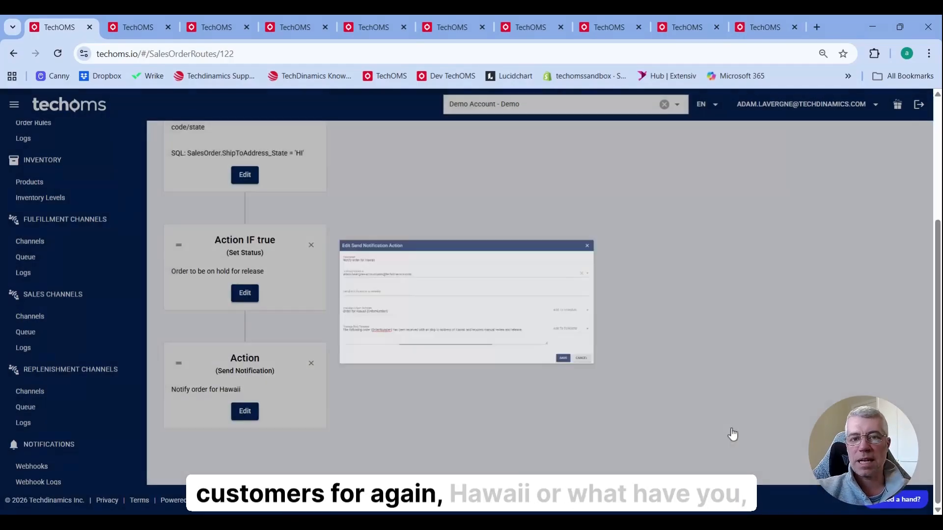
{"action": "scroll", "coordinate": [726, 376], "scroll_direction": "up", "scroll_amount": 4}
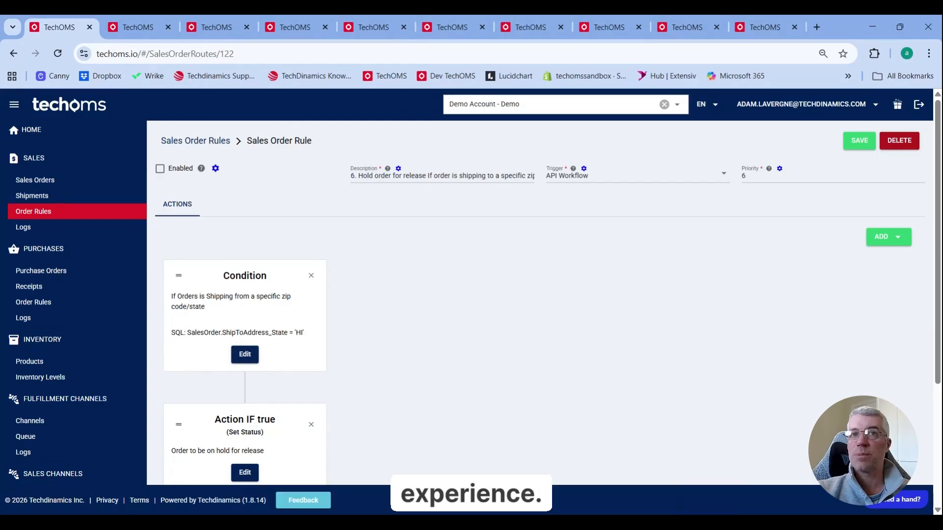
Close the Hawaii hold rule and examine the order total and country condition of the Signature Required over $250 rule
{"action": "left_click", "coordinate": [90, 27]}
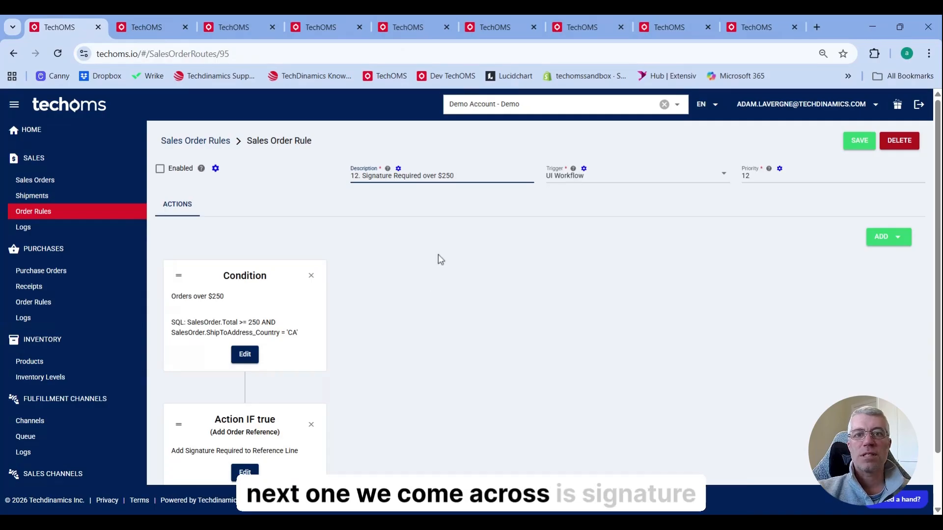
{"action": "left_click", "coordinate": [241, 354]}
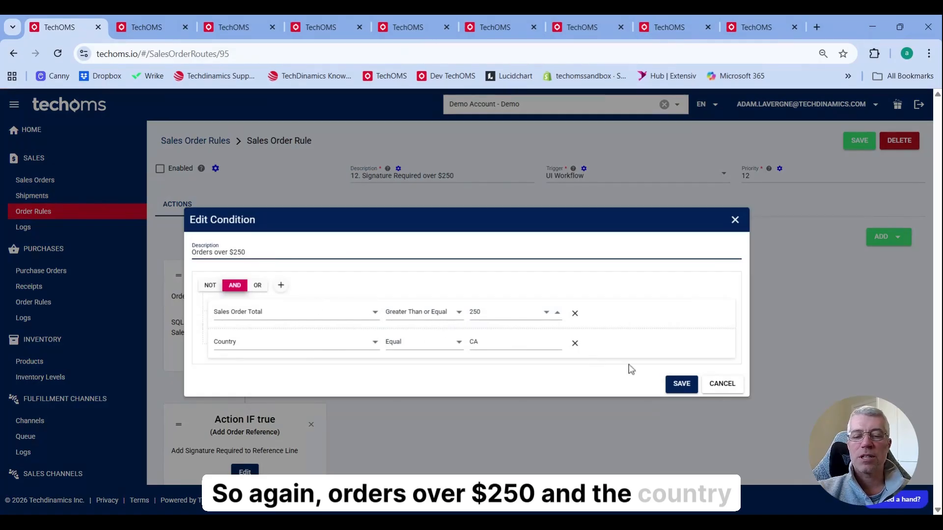
{"action": "left_click", "coordinate": [731, 392]}
Examine the rule's Add Order Reference action, highlighting the Insurance reference code and its value
{"action": "scroll", "coordinate": [344, 407], "scroll_direction": "down", "scroll_amount": 1}
{"action": "left_click", "coordinate": [242, 410]}
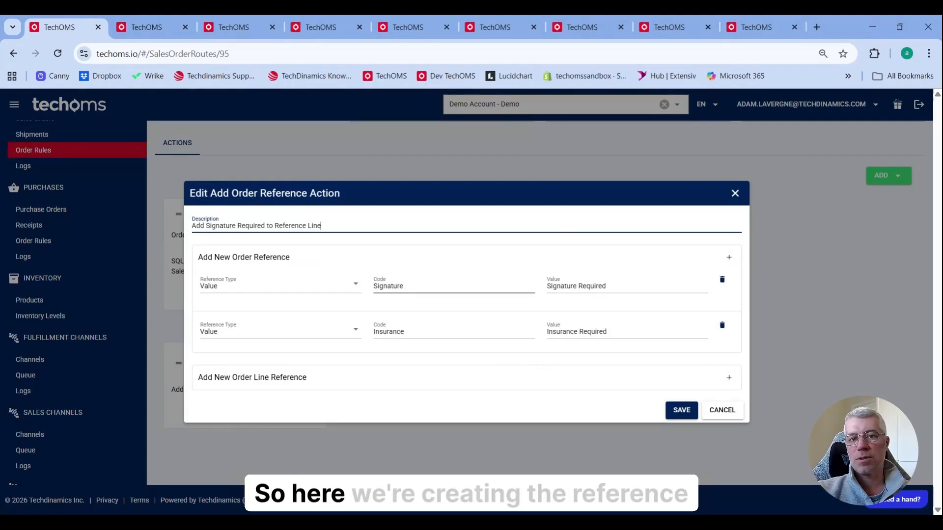
{"action": "left_click_drag", "start_coordinate": [405, 286], "coordinate": [373, 286]}
{"action": "left_click", "coordinate": [544, 285]}
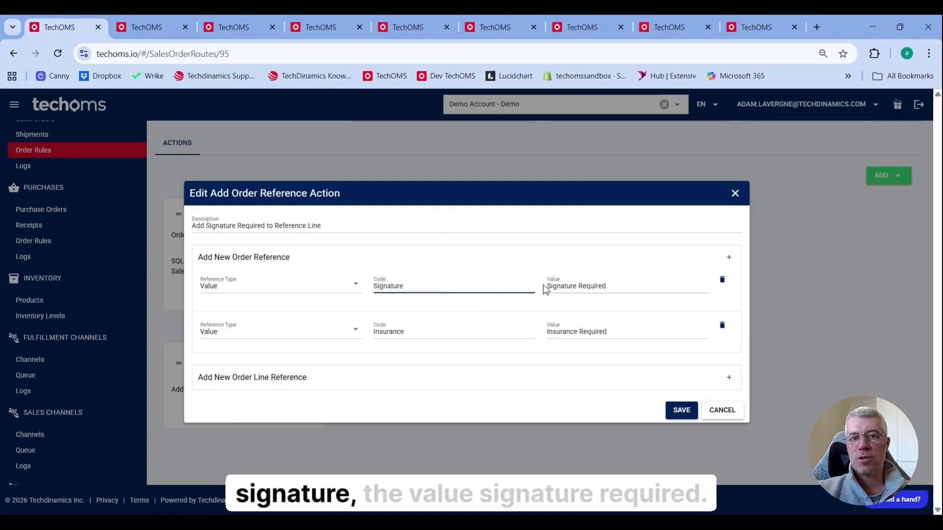
{"action": "left_click_drag", "start_coordinate": [404, 332], "coordinate": [366, 332]}
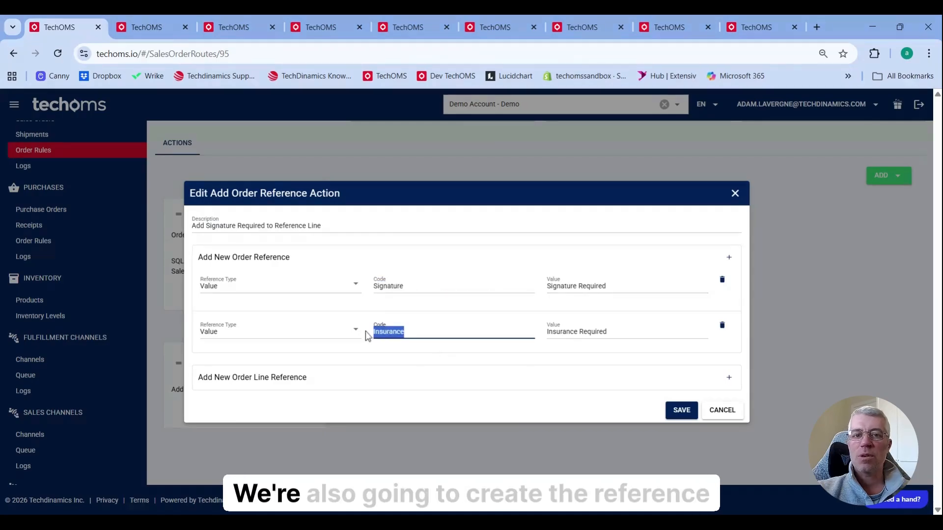
{"action": "left_click_drag", "start_coordinate": [602, 332], "coordinate": [547, 332]}
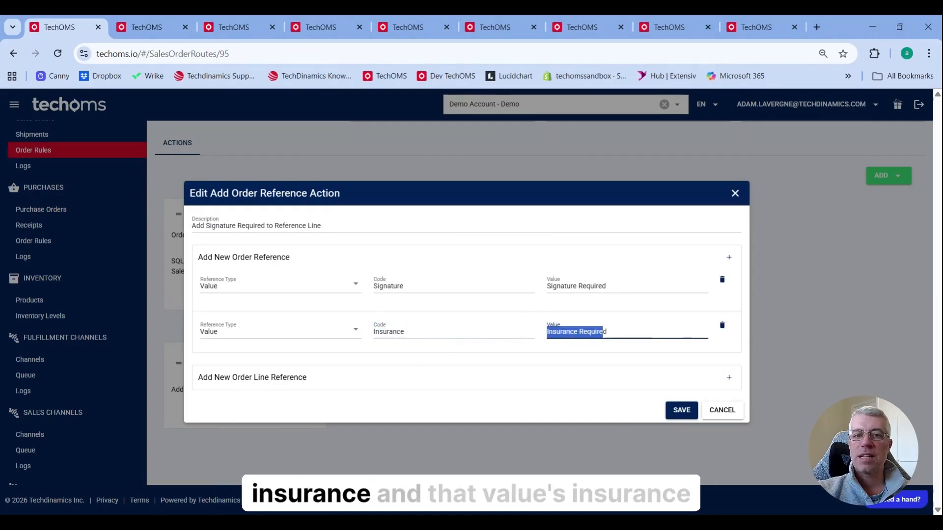
{"action": "left_click", "coordinate": [582, 408]}
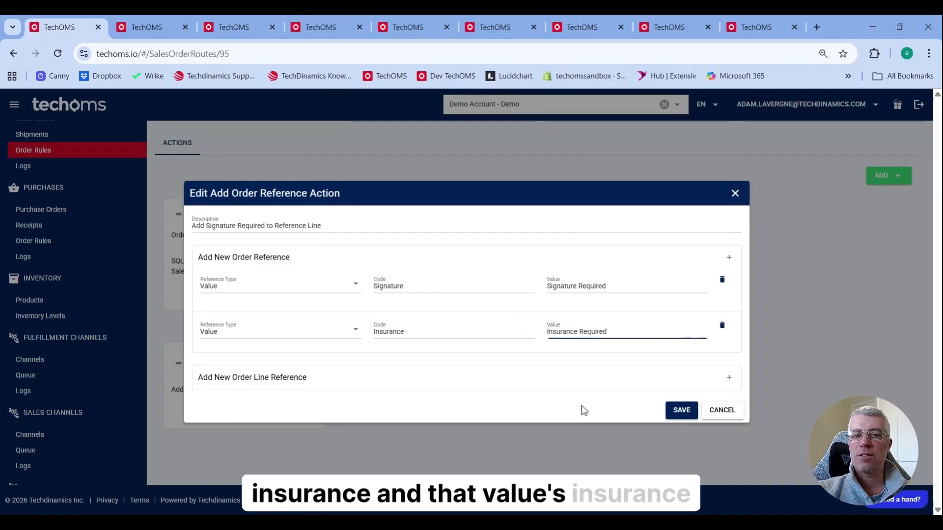
{"action": "left_click", "coordinate": [730, 416]}
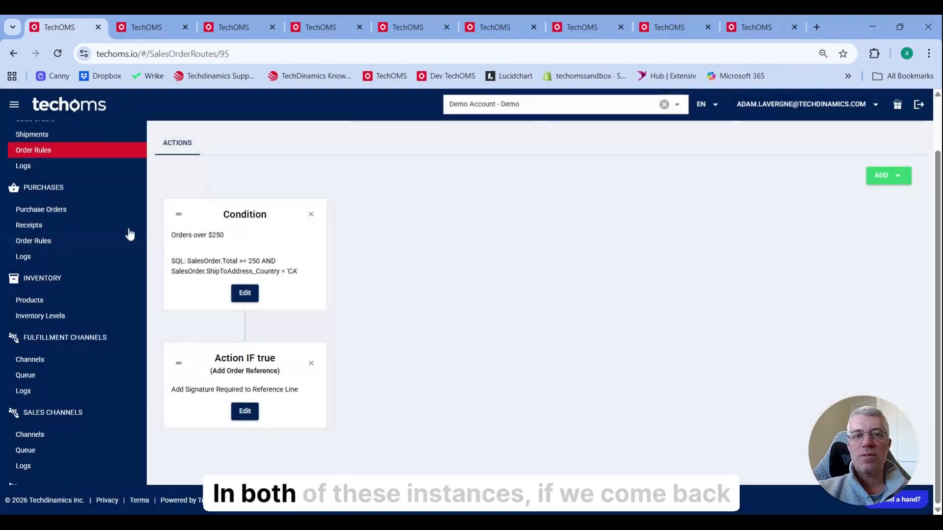
Open the reference mappings of the Synapse01 fulfillment channel and add a sales order reference with the code Signature
{"action": "left_click", "coordinate": [40, 365]}
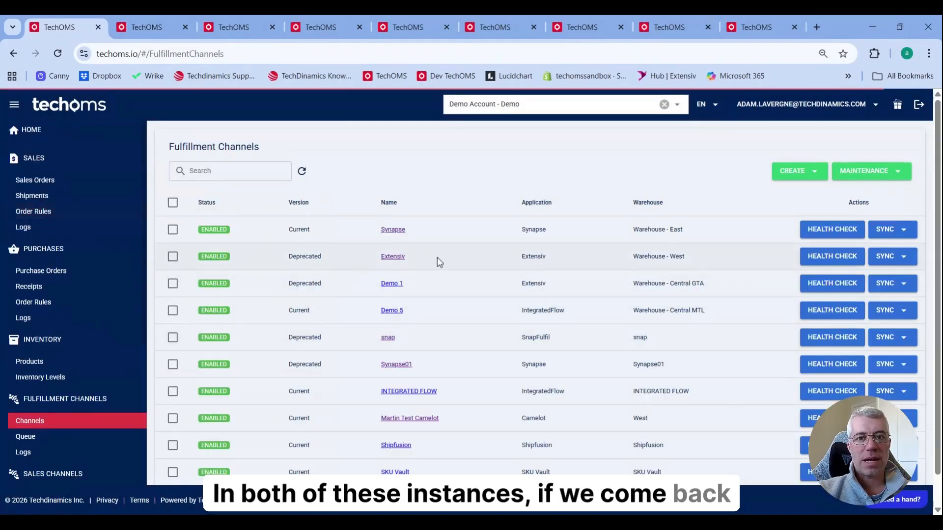
{"action": "left_click", "coordinate": [397, 366]}
{"action": "left_click", "coordinate": [473, 182]}
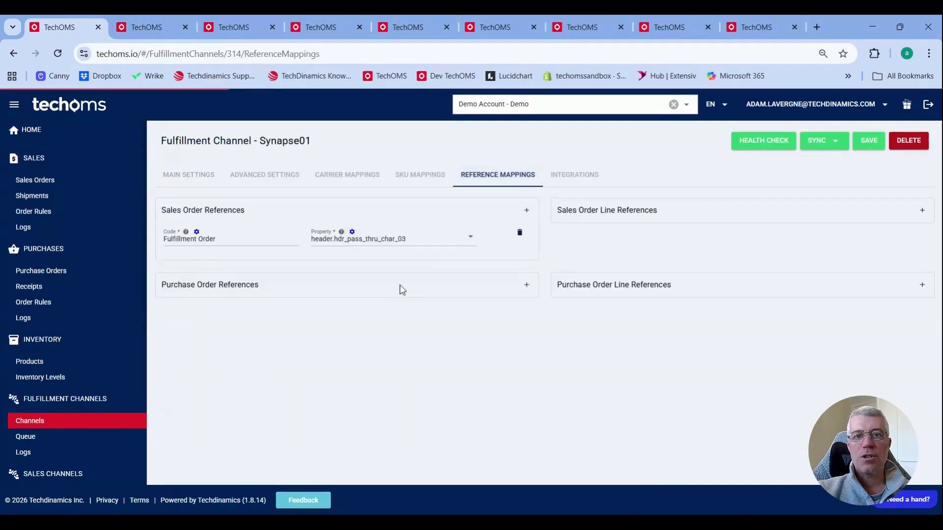
{"action": "left_click", "coordinate": [526, 211]}
{"action": "left_click", "coordinate": [231, 284]}
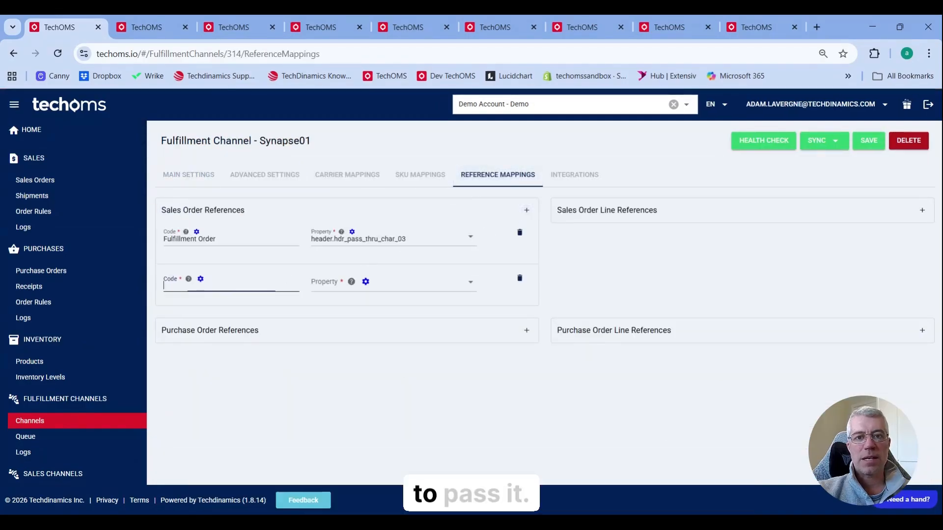
{"action": "type", "text": "Signature"}
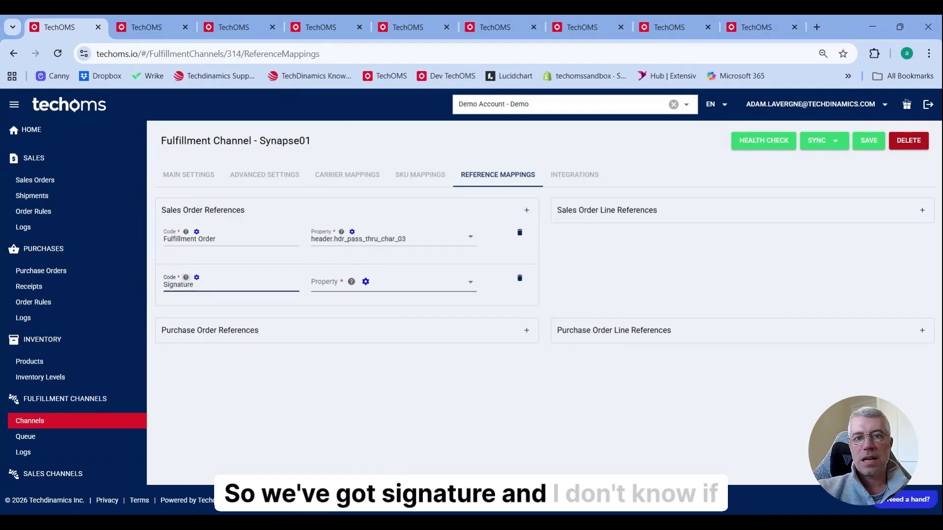
Look for a signature property among the mapping options and map the Signature code to header.hdr_pass_thru_doll_02
{"action": "key", "text": "Tab"}
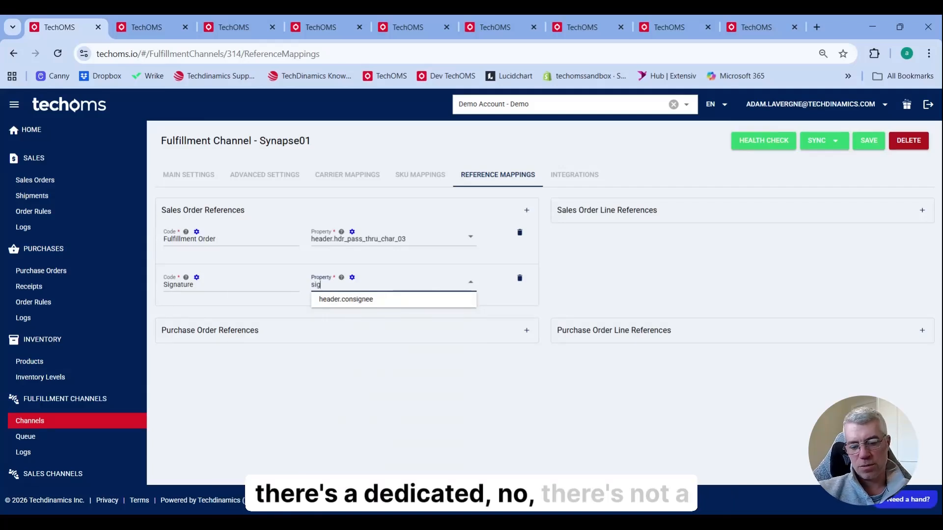
{"action": "key", "text": "BackSpace"}
{"action": "key", "text": "BackSpace"}
{"action": "key", "text": "BackSpace"}
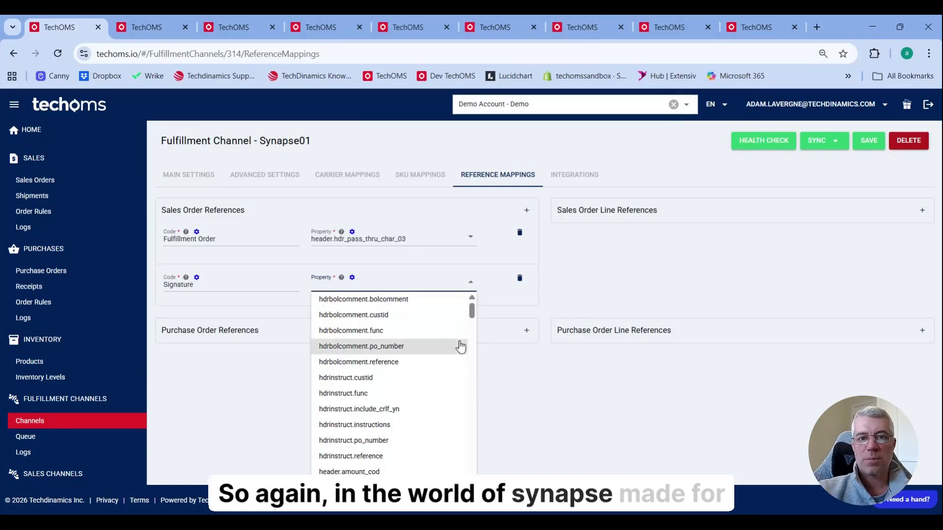
{"action": "scroll", "coordinate": [447, 388], "scroll_direction": "down", "scroll_amount": 4}
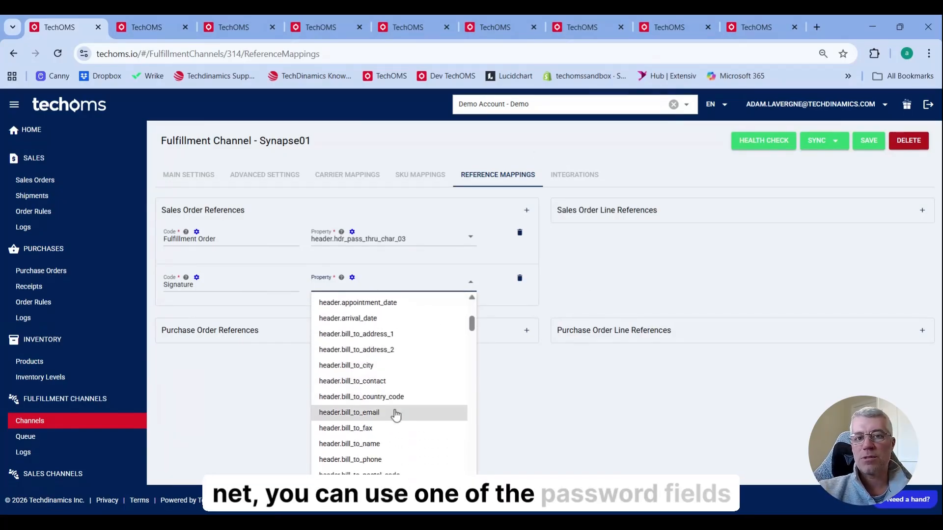
{"action": "scroll", "coordinate": [396, 415], "scroll_direction": "down", "scroll_amount": 3}
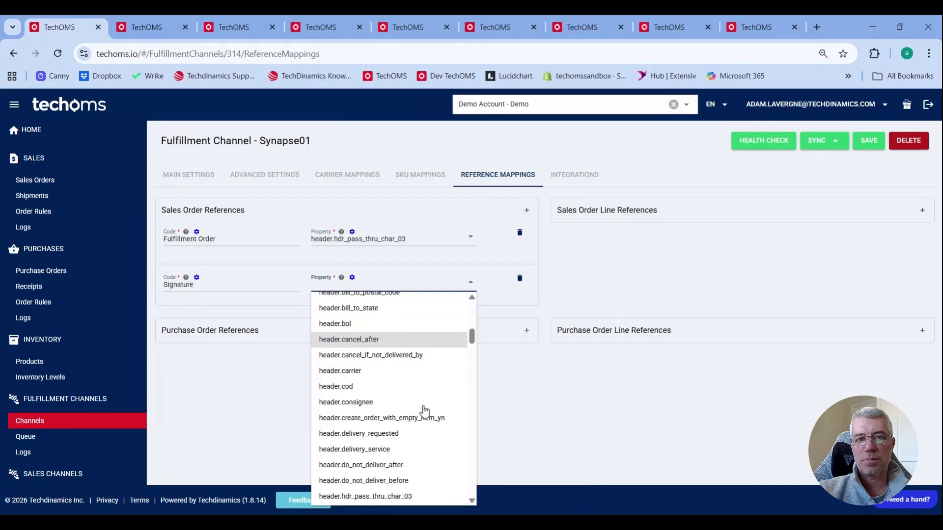
{"action": "scroll", "coordinate": [425, 411], "scroll_direction": "down", "scroll_amount": 2}
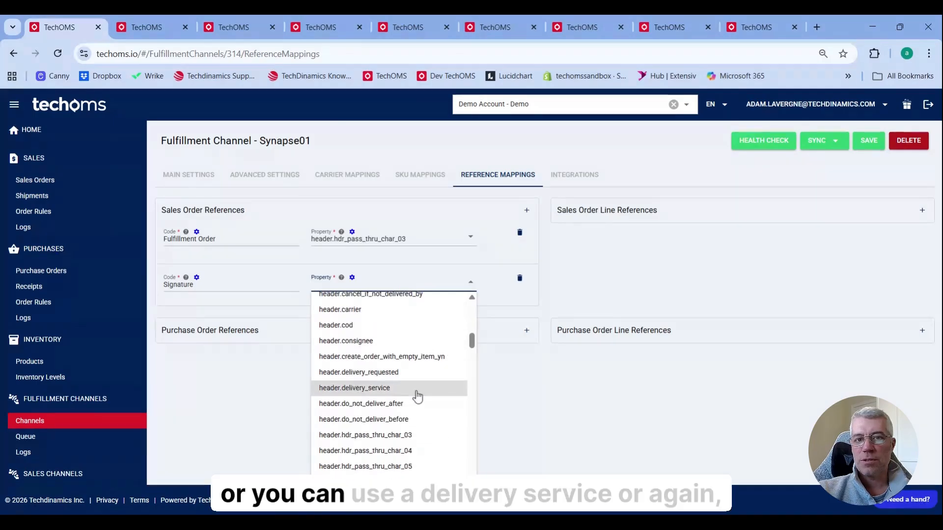
{"action": "scroll", "coordinate": [388, 378], "scroll_direction": "down", "scroll_amount": 8}
{"action": "scroll", "coordinate": [363, 363], "scroll_direction": "down", "scroll_amount": 10}
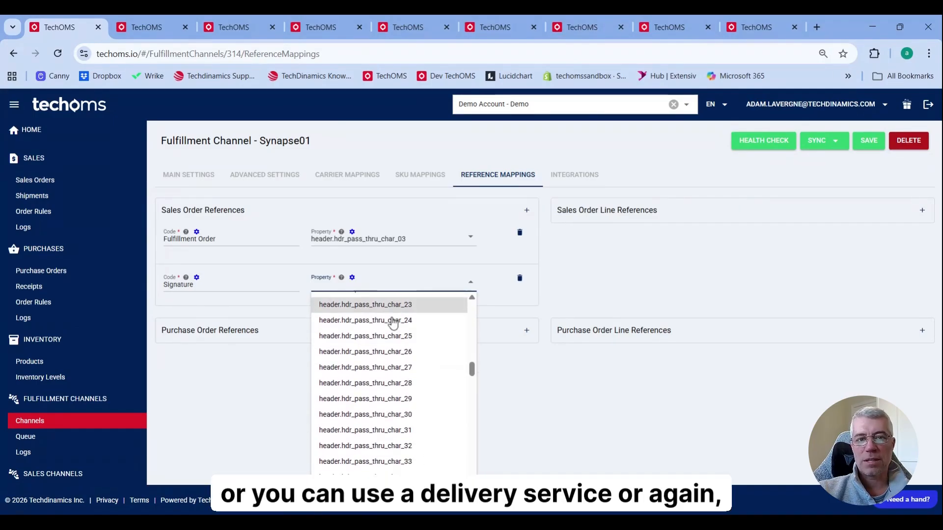
{"action": "scroll", "coordinate": [420, 407], "scroll_direction": "down", "scroll_amount": 5}
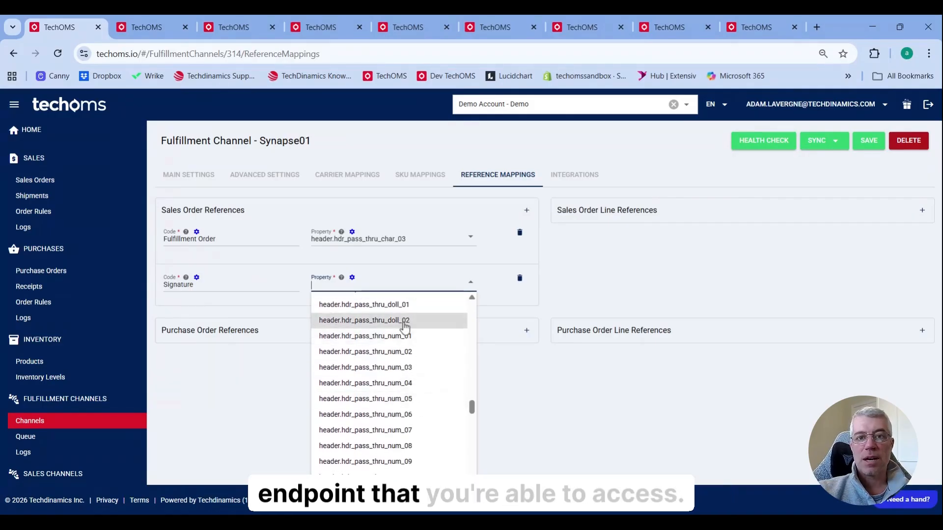
{"action": "left_click", "coordinate": [405, 322]}
Add a sales order reference with the code Insurance and map it to the property hdrinstruct.instructions
{"action": "left_click", "coordinate": [526, 211]}
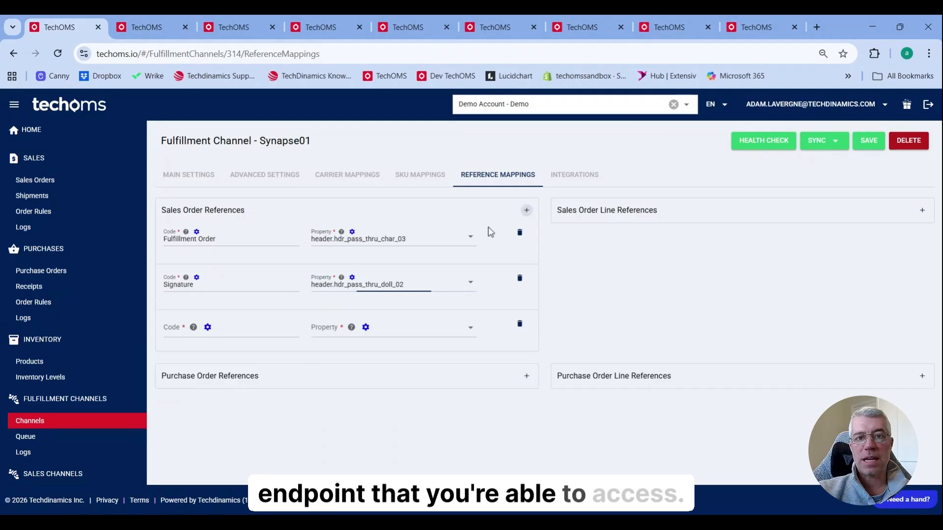
{"action": "type", "text": "Ins"}
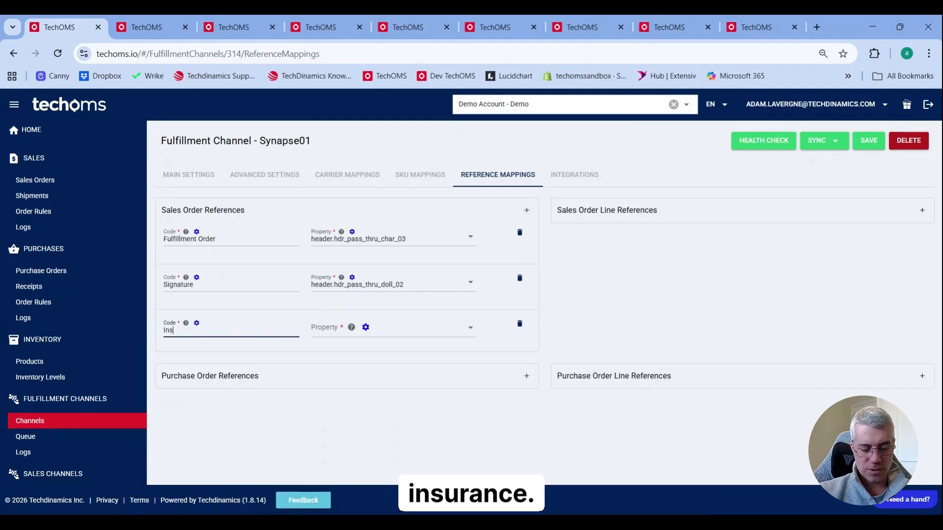
{"action": "type", "text": "urance"}
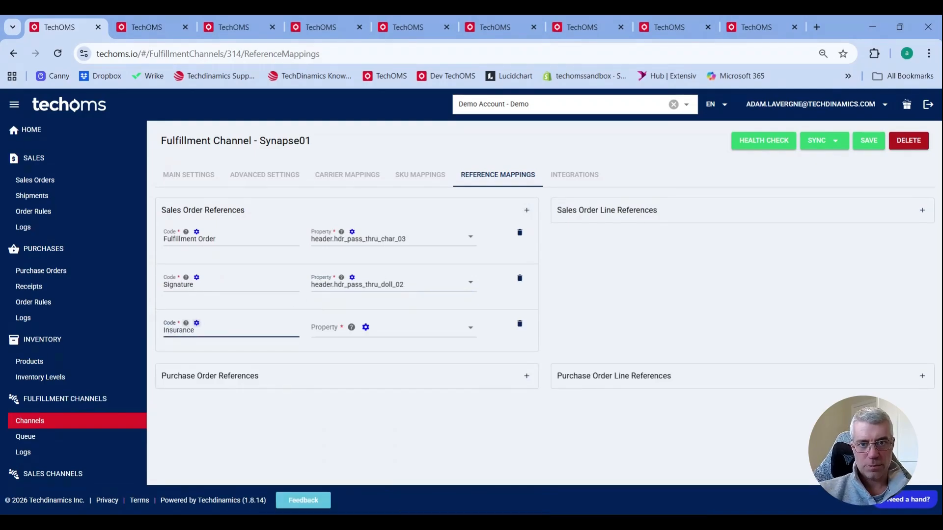
{"action": "left_click", "coordinate": [391, 329]}
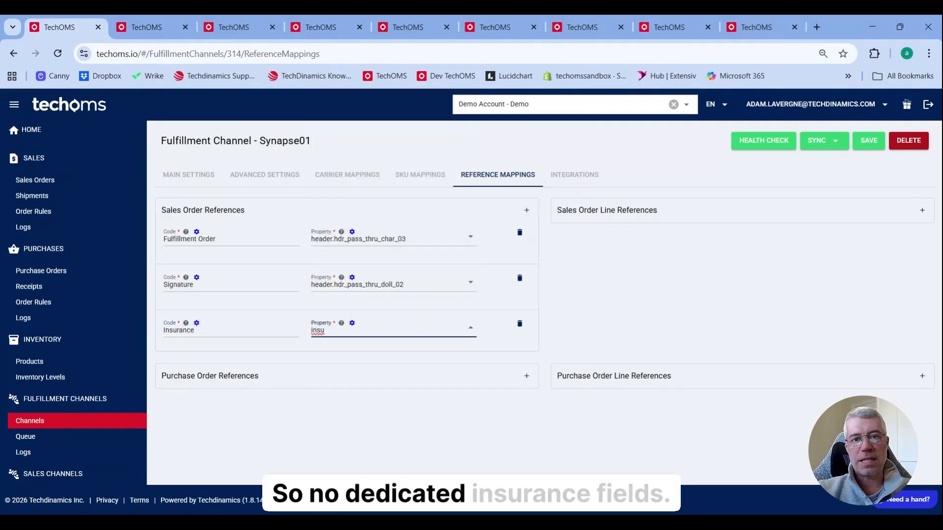
{"action": "left_click", "coordinate": [469, 334]}
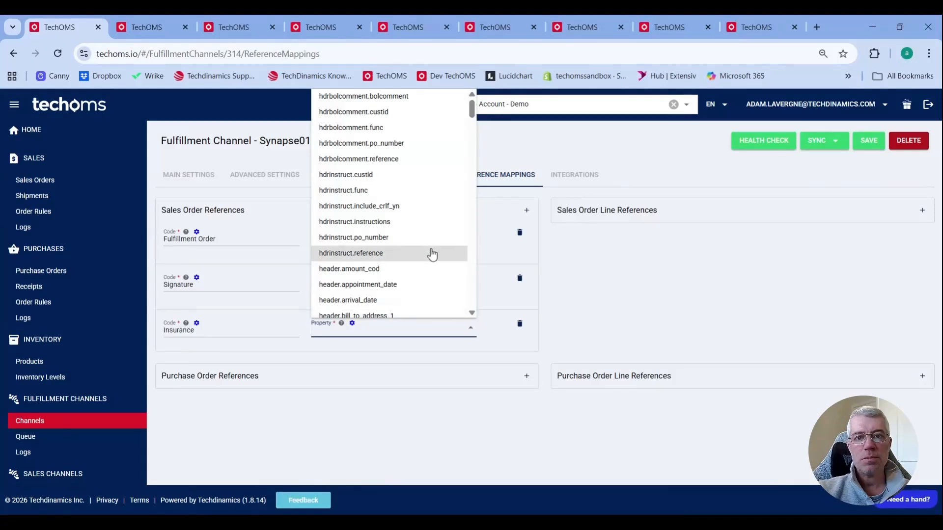
{"action": "left_click", "coordinate": [374, 223]}
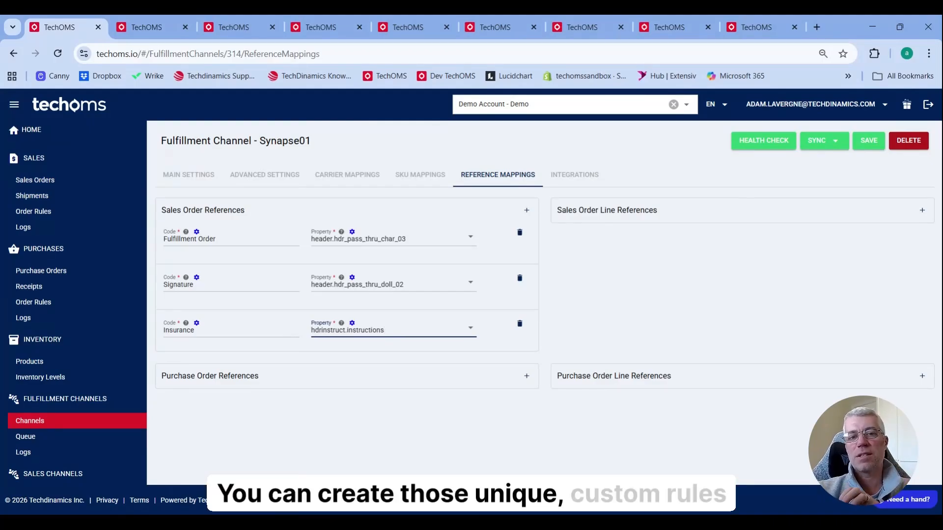
Close the fulfillment channel page and examine the contact company condition of the Force 3rd Party Shipping rule
{"action": "left_click", "coordinate": [98, 28]}
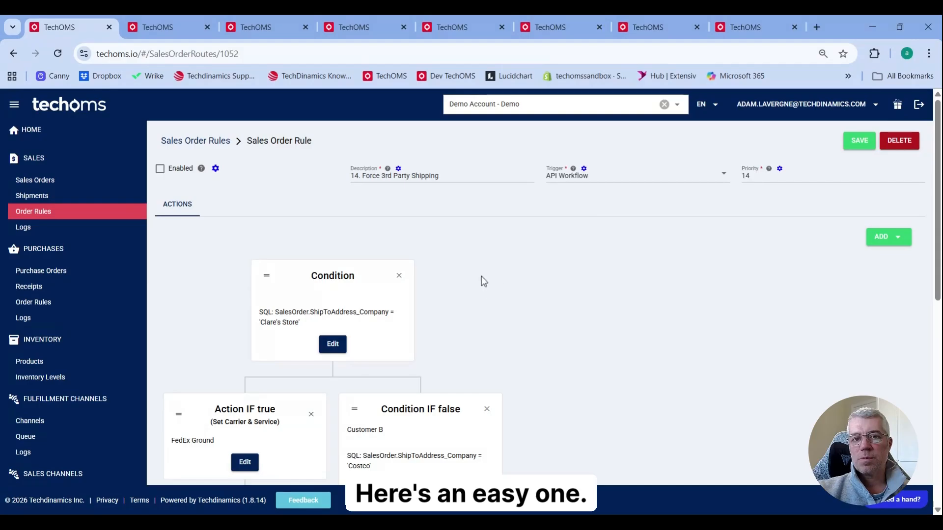
{"action": "scroll", "coordinate": [593, 280], "scroll_direction": "down", "scroll_amount": 3}
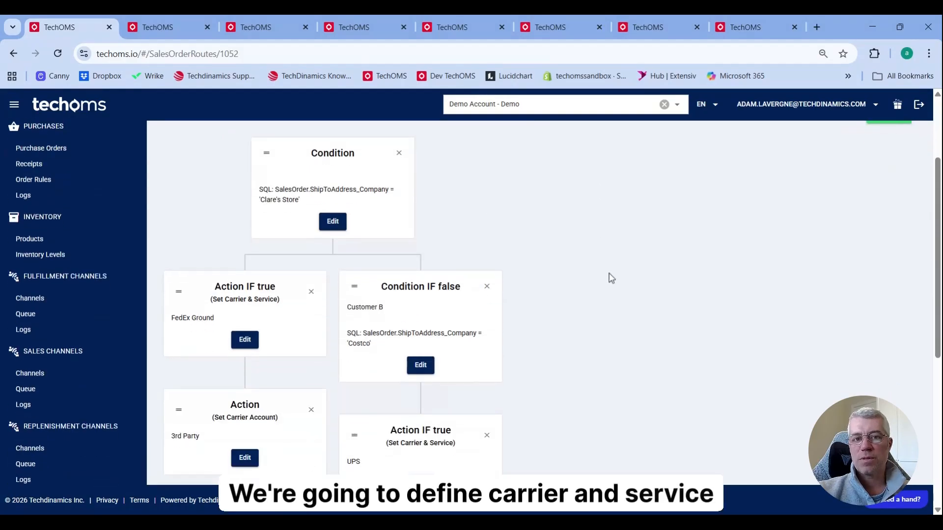
{"action": "left_click", "coordinate": [331, 221]}
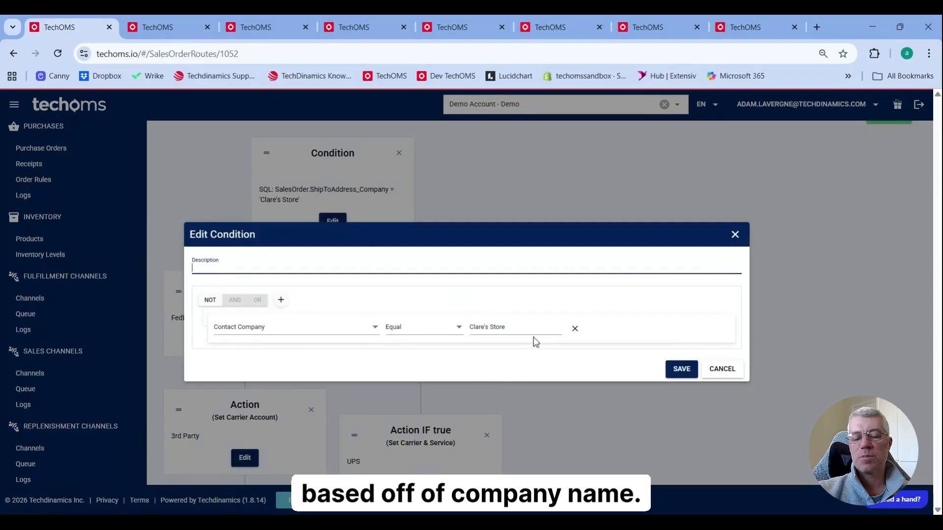
{"action": "left_click", "coordinate": [681, 370]}
Examine the 3rd Party Set Carrier Account action under the FedEx Ground branch, highlighting the carrier account number
{"action": "scroll", "coordinate": [143, 242], "scroll_direction": "down", "scroll_amount": 2}
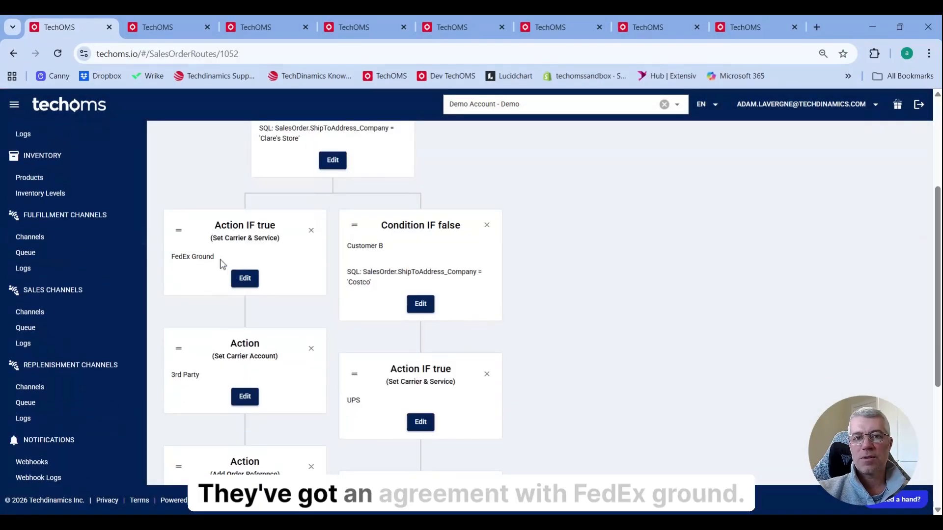
{"action": "left_click", "coordinate": [245, 399]}
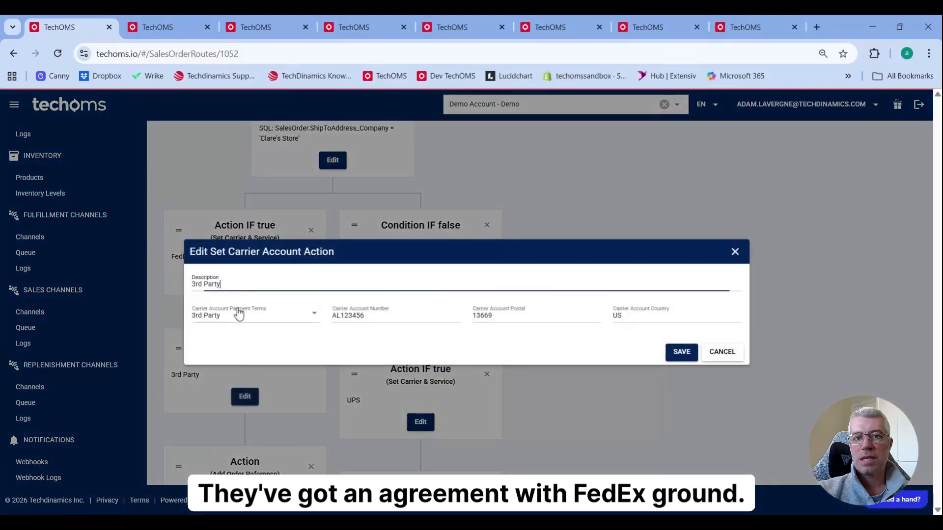
{"action": "double_click", "coordinate": [333, 315]}
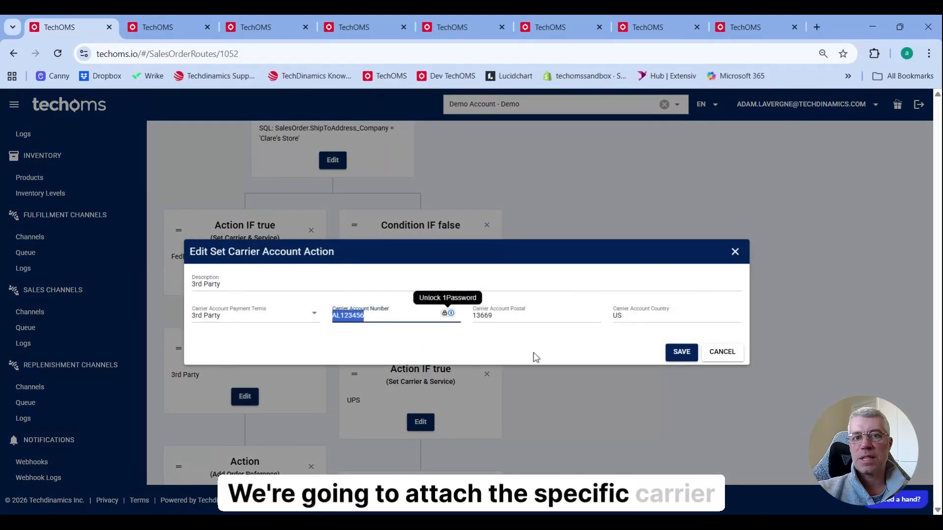
{"action": "left_click", "coordinate": [722, 352]}
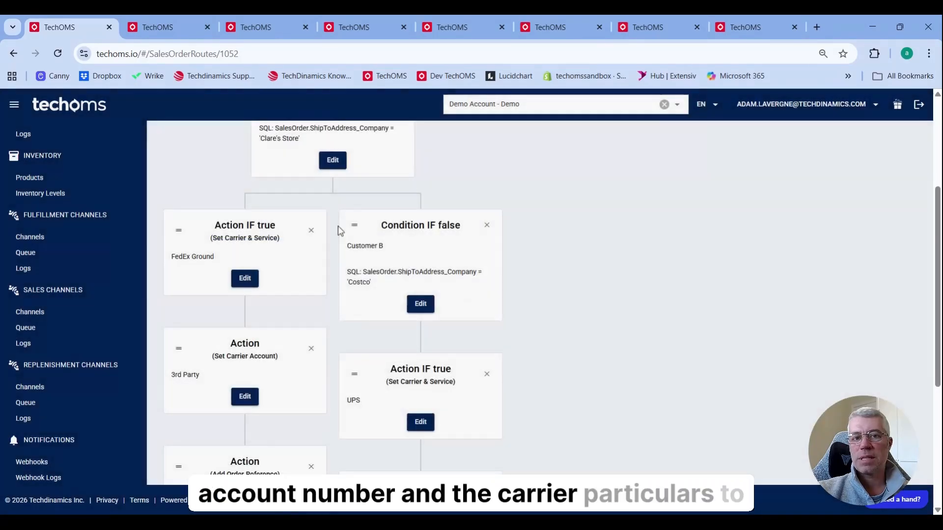
Examine the Order Notes - A order reference action and review the rule's company conditions and carrier action branches
{"action": "scroll", "coordinate": [278, 225], "scroll_direction": "down", "scroll_amount": 2}
{"action": "scroll", "coordinate": [268, 341], "scroll_direction": "down", "scroll_amount": 1}
{"action": "left_click", "coordinate": [254, 398]}
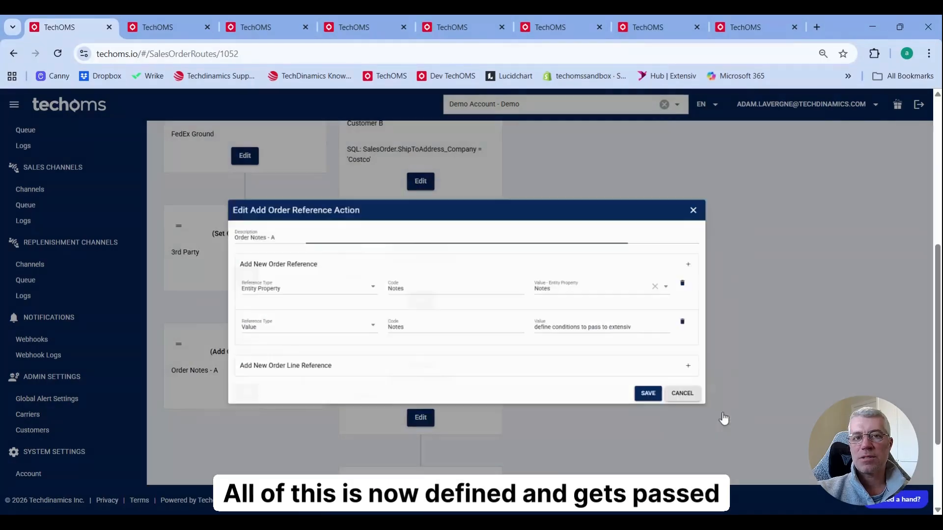
{"action": "left_click", "coordinate": [723, 415]}
{"action": "scroll", "coordinate": [232, 274], "scroll_direction": "up", "scroll_amount": 5}
{"action": "scroll", "coordinate": [315, 180], "scroll_direction": "up", "scroll_amount": 3}
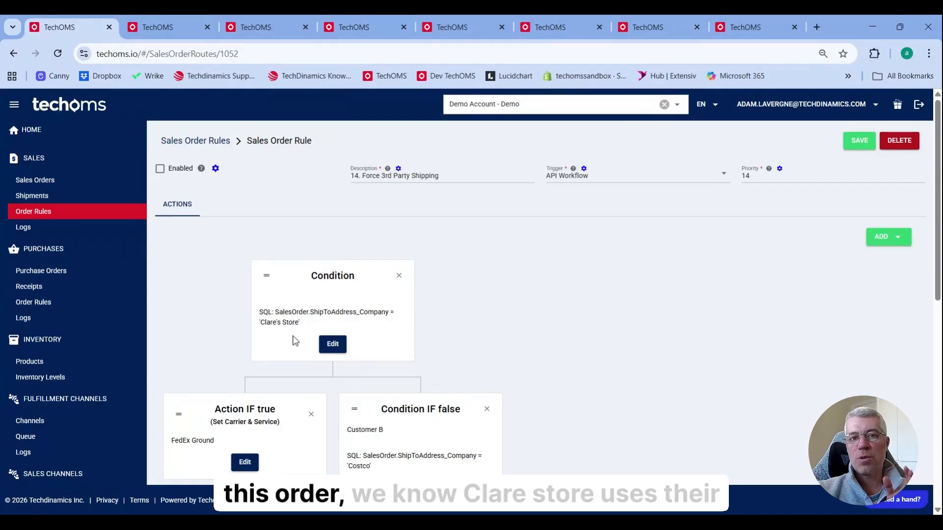
{"action": "scroll", "coordinate": [293, 339], "scroll_direction": "down", "scroll_amount": 5}
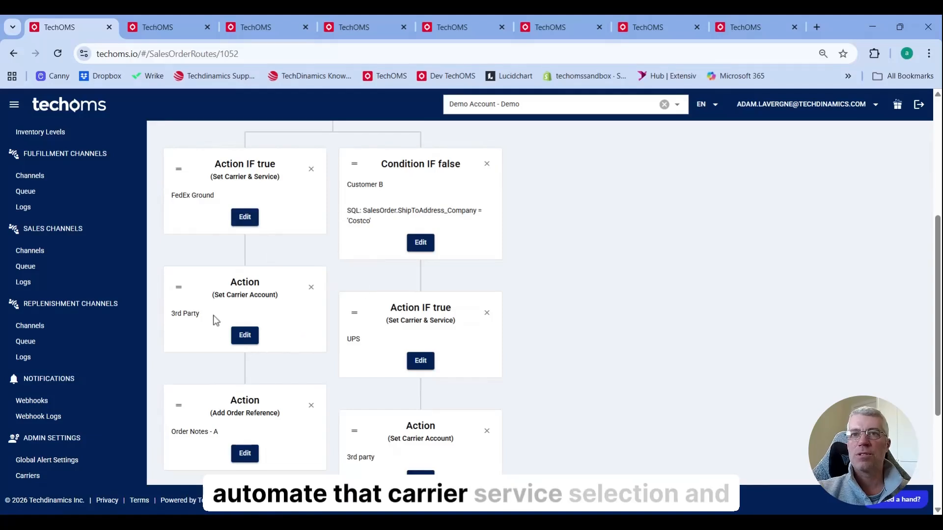
Examine the Customer B condition for Costco and the UPS carrier and service action in its true branch
{"action": "scroll", "coordinate": [703, 345], "scroll_direction": "up", "scroll_amount": 3}
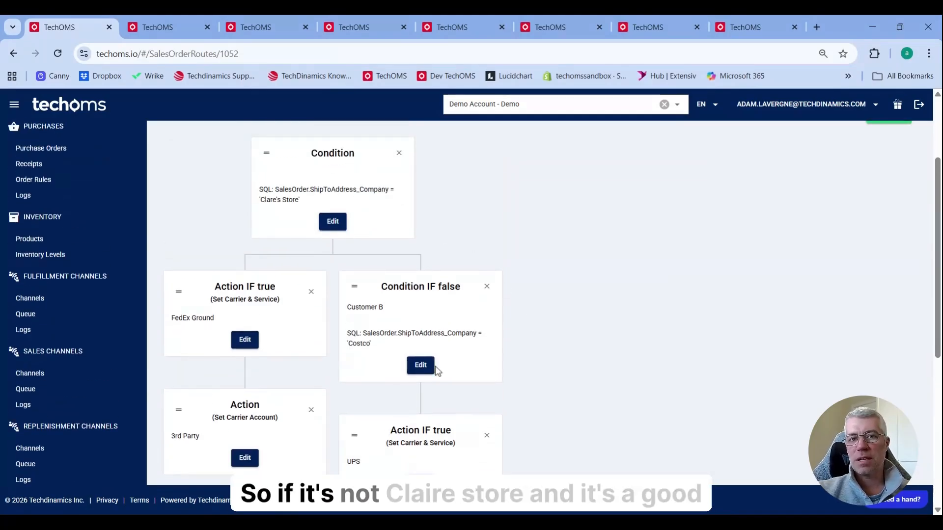
{"action": "left_click", "coordinate": [420, 365]}
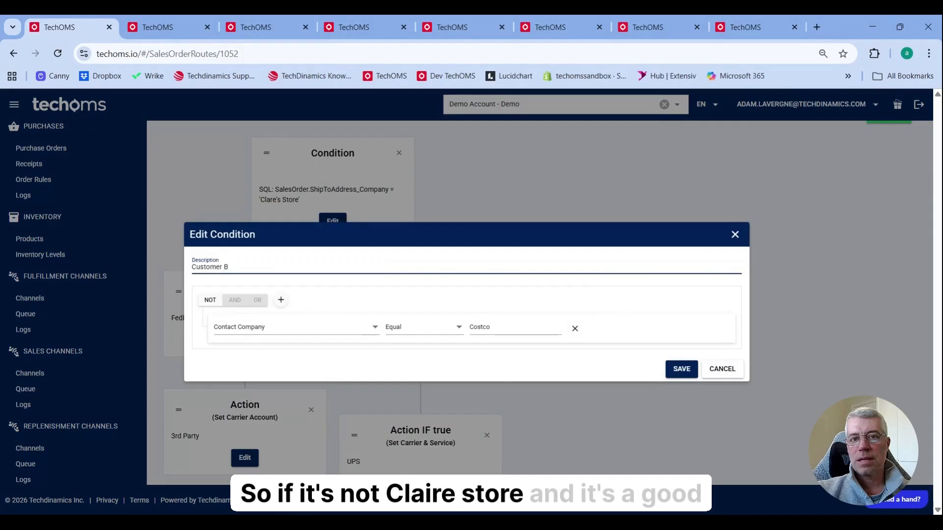
{"action": "left_click", "coordinate": [722, 370]}
{"action": "scroll", "coordinate": [709, 328], "scroll_direction": "down", "scroll_amount": 4}
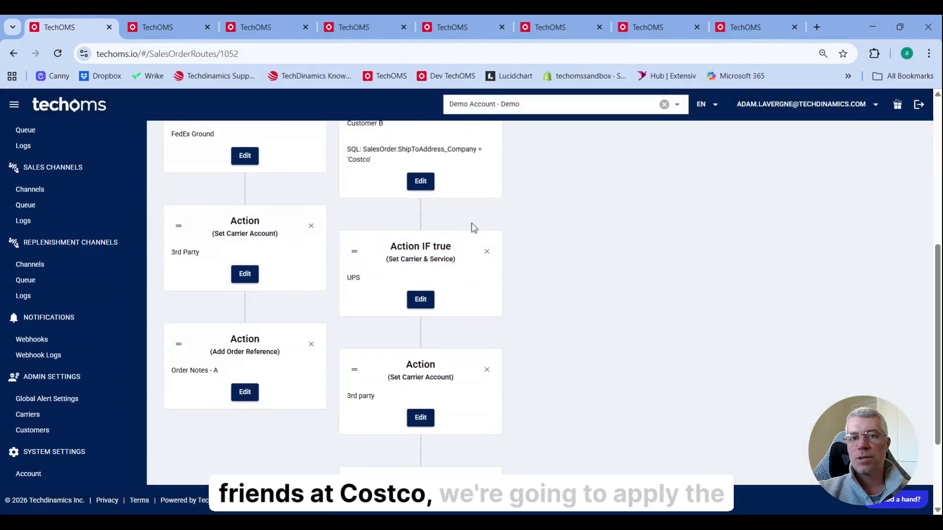
{"action": "left_click", "coordinate": [420, 301]}
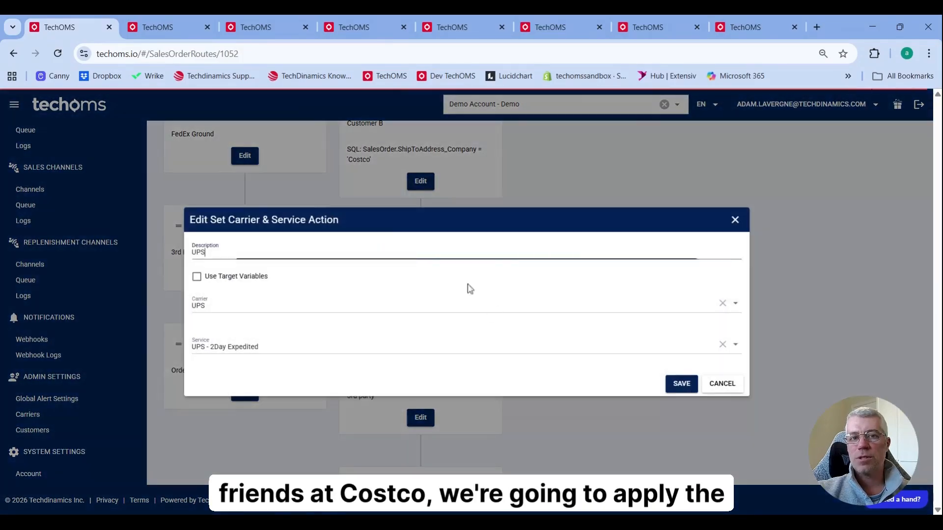
{"action": "left_click", "coordinate": [759, 380]}
Examine the 3rd party carrier account action and the Order Notes - B order reference action in the Costco branch
{"action": "scroll", "coordinate": [500, 311], "scroll_direction": "down", "scroll_amount": 3}
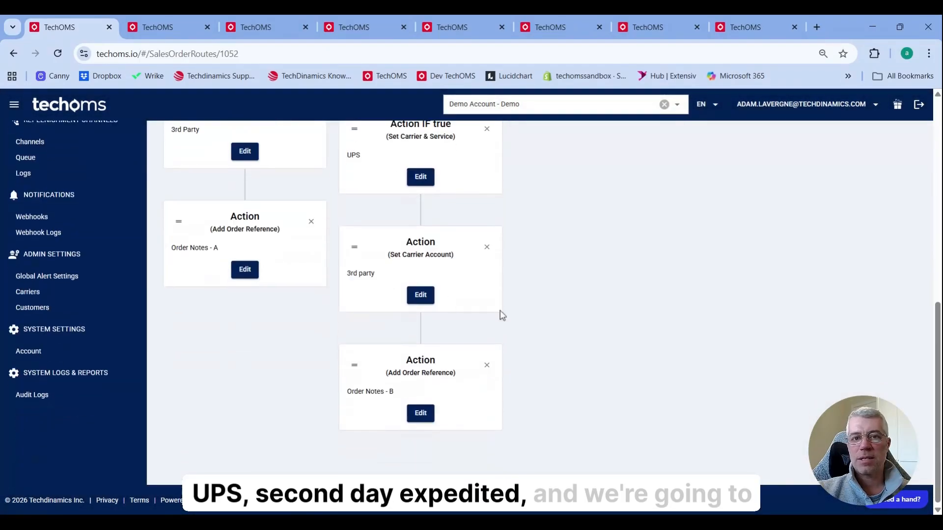
{"action": "left_click", "coordinate": [431, 300]}
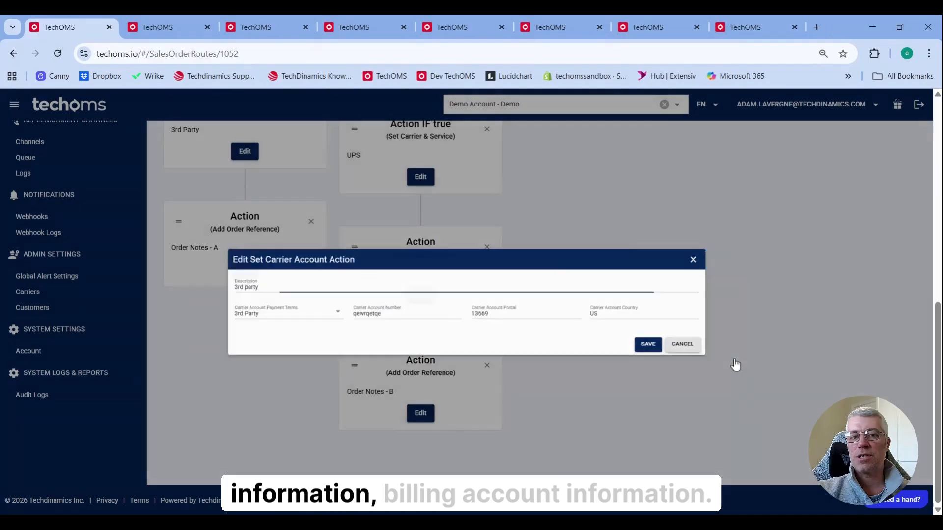
{"action": "left_click", "coordinate": [735, 365]}
{"action": "left_click", "coordinate": [420, 413]}
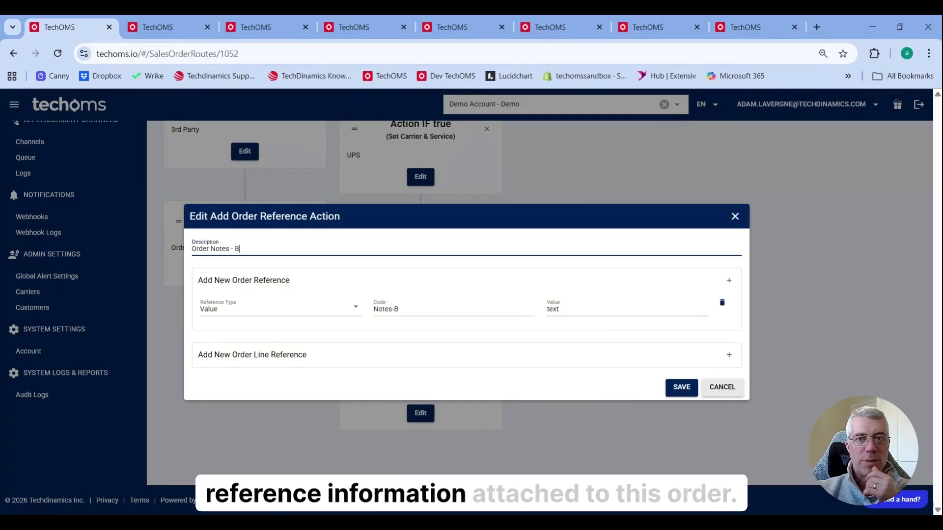
{"action": "left_click", "coordinate": [721, 385]}
{"action": "scroll", "coordinate": [722, 382], "scroll_direction": "up", "scroll_amount": 6}
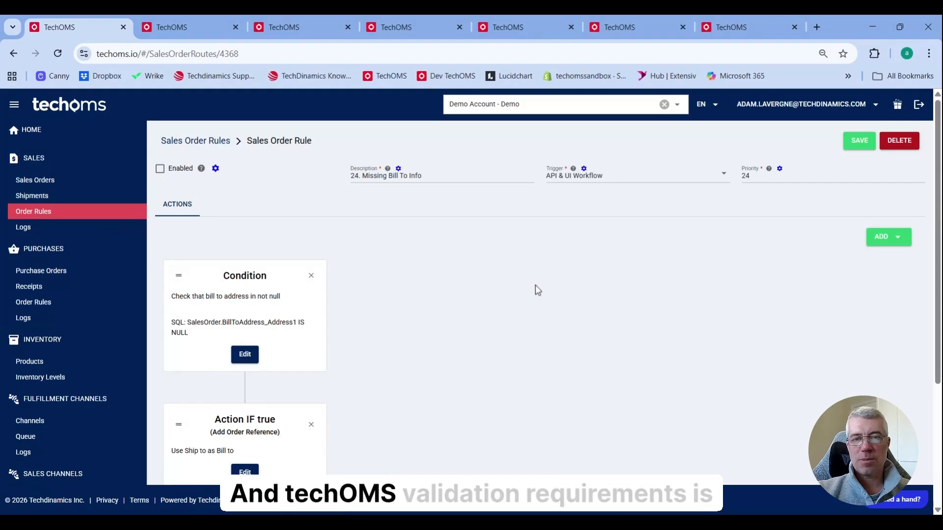
Extend the condition of the Missing Bill To Info rule with an OR condition on the bill-to address City
{"action": "scroll", "coordinate": [538, 290], "scroll_direction": "down", "scroll_amount": 1}
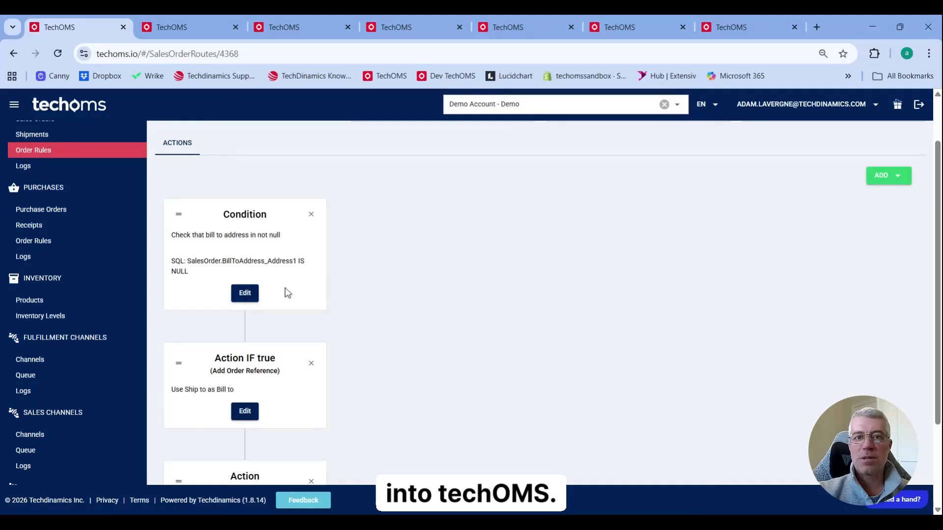
{"action": "left_click", "coordinate": [245, 293]}
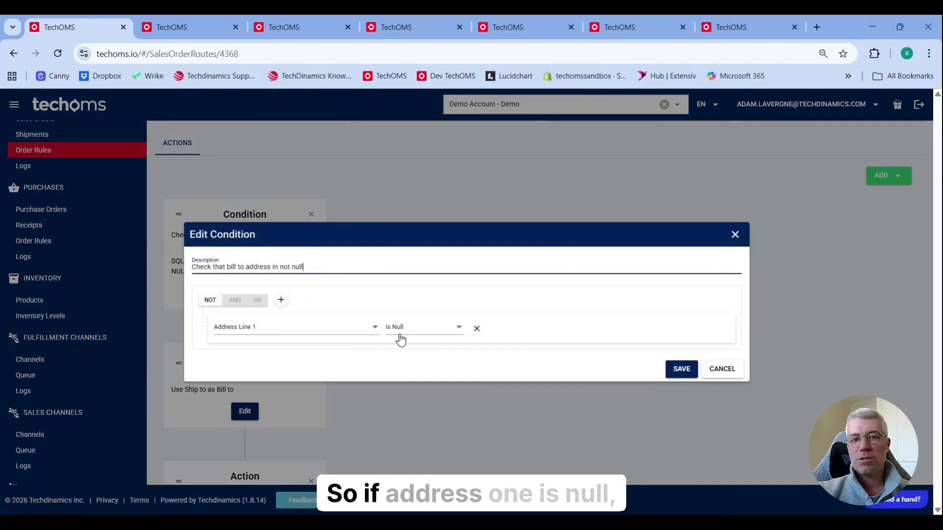
{"action": "left_click", "coordinate": [281, 300]}
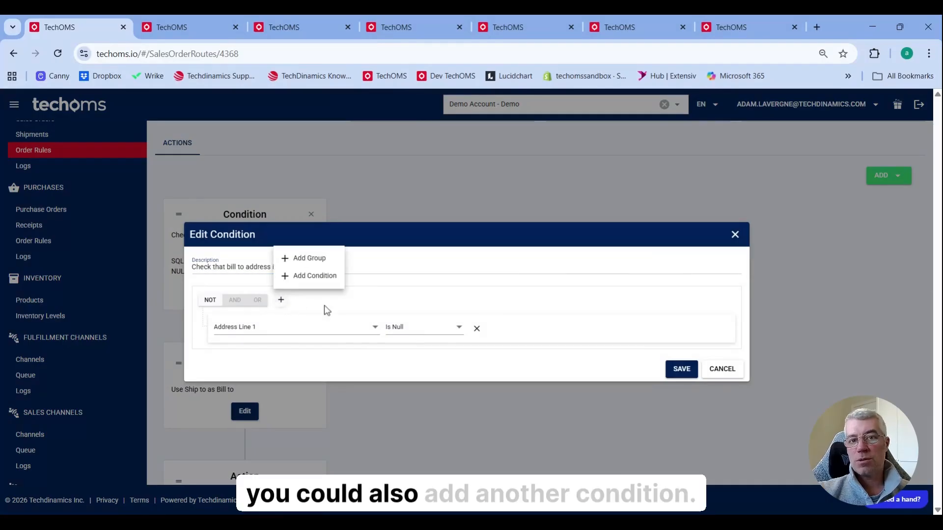
{"action": "left_click", "coordinate": [324, 275]}
{"action": "left_click", "coordinate": [257, 286]}
{"action": "left_click", "coordinate": [334, 347]}
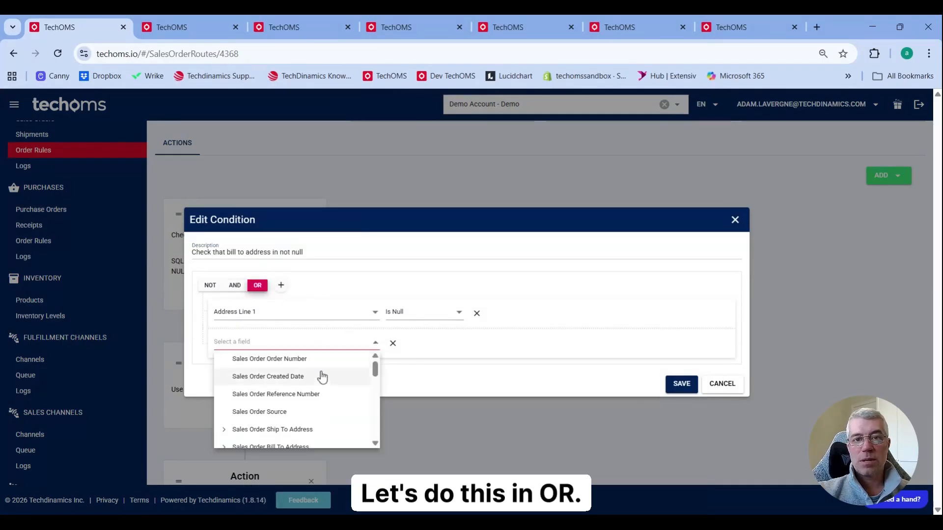
{"action": "scroll", "coordinate": [304, 381], "scroll_direction": "down", "scroll_amount": 1}
{"action": "left_click", "coordinate": [225, 387]}
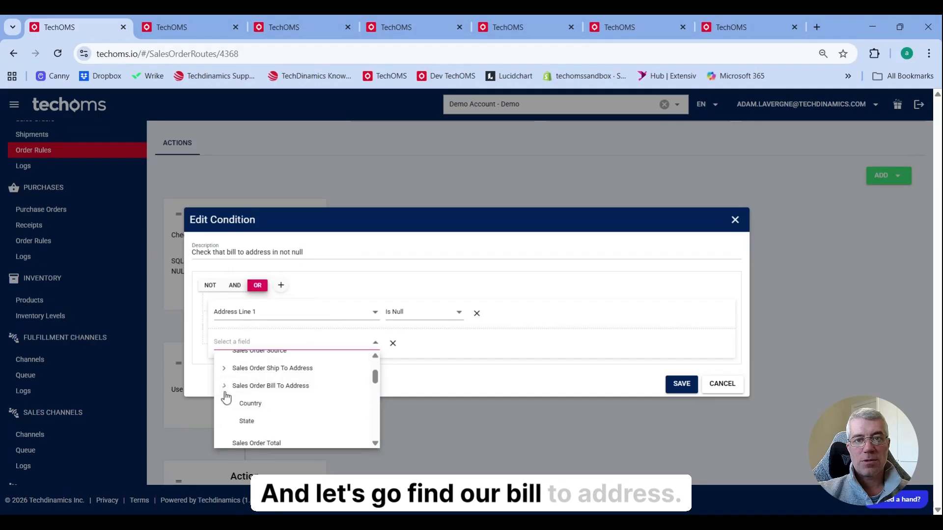
{"action": "scroll", "coordinate": [299, 405], "scroll_direction": "down", "scroll_amount": 1}
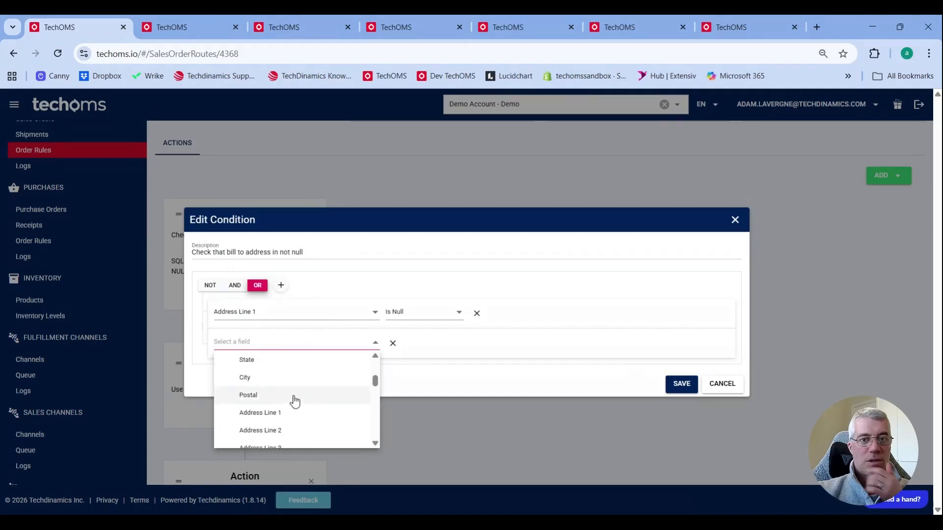
{"action": "left_click", "coordinate": [271, 378]}
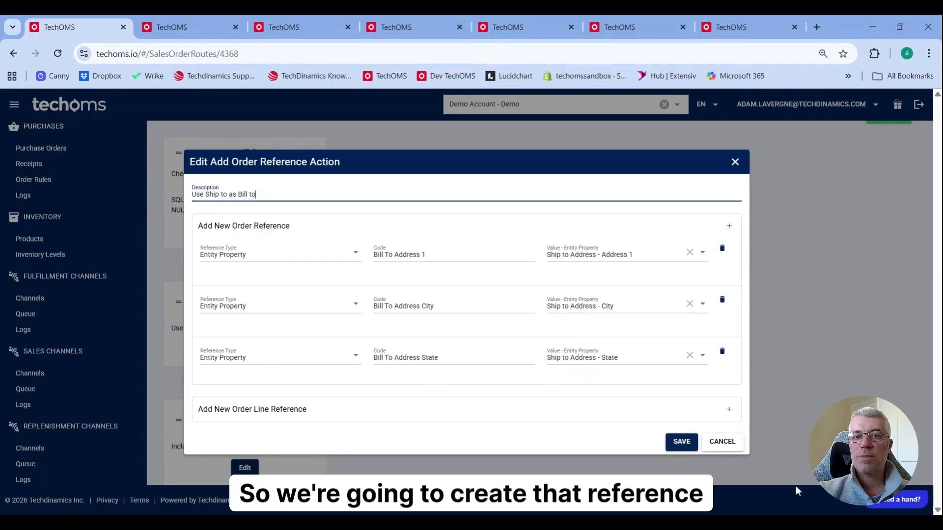
Save the Use Ship to as Bill to action and examine the message details of the Raise Exception action
{"action": "left_click", "coordinate": [681, 441]}
{"action": "scroll", "coordinate": [538, 326], "scroll_direction": "down", "scroll_amount": 2}
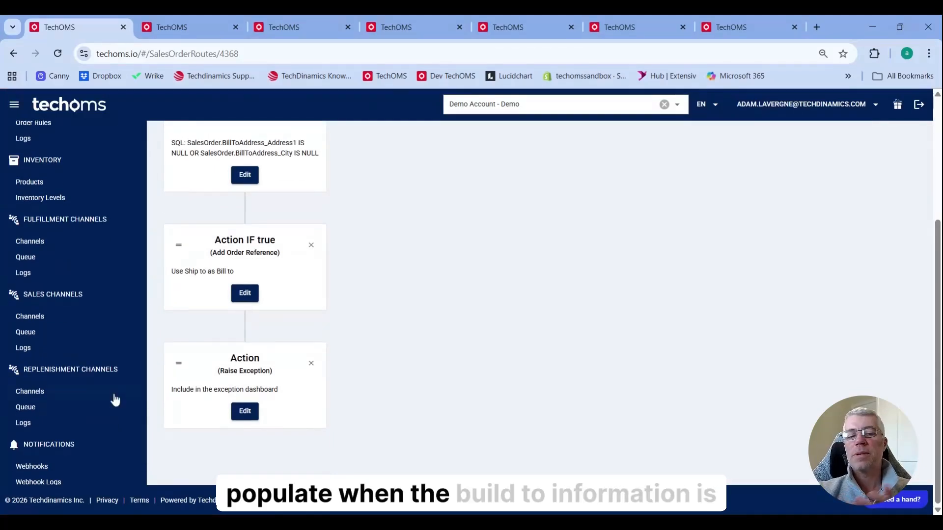
{"action": "left_click", "coordinate": [245, 411]}
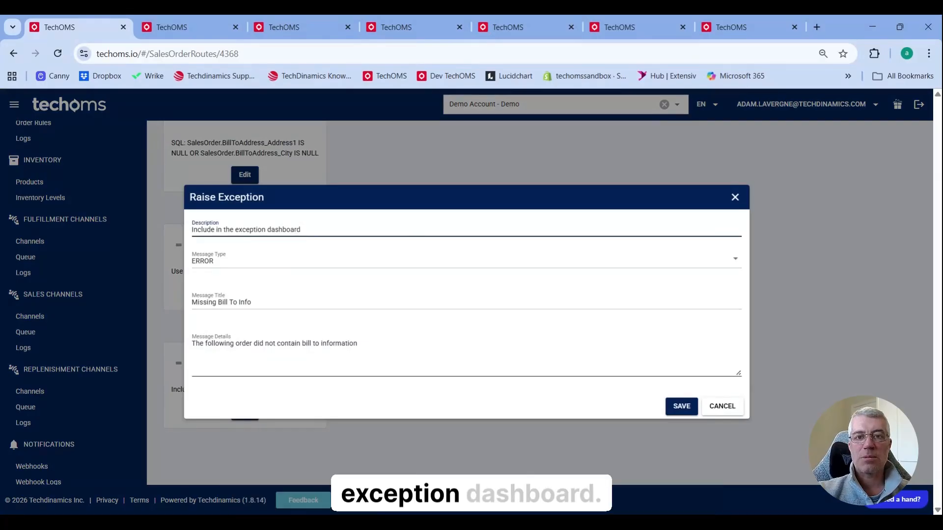
{"action": "left_click_drag", "start_coordinate": [213, 343], "coordinate": [354, 343]}
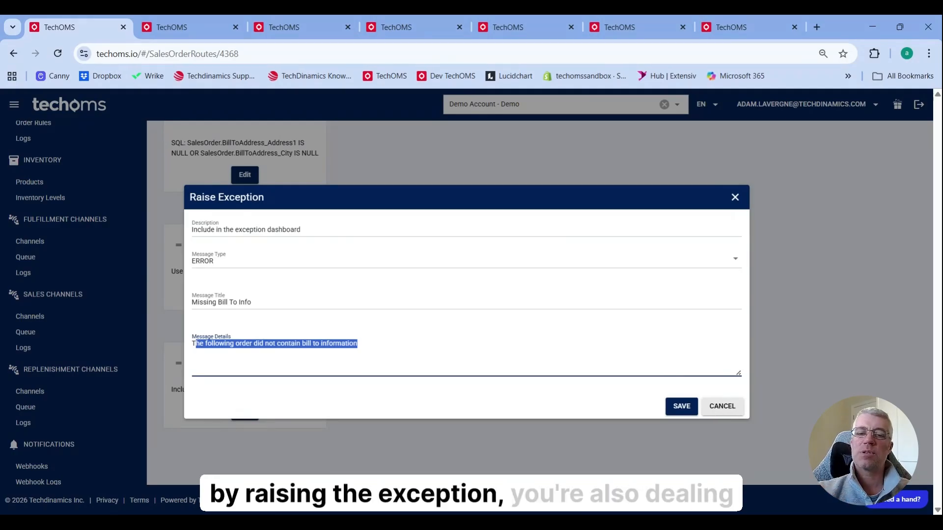
{"action": "left_click", "coordinate": [722, 406]}
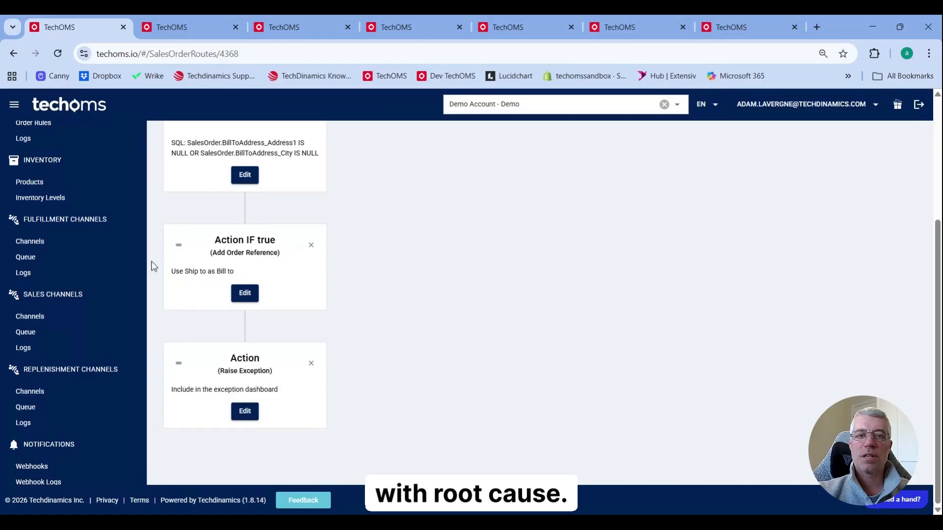
Copy the code Bill To Address 1 from the Use Ship to as Bill to order reference action
{"action": "left_click", "coordinate": [245, 293]}
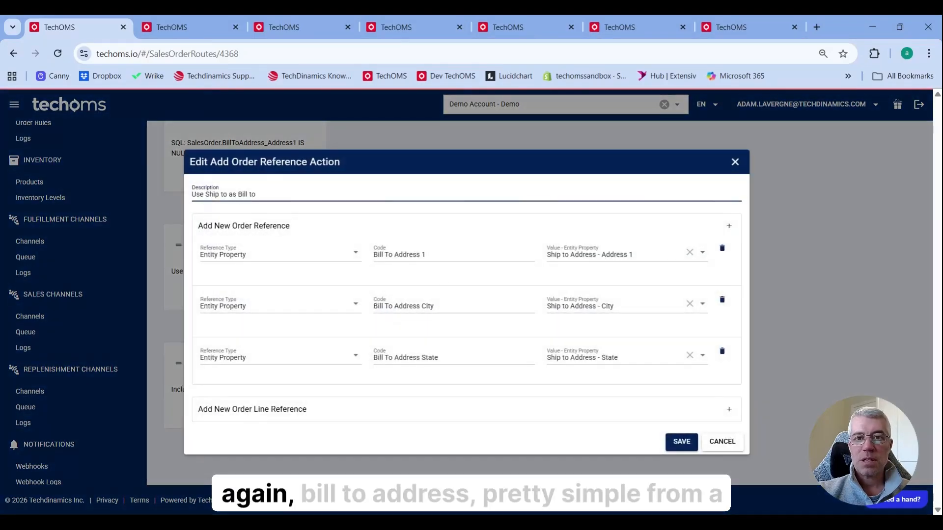
{"action": "left_click_drag", "start_coordinate": [434, 255], "coordinate": [335, 255]}
{"action": "key", "text": "ctrl+c"}
{"action": "left_click", "coordinate": [721, 442]}
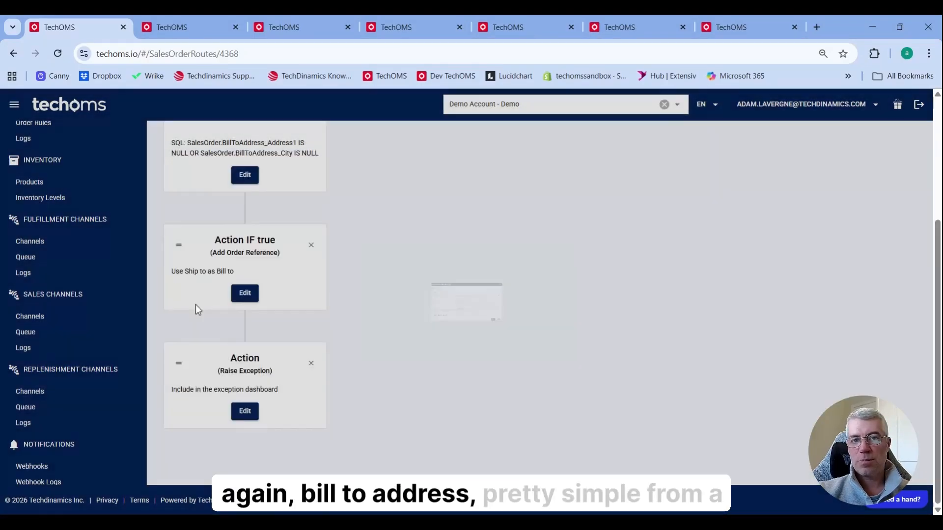
Open the reference mappings of the Extensiv fulfillment channel
{"action": "left_click", "coordinate": [29, 242]}
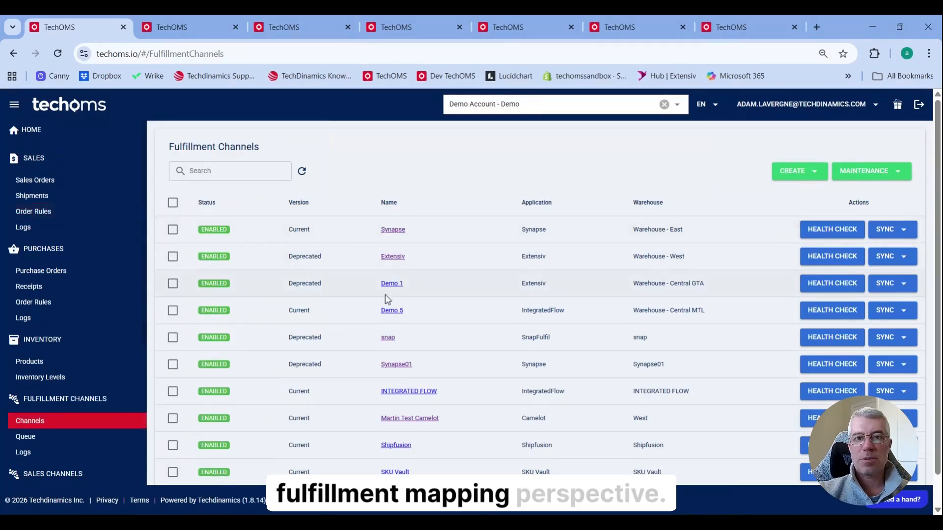
{"action": "left_click", "coordinate": [388, 338]}
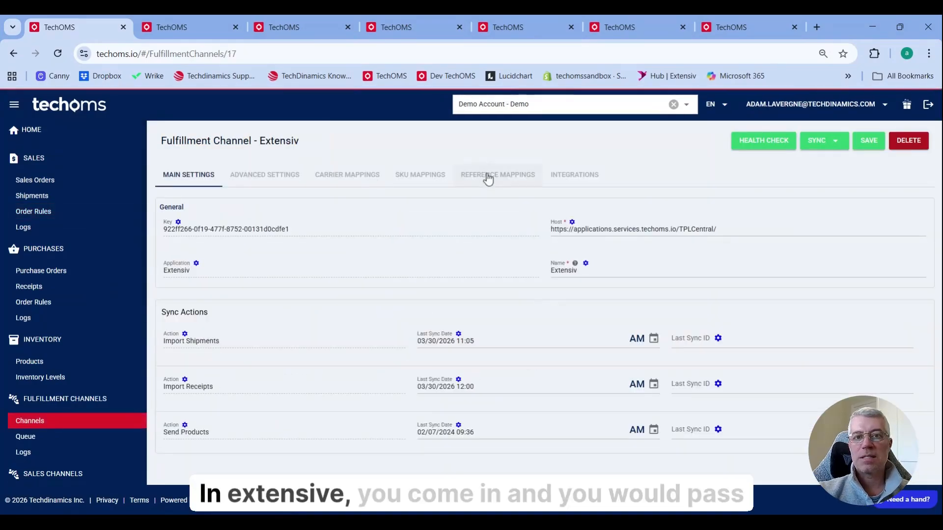
{"action": "left_click", "coordinate": [489, 176]}
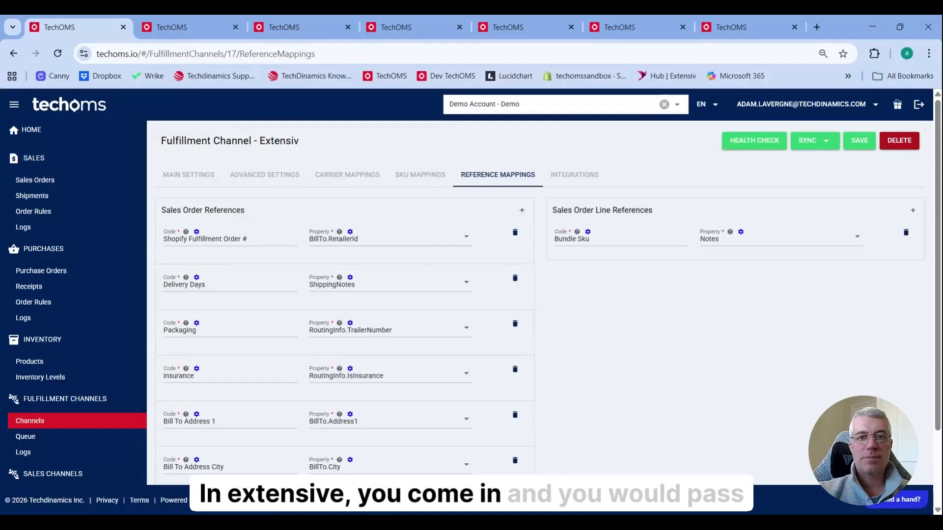
Replace the first sales order reference's code with Bill To Address 1 and choose a BillTo property for it
{"action": "left_click_drag", "start_coordinate": [265, 240], "coordinate": [125, 245]}
{"action": "key", "text": "ctrl+v"}
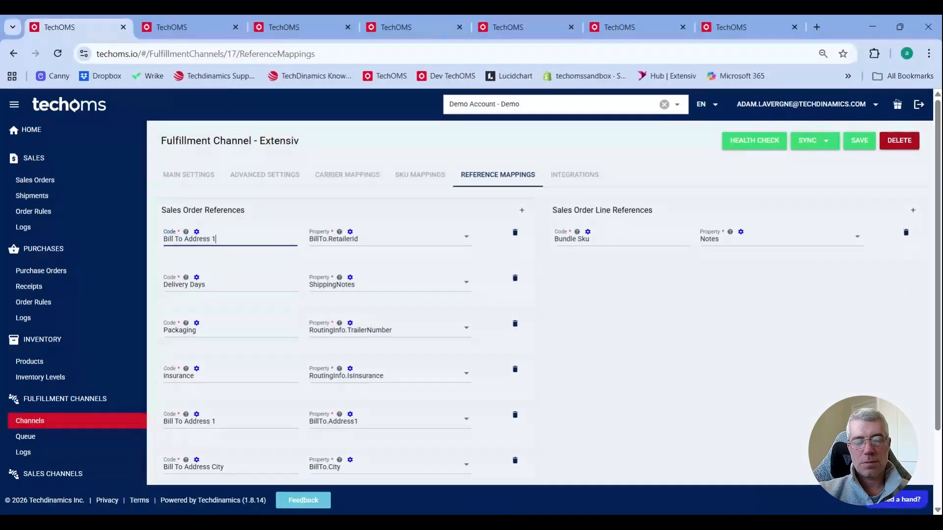
{"action": "left_click", "coordinate": [465, 245]}
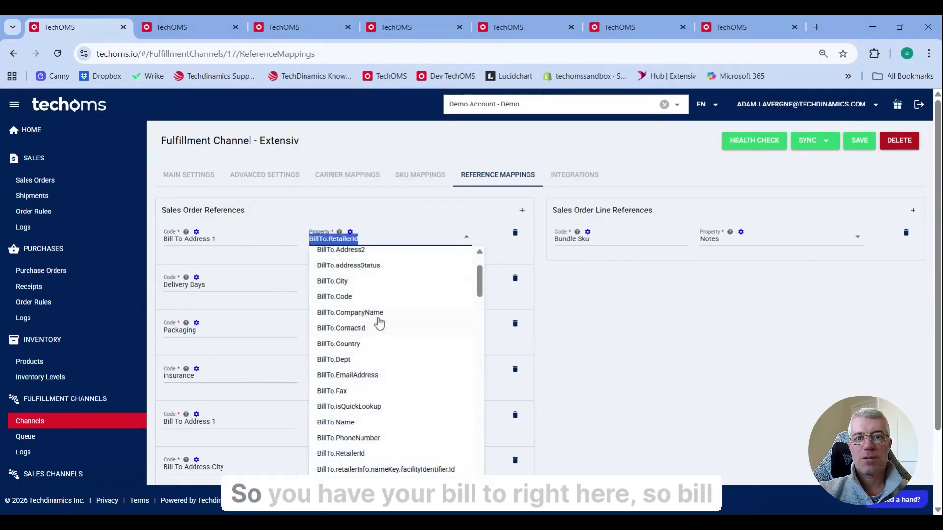
{"action": "scroll", "coordinate": [347, 301], "scroll_direction": "up", "scroll_amount": 2}
{"action": "left_click", "coordinate": [348, 297]}
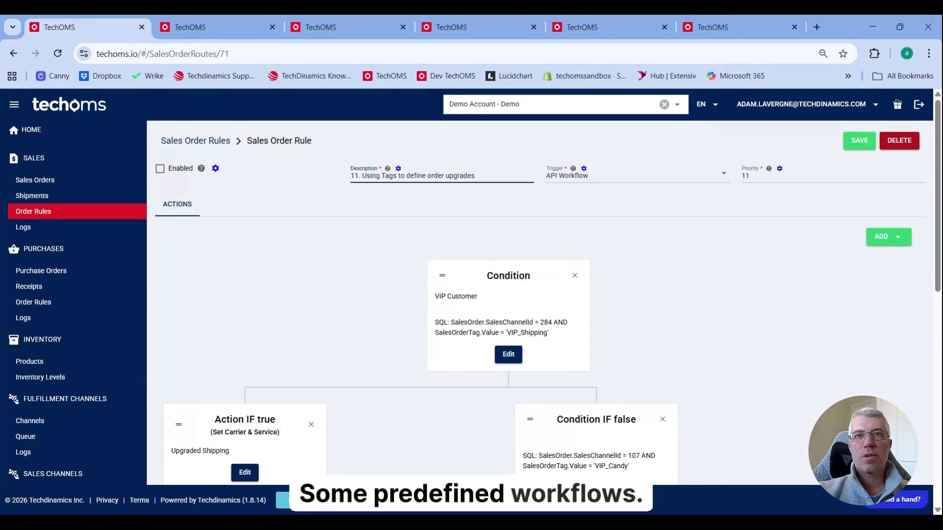
Examine the VIP Customer condition and the Upgraded Shipping action of the Using Tags to define order upgrades rule
{"action": "scroll", "coordinate": [809, 301], "scroll_direction": "down", "scroll_amount": 3}
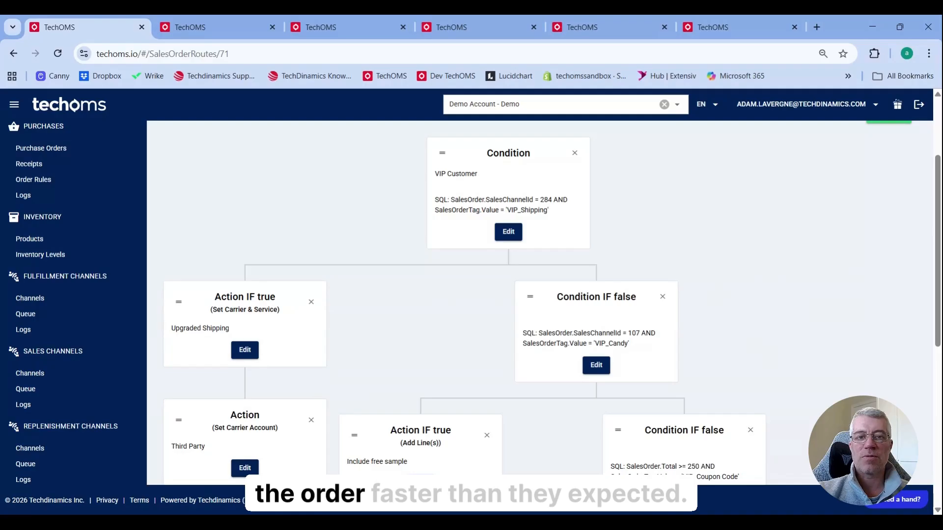
{"action": "scroll", "coordinate": [860, 304], "scroll_direction": "down", "scroll_amount": 1}
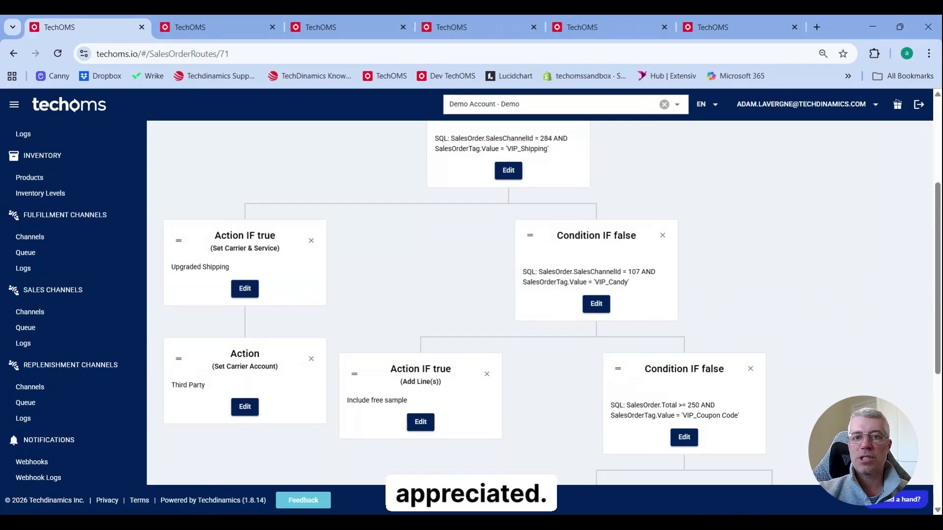
{"action": "scroll", "coordinate": [544, 219], "scroll_direction": "up", "scroll_amount": 1}
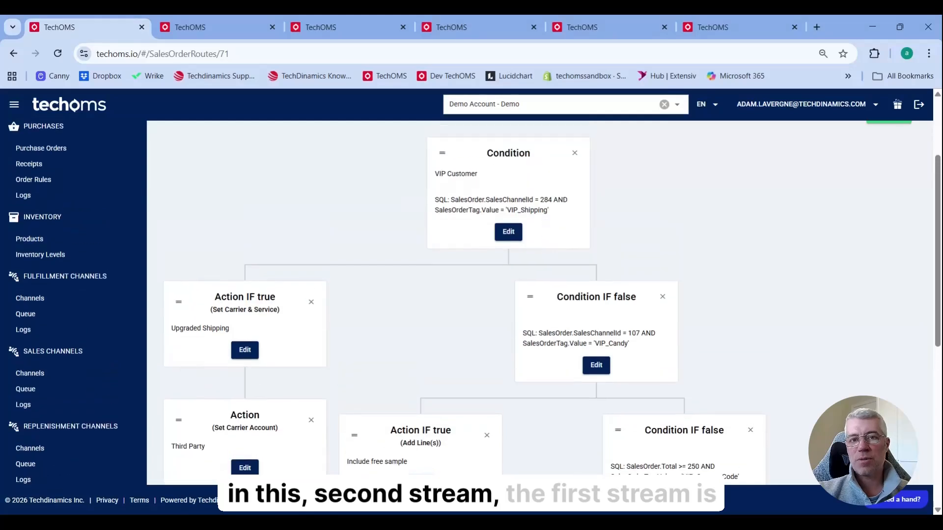
{"action": "left_click", "coordinate": [509, 229]}
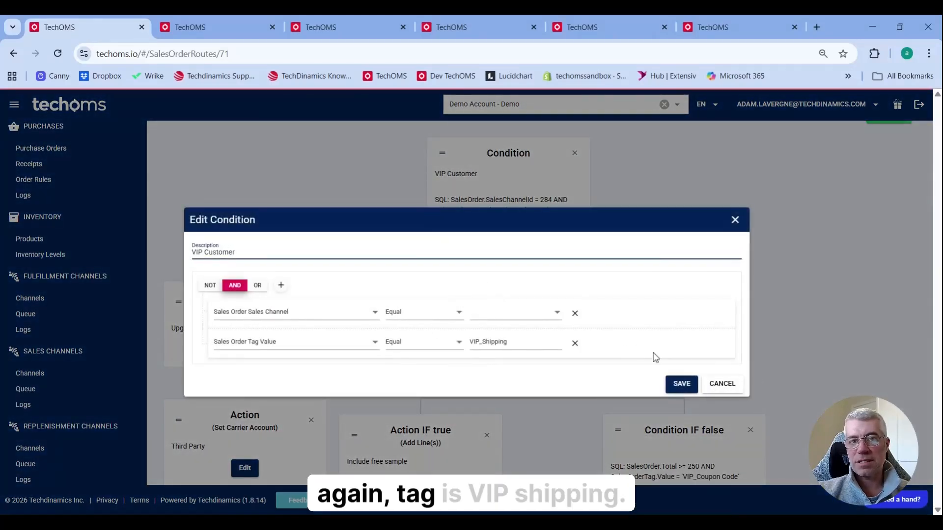
{"action": "left_click", "coordinate": [722, 384]}
{"action": "left_click", "coordinate": [245, 349]}
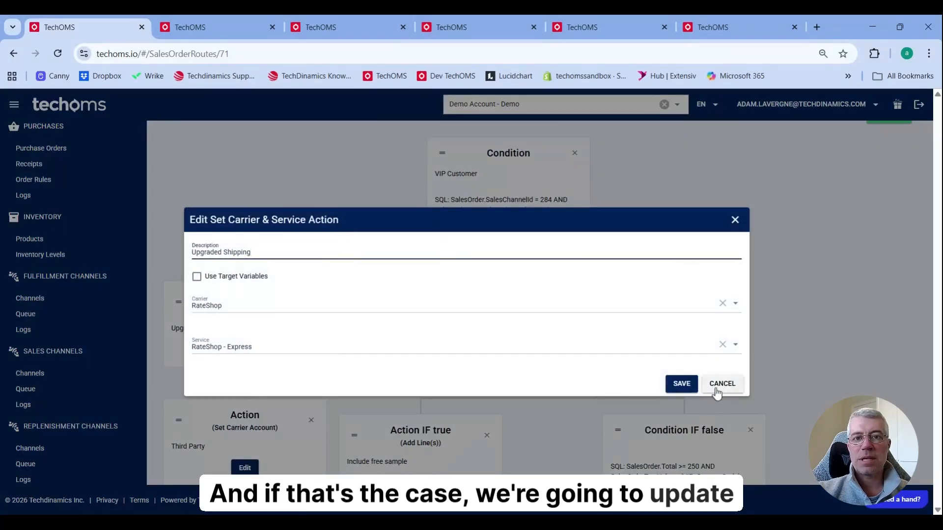
{"action": "left_click", "coordinate": [719, 386]}
Examine the Third Party carrier account action below the Upgraded Shipping action
{"action": "scroll", "coordinate": [243, 295], "scroll_direction": "down", "scroll_amount": 3}
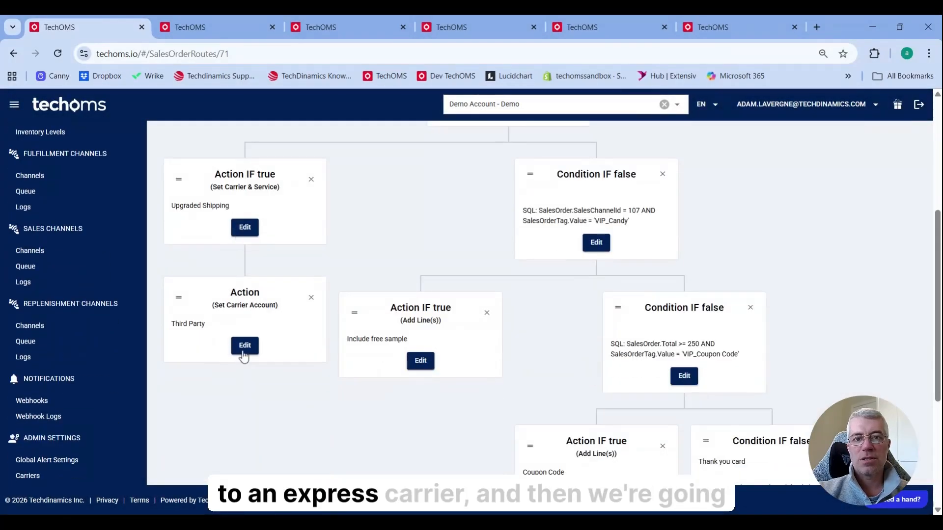
{"action": "left_click", "coordinate": [245, 346]}
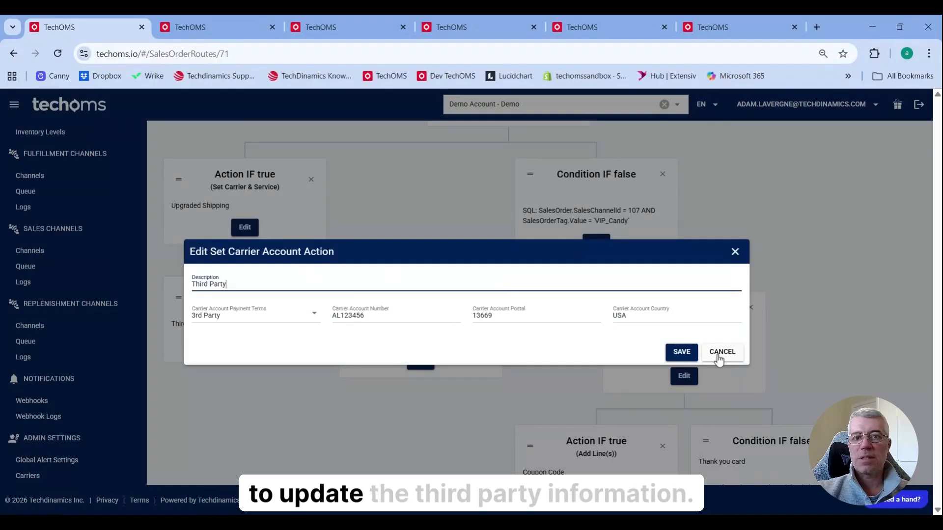
{"action": "left_click", "coordinate": [720, 358]}
Examine the VIP_Candy condition for the Faire sales channel and its Include free sample action
{"action": "left_click", "coordinate": [597, 244]}
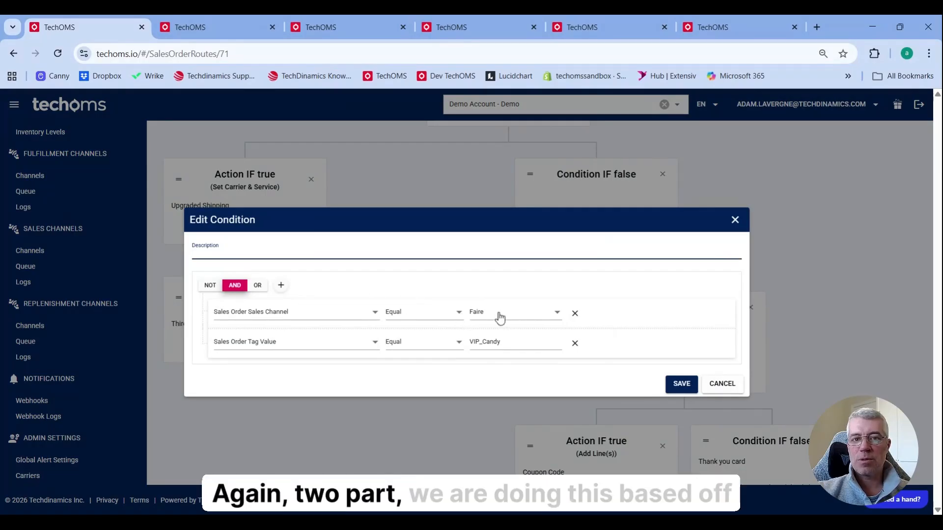
{"action": "left_click", "coordinate": [722, 383]}
{"action": "left_click", "coordinate": [421, 363]}
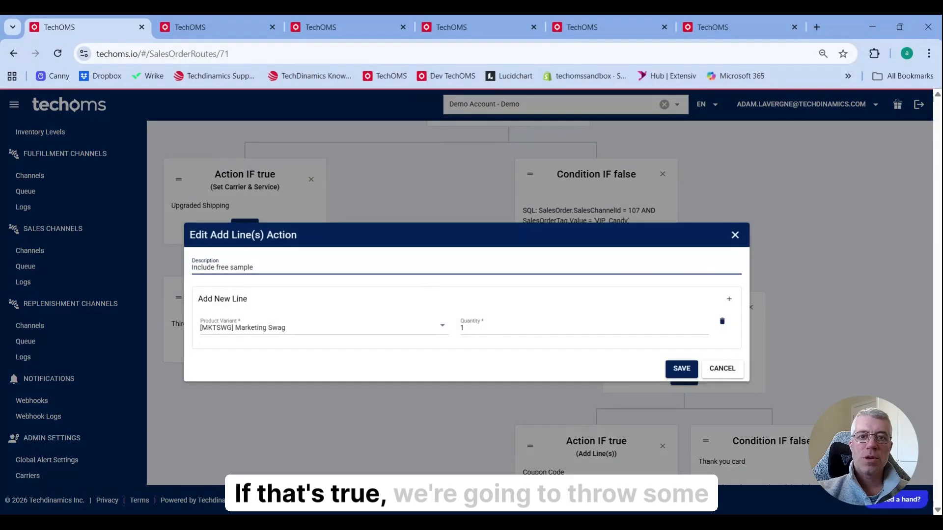
{"action": "left_click", "coordinate": [735, 379]}
Examine the VIP_Coupon Code condition that precedes the Coupon Code action
{"action": "scroll", "coordinate": [928, 306], "scroll_direction": "down", "scroll_amount": 1}
{"action": "left_click", "coordinate": [684, 317]}
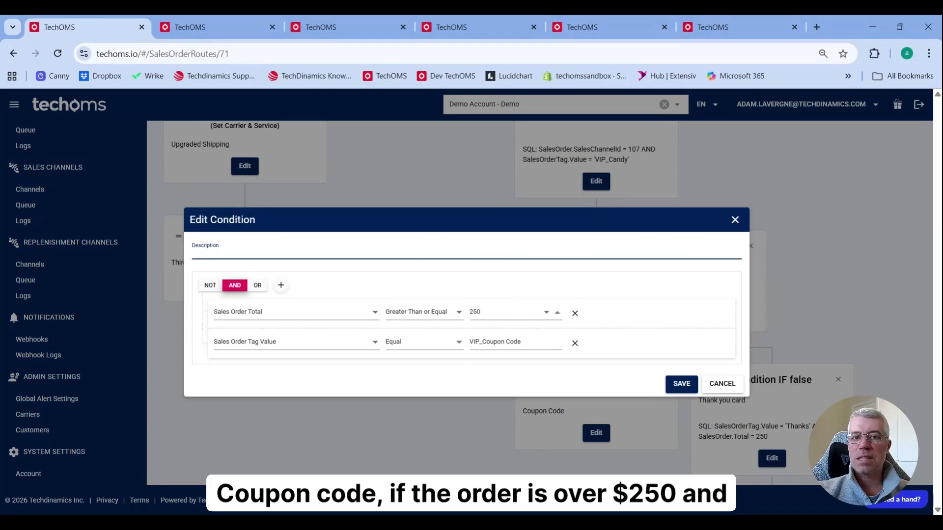
{"action": "left_click", "coordinate": [722, 383]}
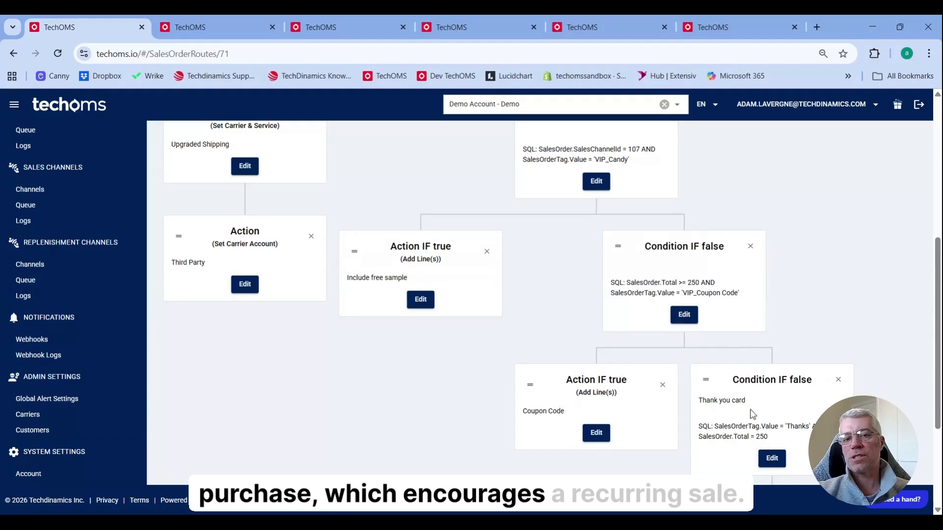
Examine the Thank you card condition and the add-line action that follows it
{"action": "scroll", "coordinate": [827, 315], "scroll_direction": "down", "scroll_amount": 3}
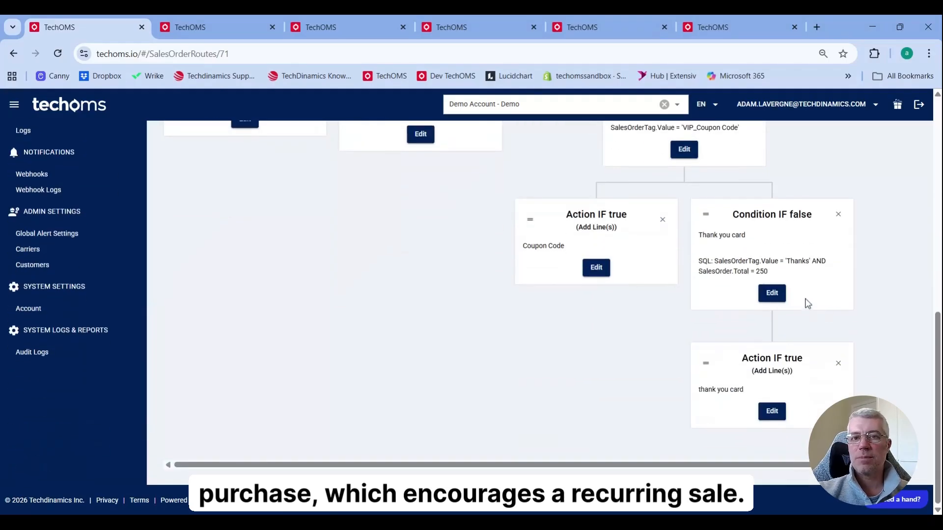
{"action": "left_click", "coordinate": [772, 293]}
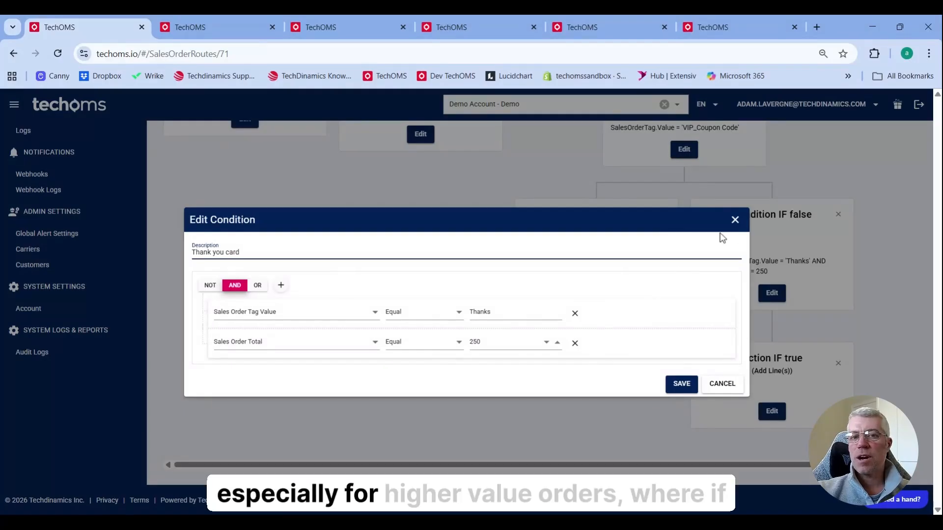
{"action": "left_click", "coordinate": [734, 220]}
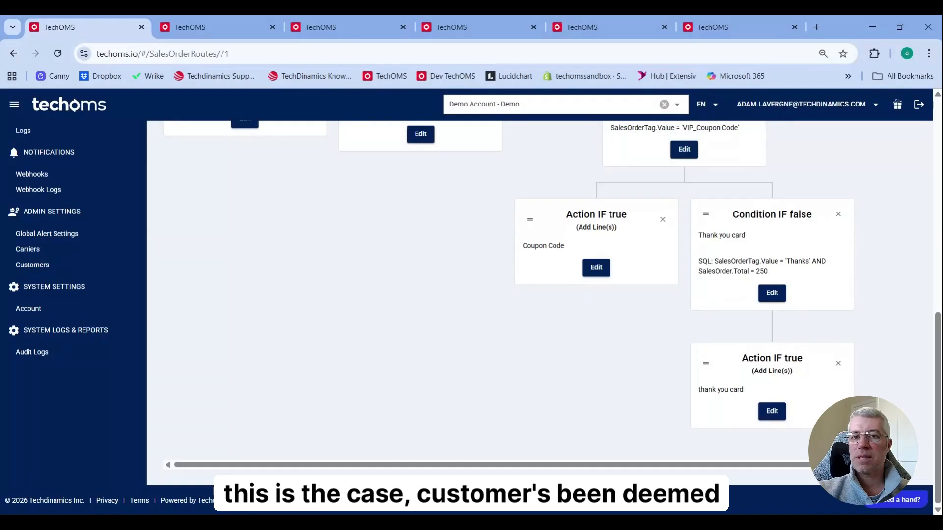
{"action": "left_click", "coordinate": [772, 413]}
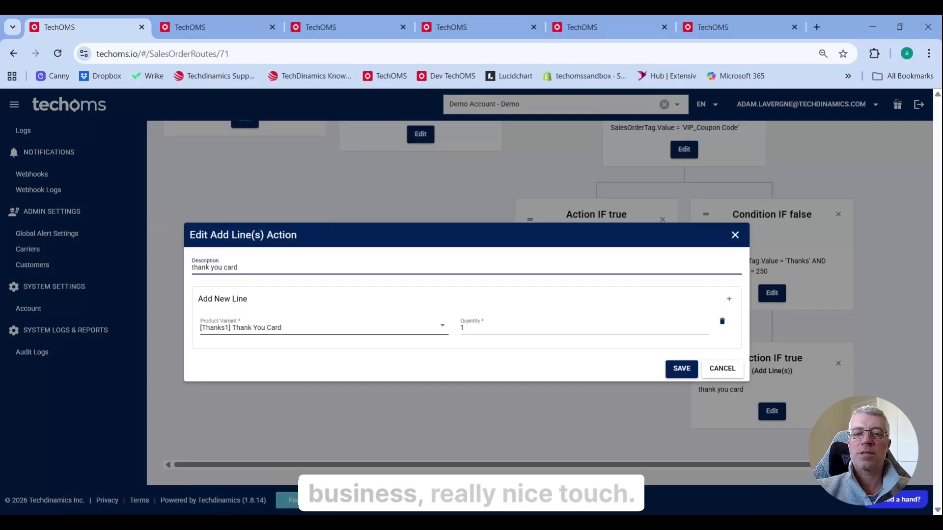
{"action": "left_click", "coordinate": [722, 369]}
{"action": "scroll", "coordinate": [809, 378], "scroll_direction": "up", "scroll_amount": 3}
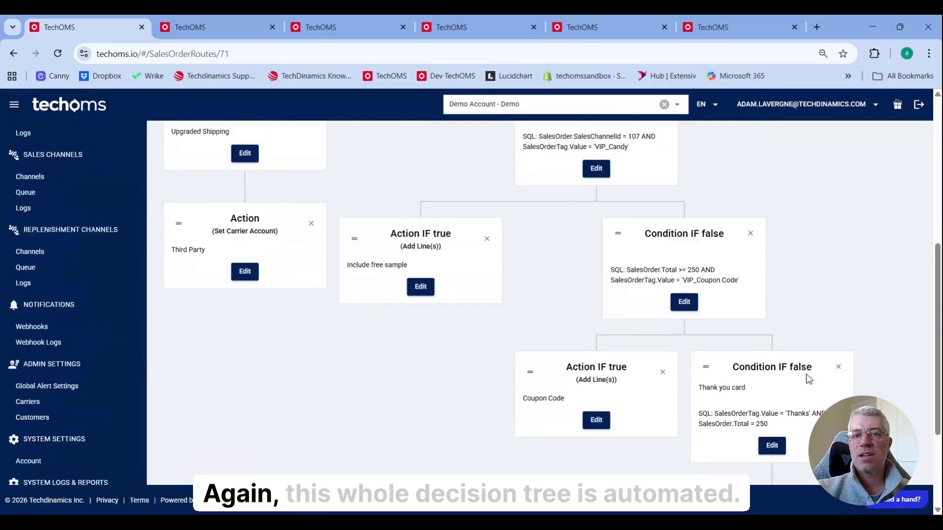
{"action": "scroll", "coordinate": [809, 379], "scroll_direction": "up", "scroll_amount": 4}
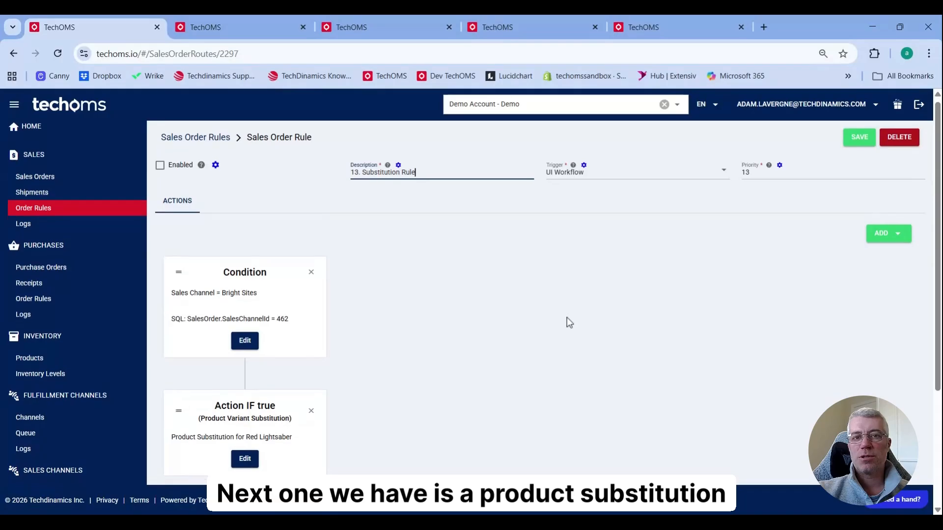
Search the products for "light", open the Lightsaber Red variant of Lightsaber and examine its alternatives
{"action": "scroll", "coordinate": [567, 318], "scroll_direction": "down", "scroll_amount": 2}
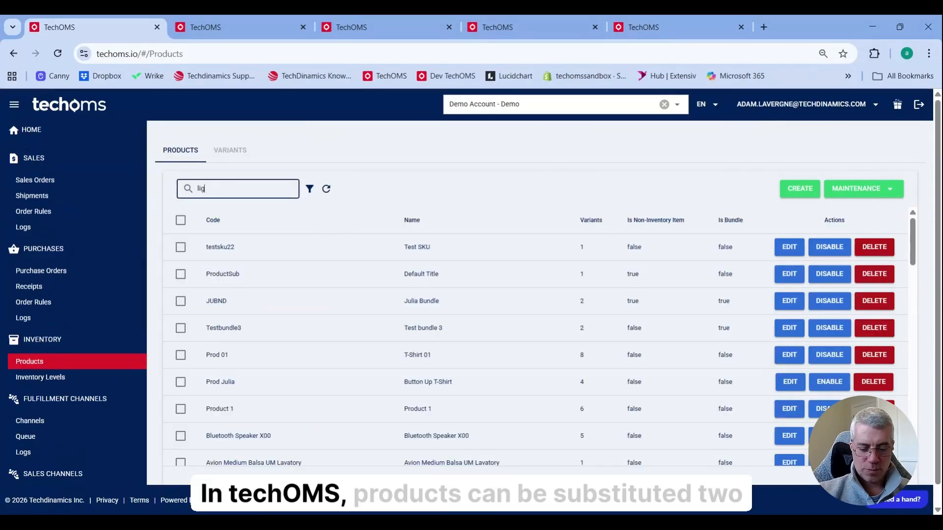
{"action": "type", "text": "ht"}
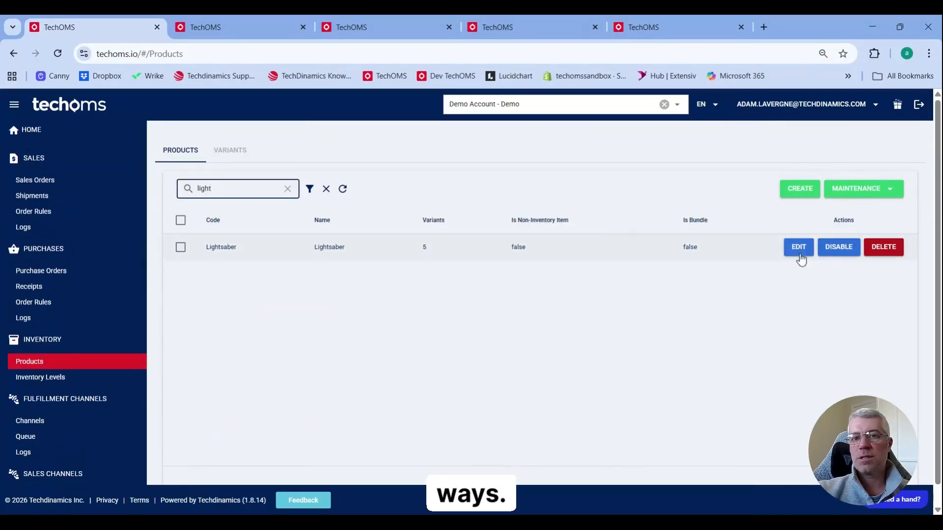
{"action": "left_click", "coordinate": [799, 251]}
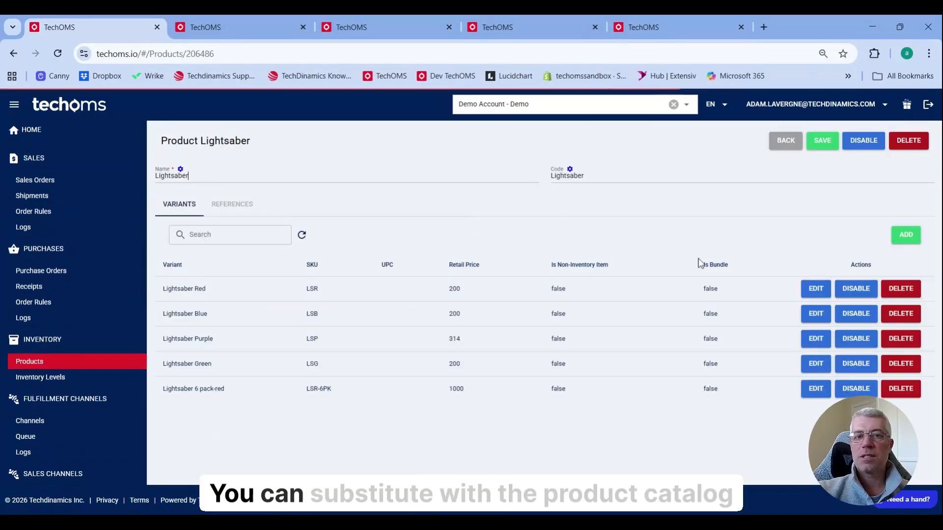
{"action": "left_click", "coordinate": [803, 294]}
{"action": "left_click", "coordinate": [194, 314]}
{"action": "scroll", "coordinate": [260, 329], "scroll_direction": "down", "scroll_amount": 3}
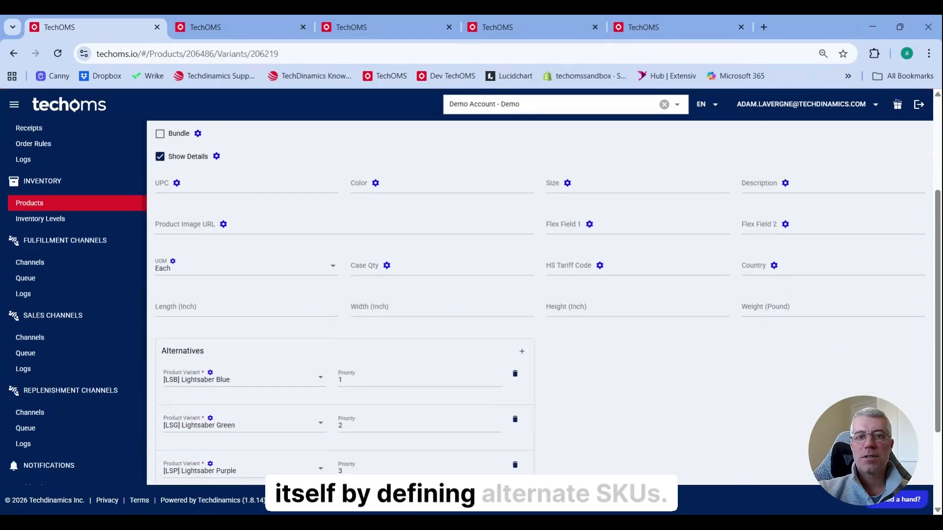
{"action": "scroll", "coordinate": [541, 302], "scroll_direction": "down", "scroll_amount": 3}
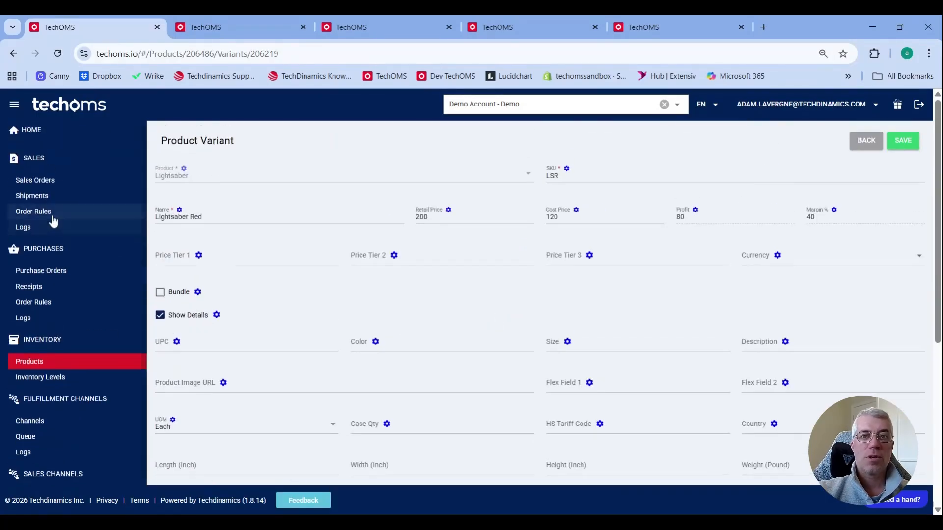
Search the sales order rules for "su" and open 13. Substitution Rule
{"action": "left_click", "coordinate": [49, 212]}
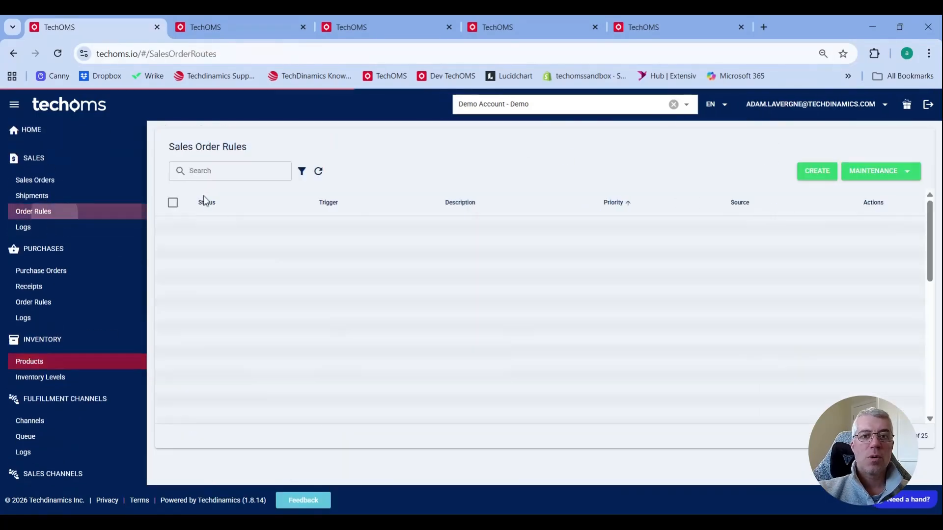
{"action": "type", "text": "su"}
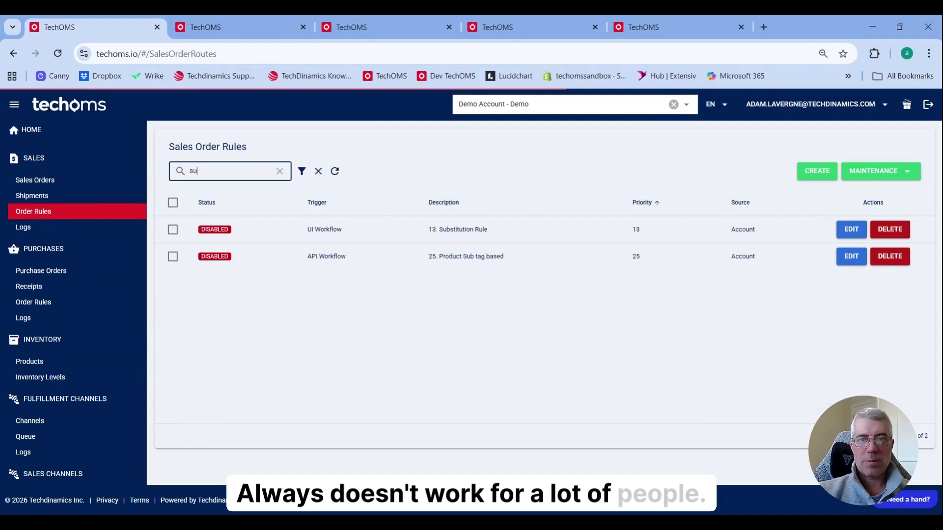
{"action": "left_click", "coordinate": [851, 230]}
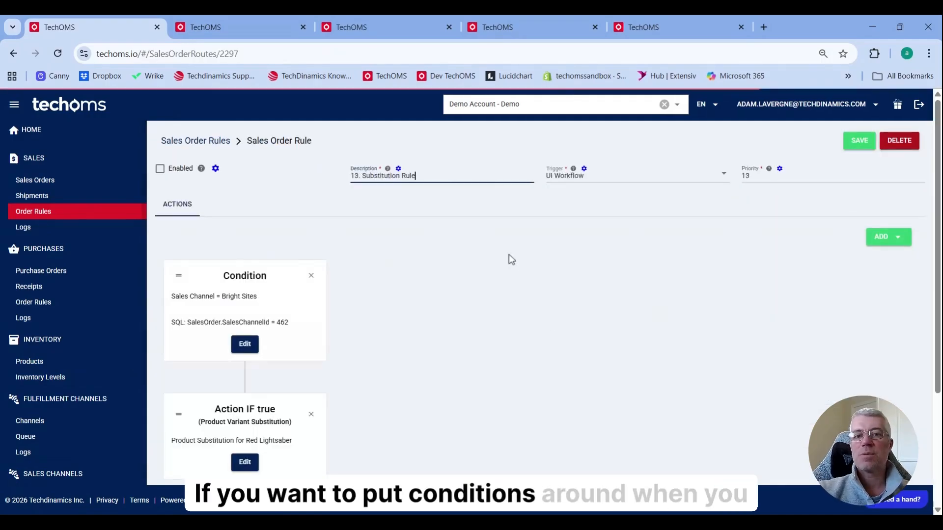
{"action": "scroll", "coordinate": [508, 257], "scroll_direction": "down", "scroll_amount": 2}
{"action": "scroll", "coordinate": [614, 251], "scroll_direction": "up", "scroll_amount": 2}
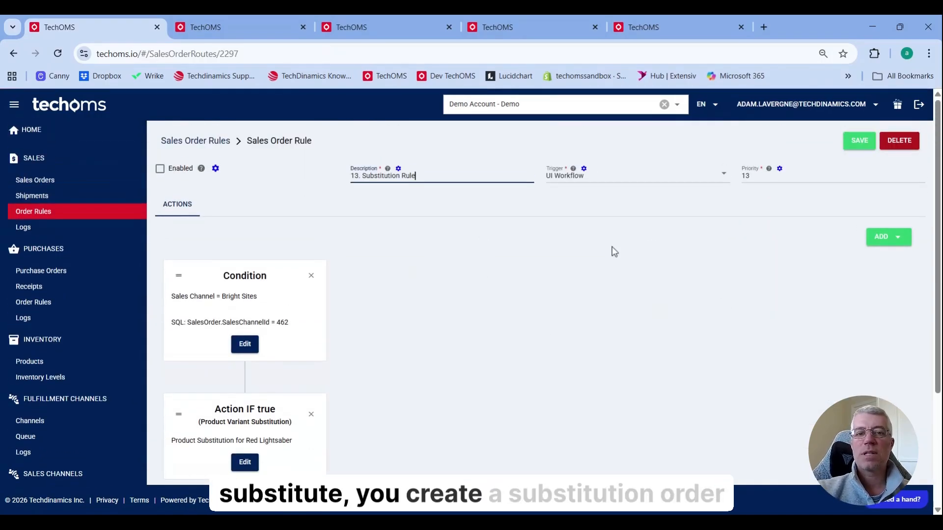
Examine the rule's Bright Sites sales channel condition and its product variant substitutions for the red lightsaber
{"action": "left_click", "coordinate": [244, 343]}
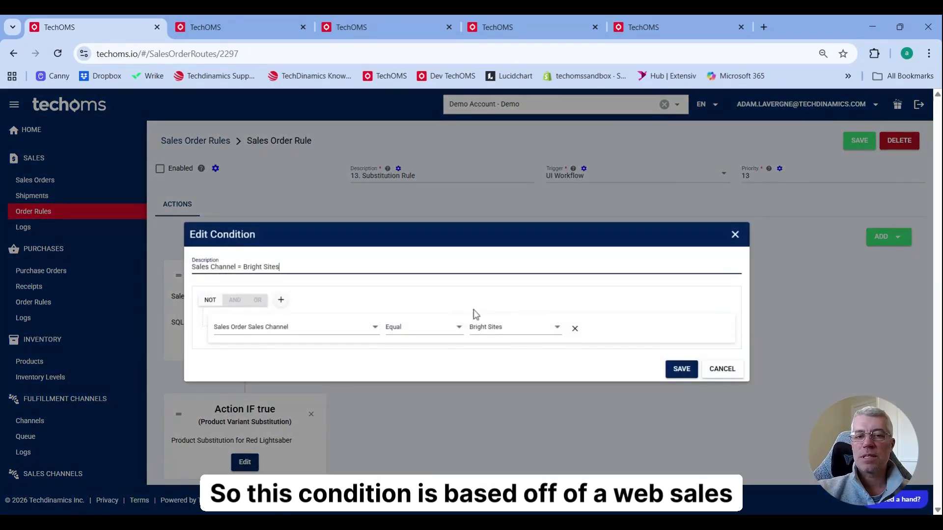
{"action": "left_click", "coordinate": [717, 373]}
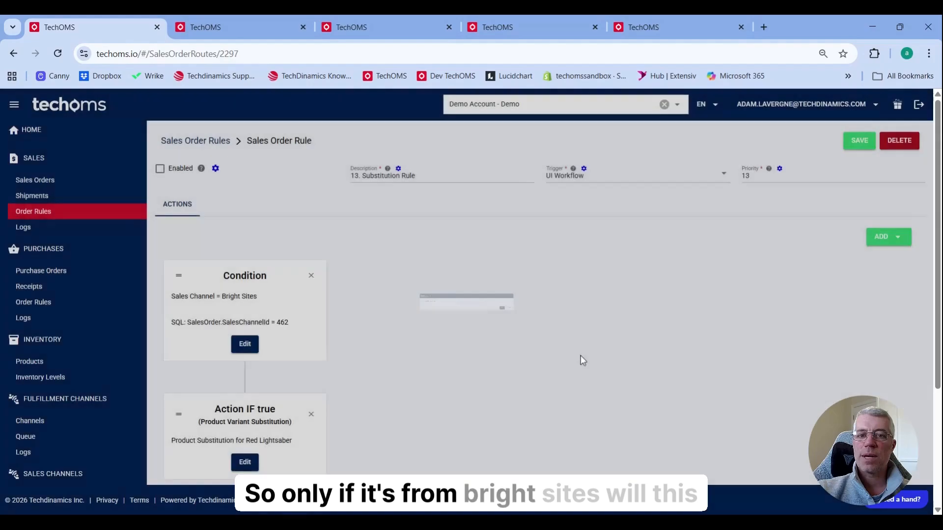
{"action": "scroll", "coordinate": [581, 360], "scroll_direction": "down", "scroll_amount": 3}
{"action": "left_click", "coordinate": [245, 339]}
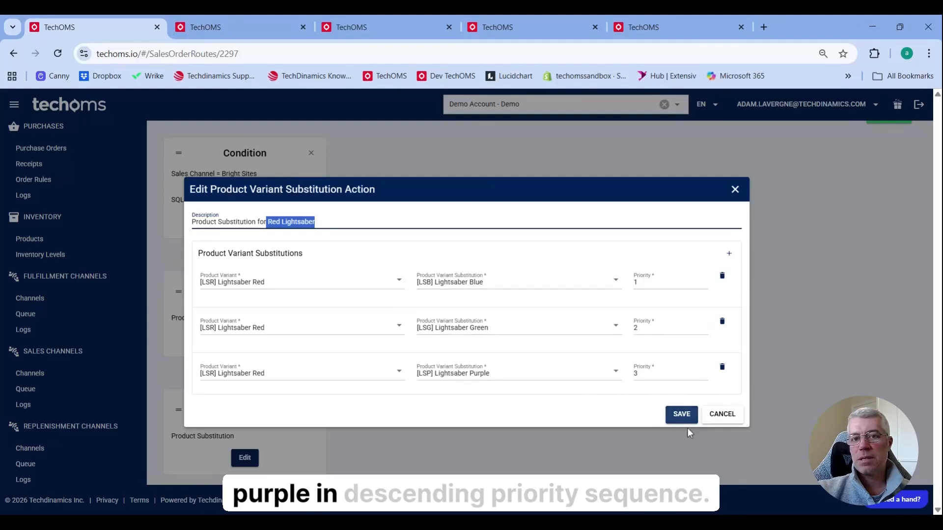
{"action": "left_click", "coordinate": [734, 189]}
Examine the Raise Exception action's settings, highlighting the text of its message details
{"action": "scroll", "coordinate": [353, 382], "scroll_direction": "down", "scroll_amount": 2}
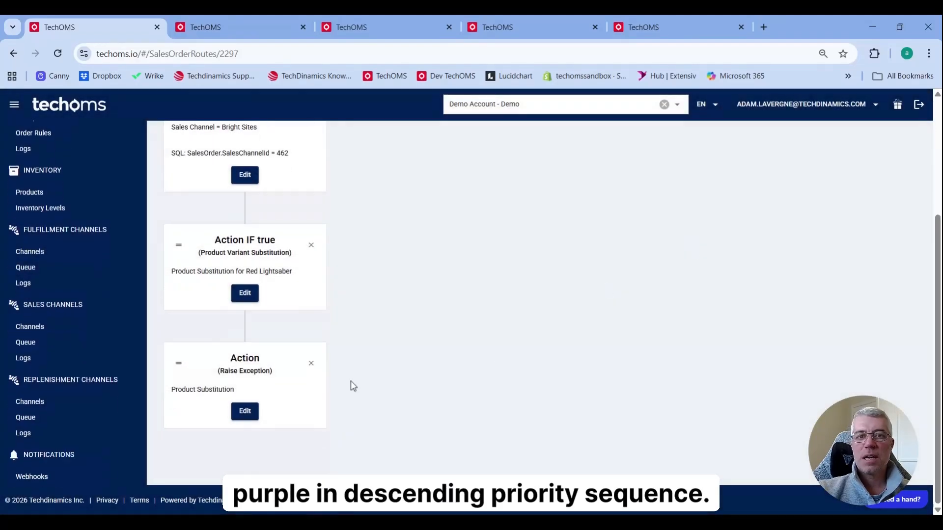
{"action": "left_click", "coordinate": [251, 412]}
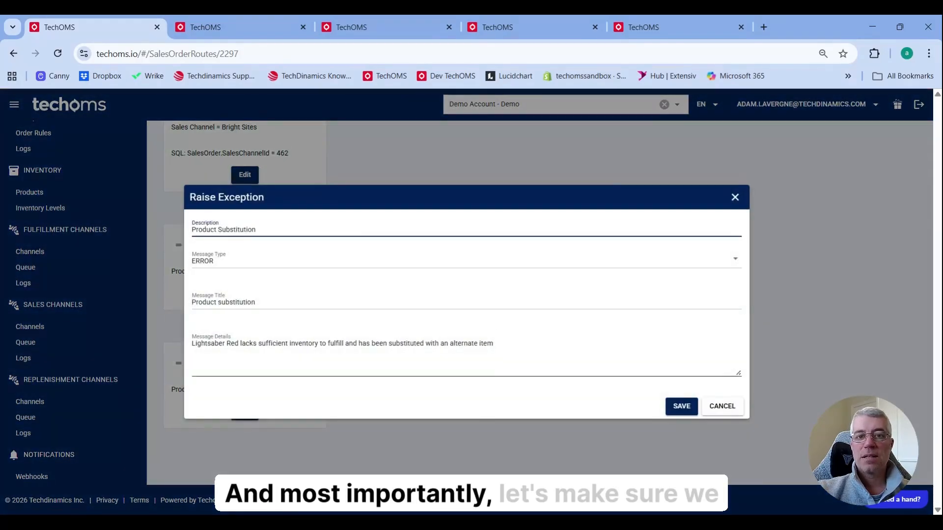
{"action": "left_click_drag", "start_coordinate": [494, 343], "coordinate": [187, 344]}
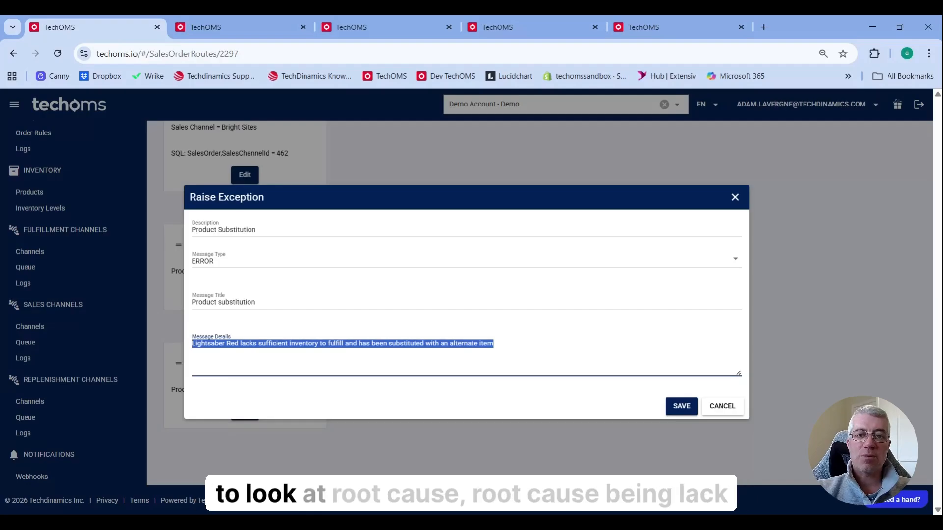
{"action": "left_click", "coordinate": [722, 407]}
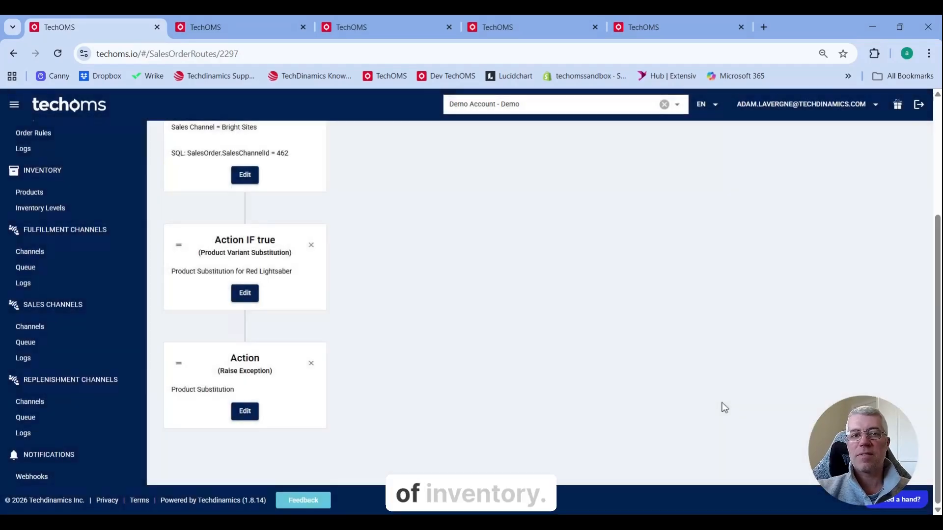
Set the home dashboard's date range to start on 12/01/2025 and refresh its orders and exceptions
{"action": "left_click", "coordinate": [28, 129]}
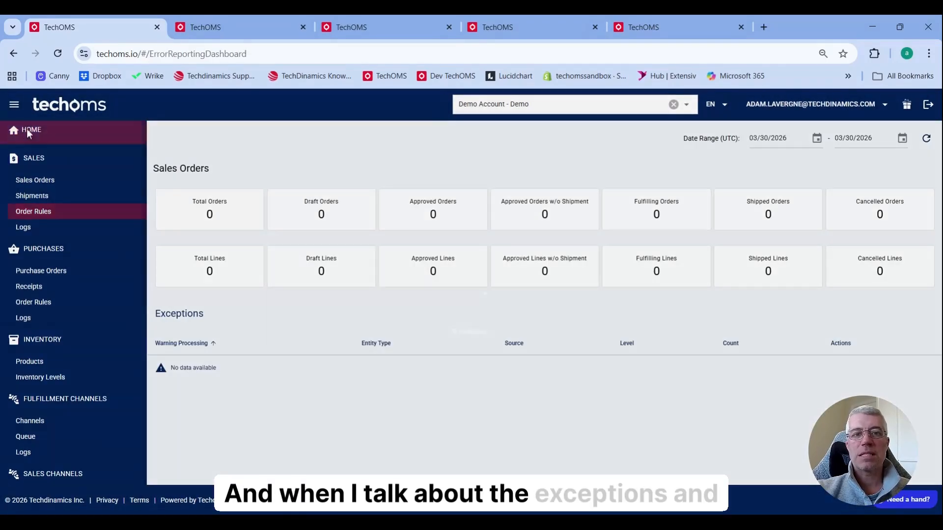
{"action": "left_click", "coordinate": [816, 138]}
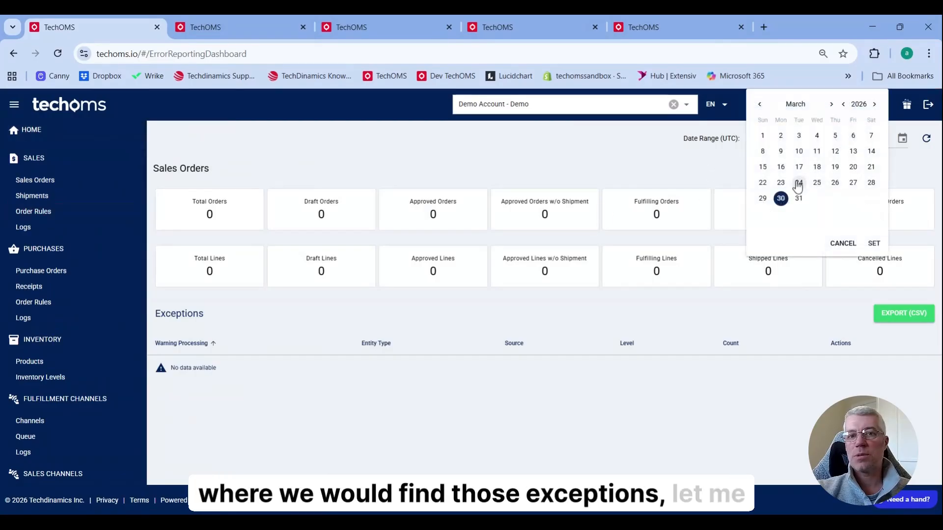
{"action": "left_click", "coordinate": [760, 105]}
{"action": "left_click", "coordinate": [760, 105]}
{"action": "left_click", "coordinate": [759, 105]}
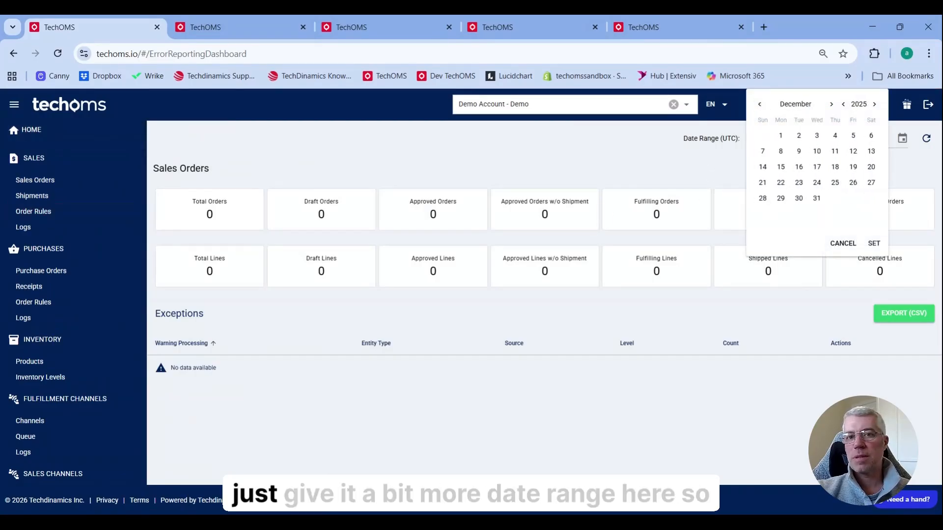
{"action": "left_click", "coordinate": [780, 137]}
{"action": "left_click", "coordinate": [874, 244]}
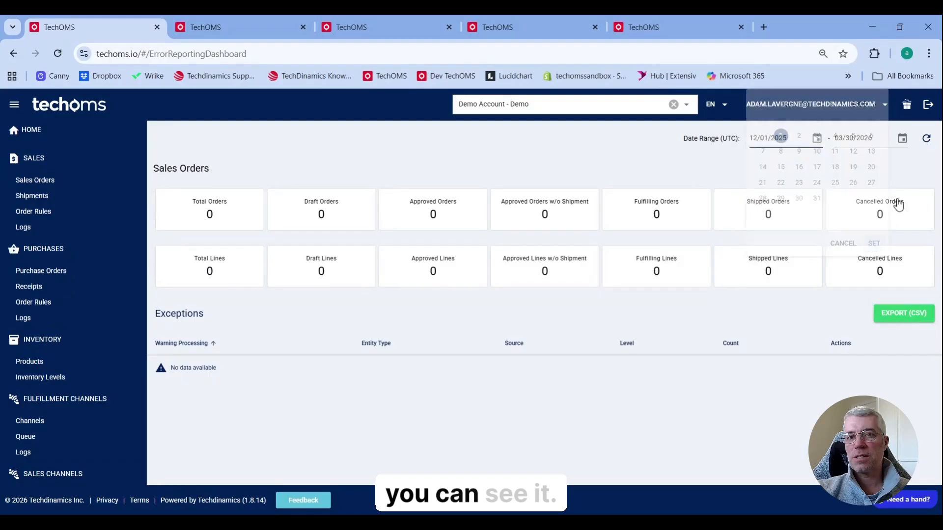
{"action": "left_click", "coordinate": [926, 139]}
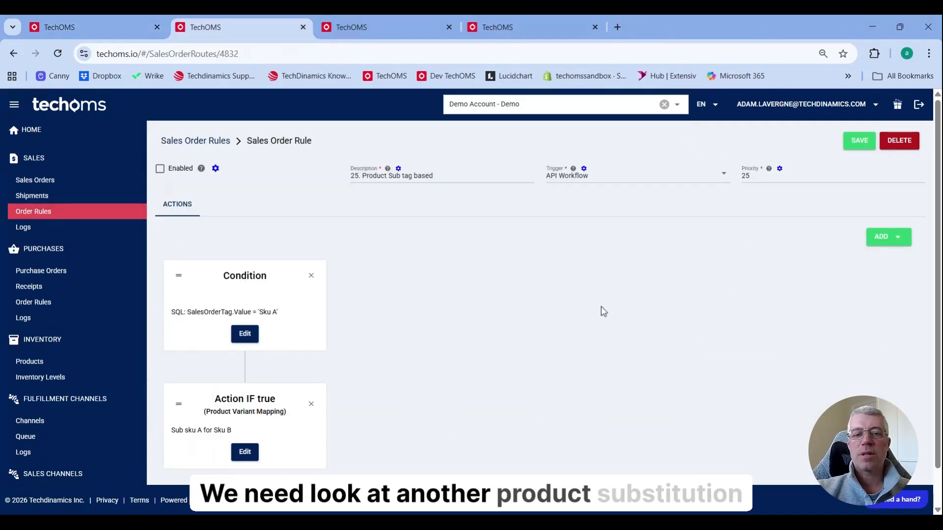
Change the product substitution rule's condition to Sales Order Created Date greater than or equal to 2026-03-30
{"action": "scroll", "coordinate": [584, 292], "scroll_direction": "down", "scroll_amount": 1}
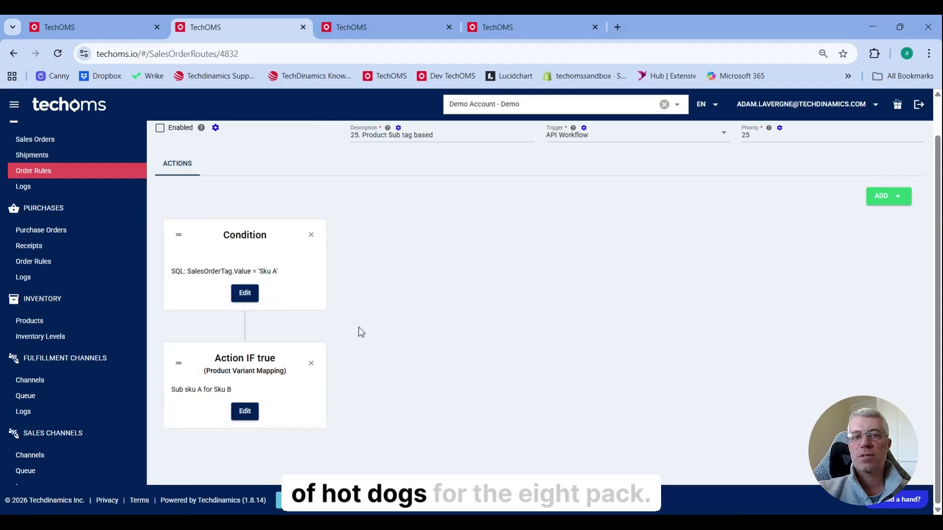
{"action": "left_click", "coordinate": [245, 295]}
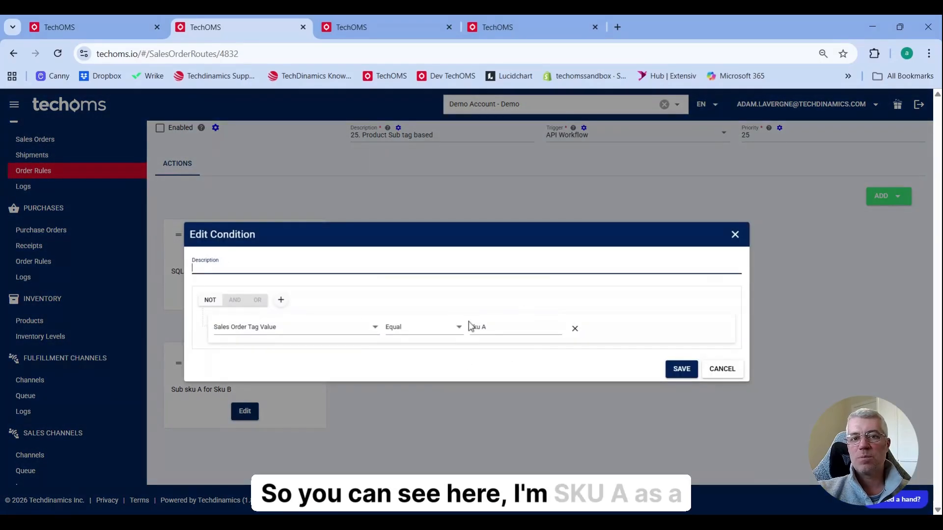
{"action": "left_click", "coordinate": [358, 329]}
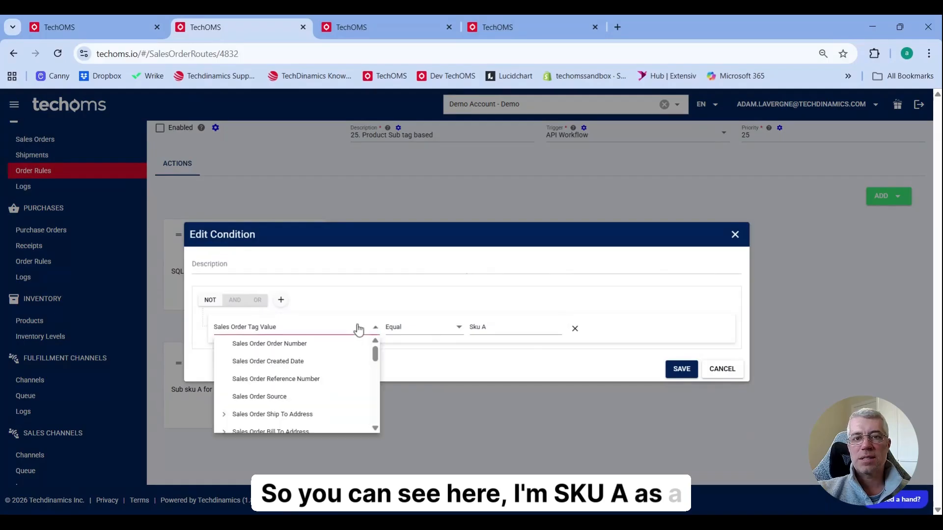
{"action": "left_click", "coordinate": [338, 364]}
{"action": "left_click", "coordinate": [430, 334]}
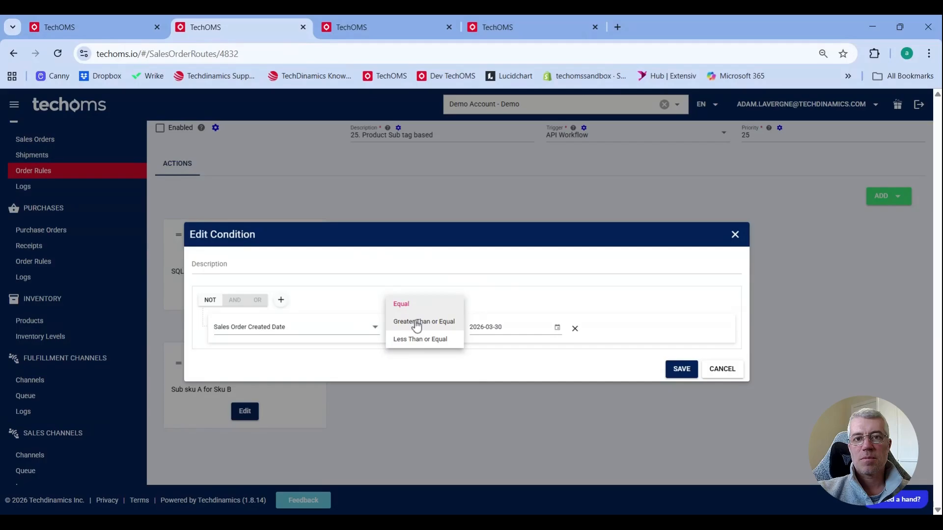
{"action": "left_click", "coordinate": [416, 322]}
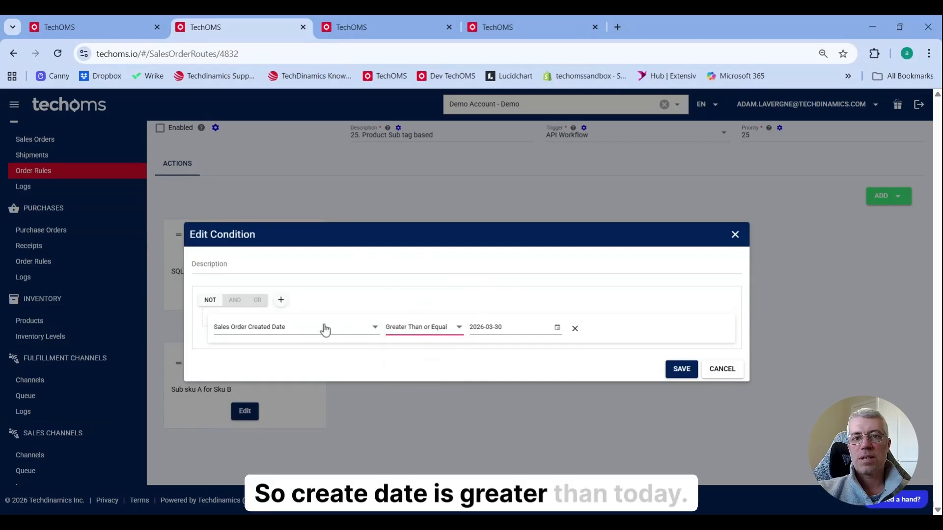
Add an AND line for Sales Order Created Date less than or equal to 2026-04-05 and save the condition
{"action": "left_click", "coordinate": [281, 300]}
{"action": "left_click", "coordinate": [312, 296]}
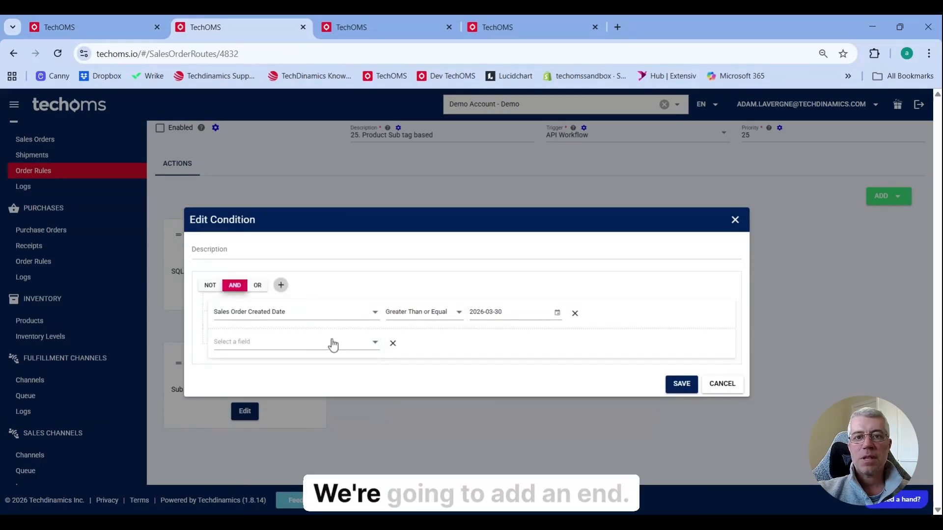
{"action": "left_click", "coordinate": [374, 344]}
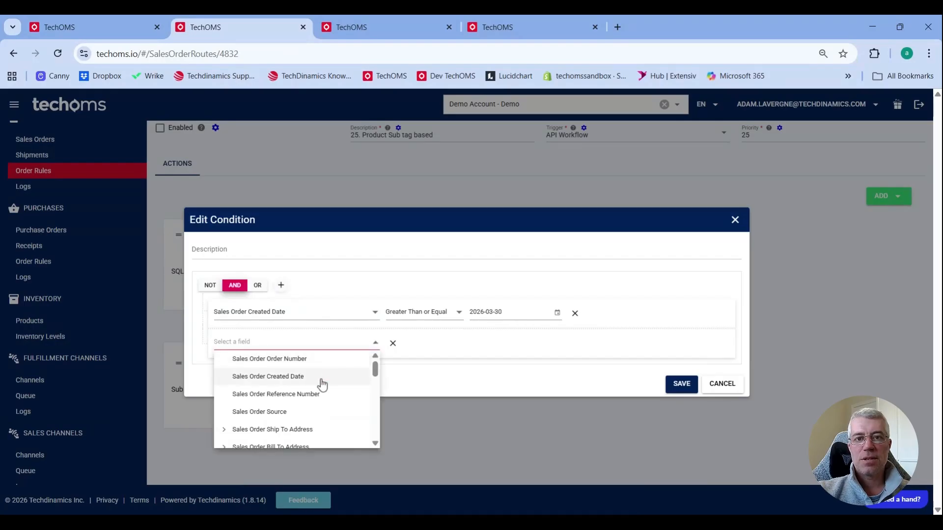
{"action": "left_click", "coordinate": [322, 386]}
{"action": "left_click", "coordinate": [458, 344]}
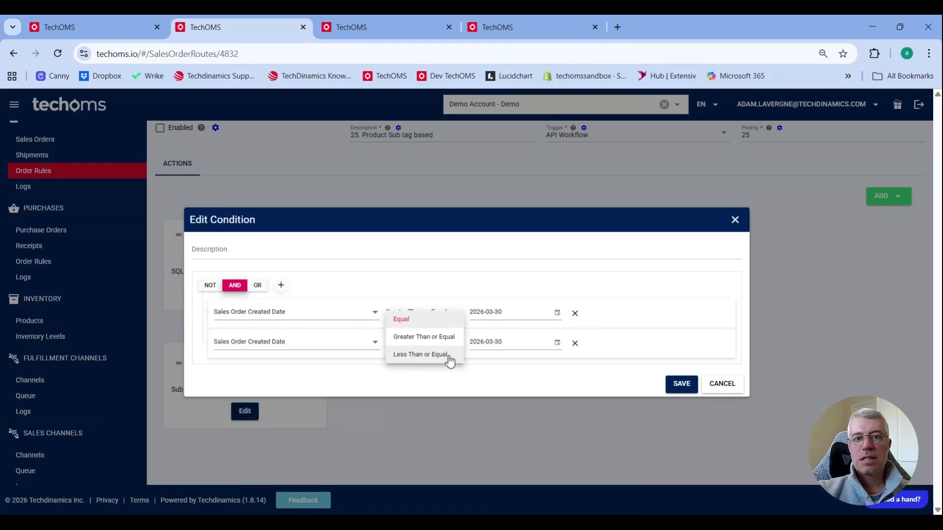
{"action": "left_click", "coordinate": [450, 355]}
{"action": "left_click", "coordinate": [557, 343]}
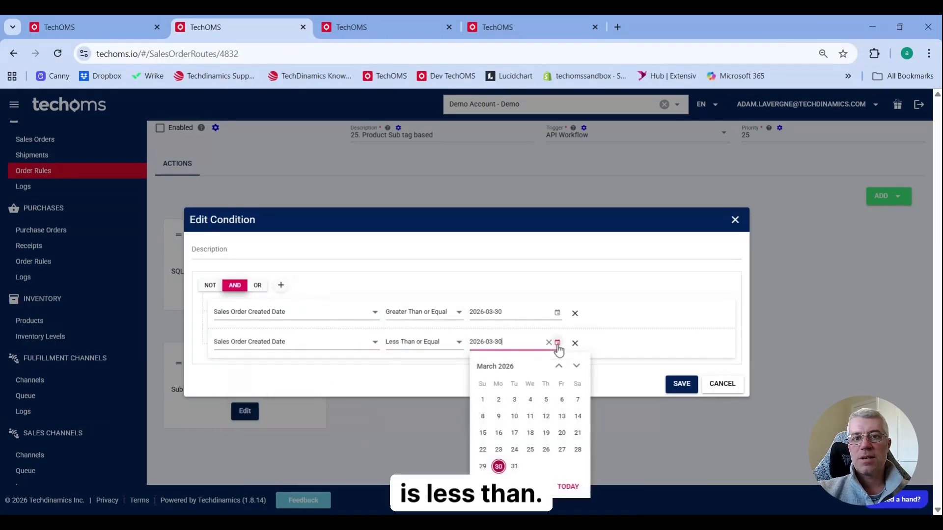
{"action": "left_click", "coordinate": [576, 366]}
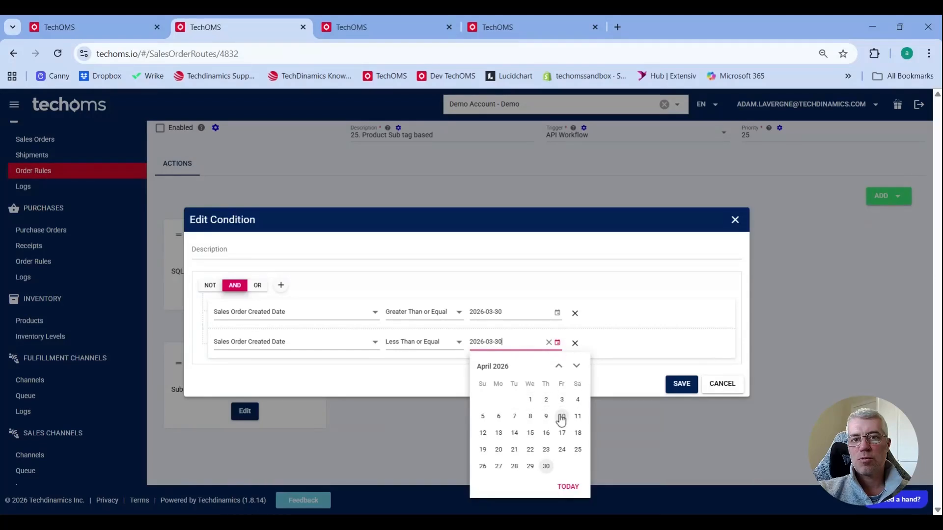
{"action": "left_click", "coordinate": [485, 417]}
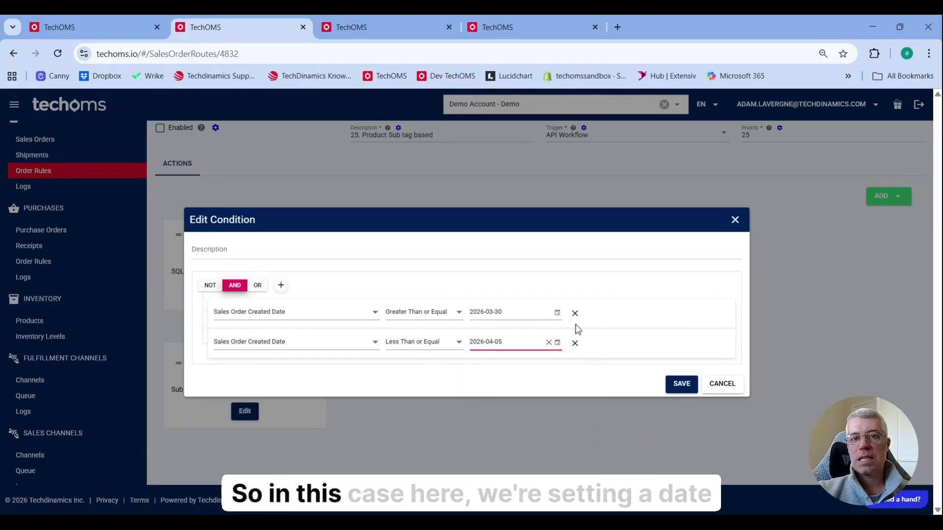
{"action": "left_click", "coordinate": [682, 384]}
Examine the Product Variant Mapping action that substitutes [SKU A] Chocolate Bar 1 with [SKU B] Chocolate Bar 2
{"action": "left_click", "coordinate": [244, 422]}
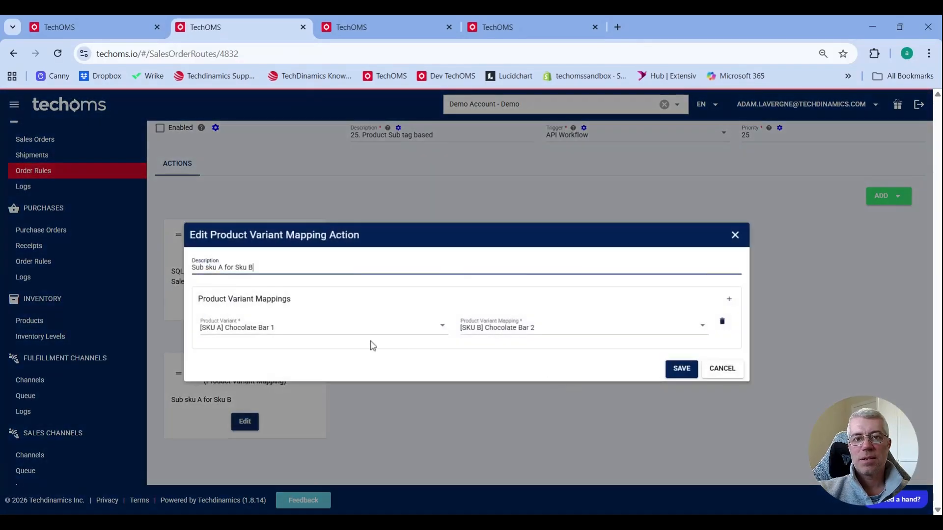
{"action": "key", "text": "Tab"}
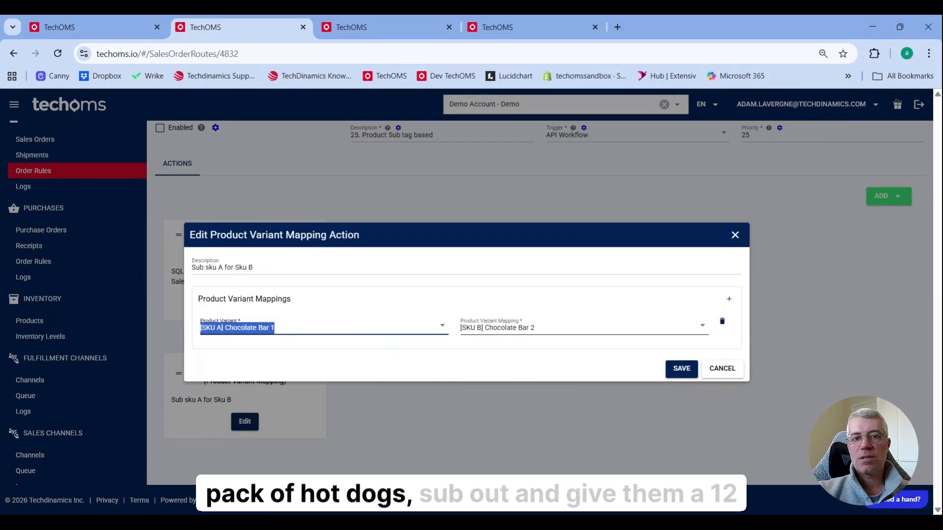
{"action": "key", "text": "Tab"}
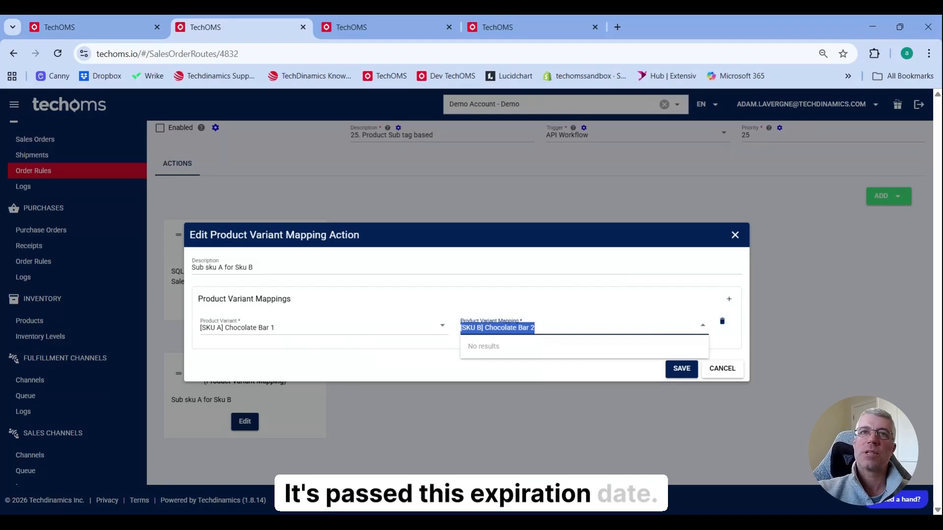
{"action": "left_click", "coordinate": [730, 371]}
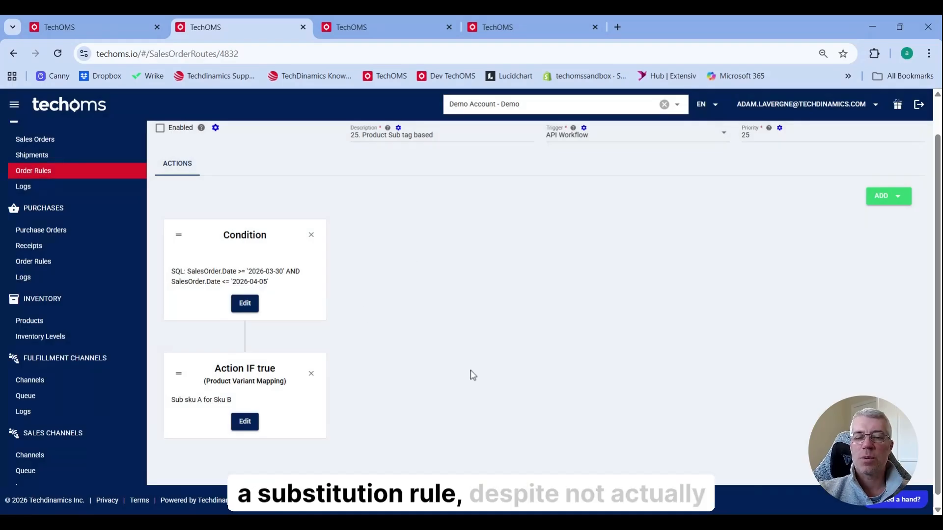
Remove the 2026-04-05 created-date limit and return the rule's condition to Sales Order Tag Value equal to Sku A
{"action": "left_click", "coordinate": [246, 304]}
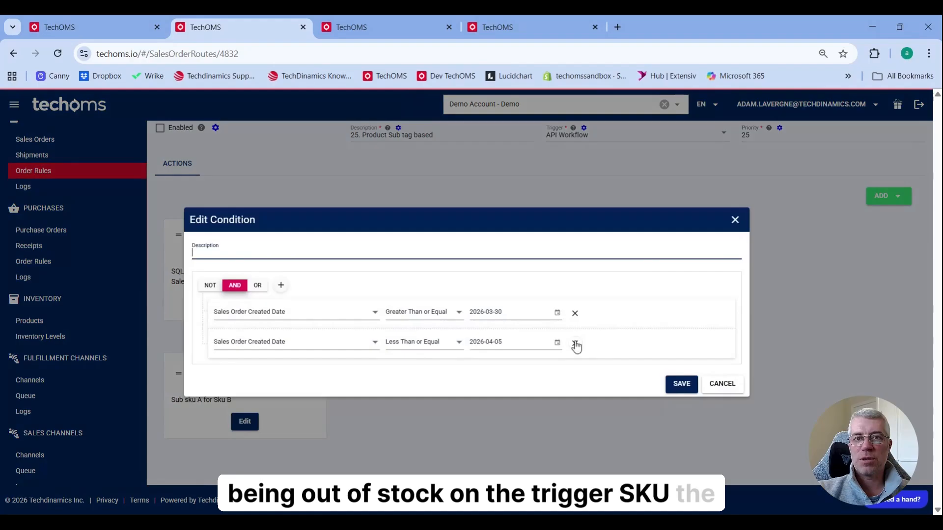
{"action": "left_click", "coordinate": [575, 343]}
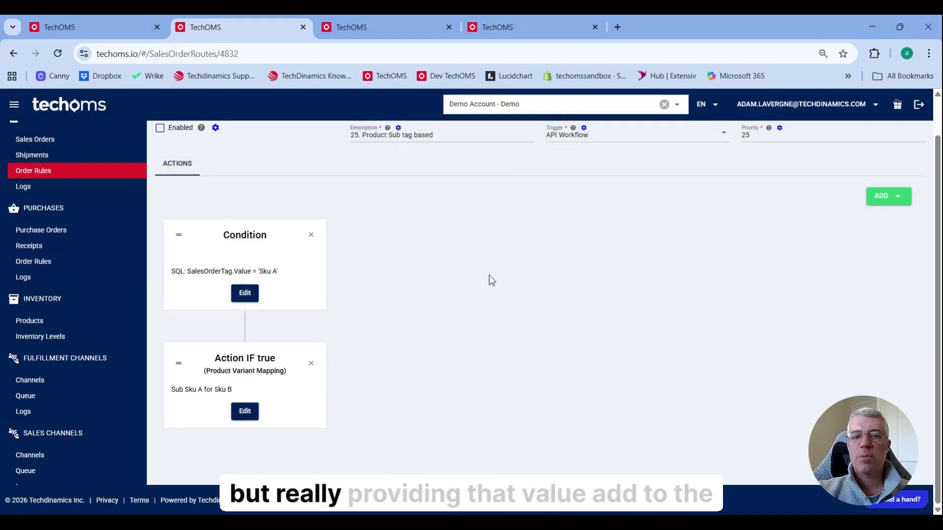
{"action": "scroll", "coordinate": [492, 281], "scroll_direction": "up", "scroll_amount": 1}
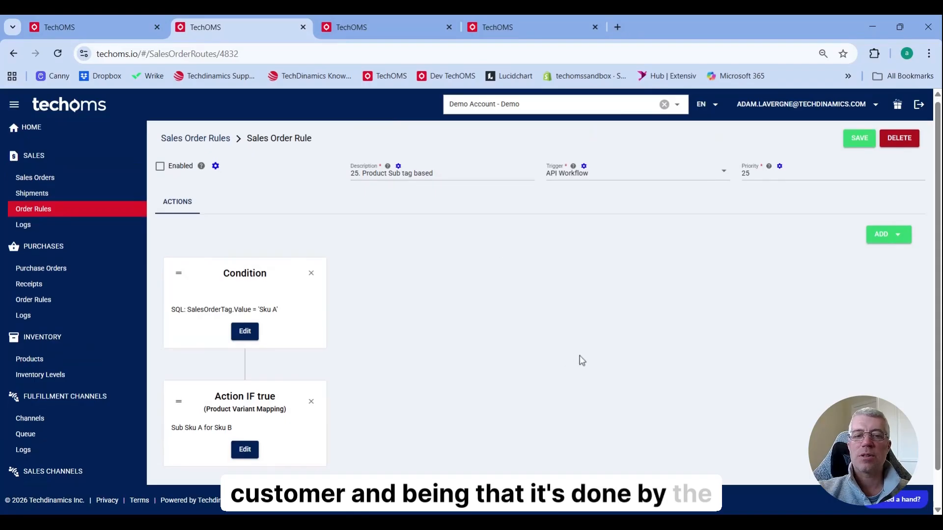
{"action": "scroll", "coordinate": [581, 360], "scroll_direction": "down", "scroll_amount": 1}
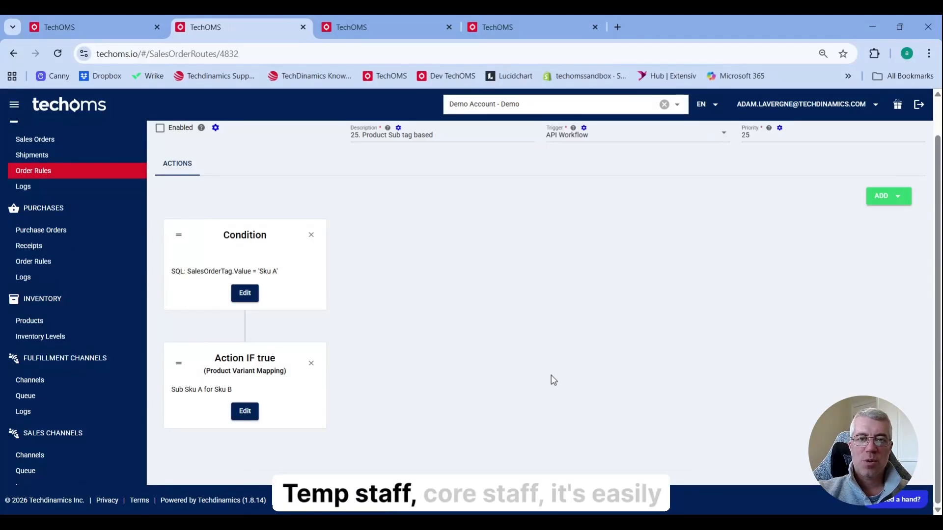
Close the substitution rule and examine the lithium battery SKU condition of 7. Add Lithium Battery Sticker / Marketing Swag
{"action": "left_click", "coordinate": [305, 28]}
{"action": "left_click", "coordinate": [141, 25]}
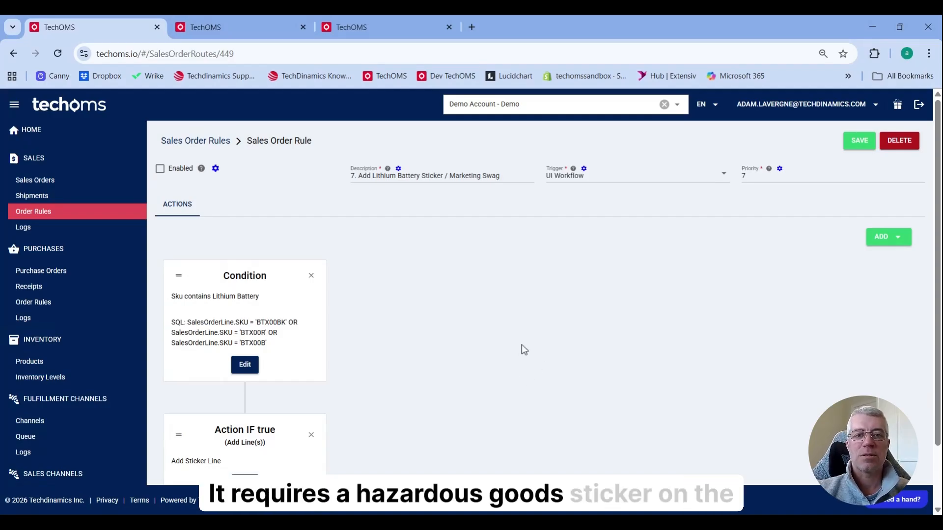
{"action": "scroll", "coordinate": [522, 364], "scroll_direction": "down", "scroll_amount": 1}
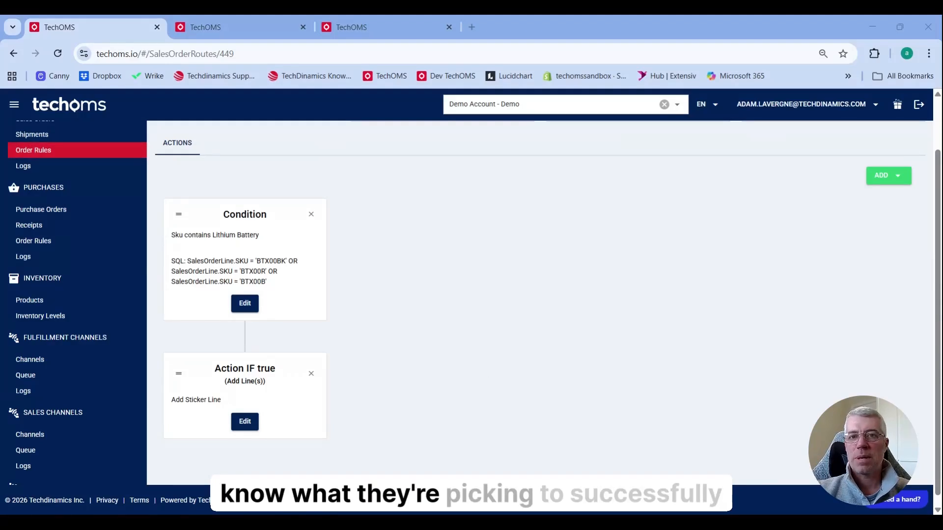
{"action": "left_click", "coordinate": [440, 405]}
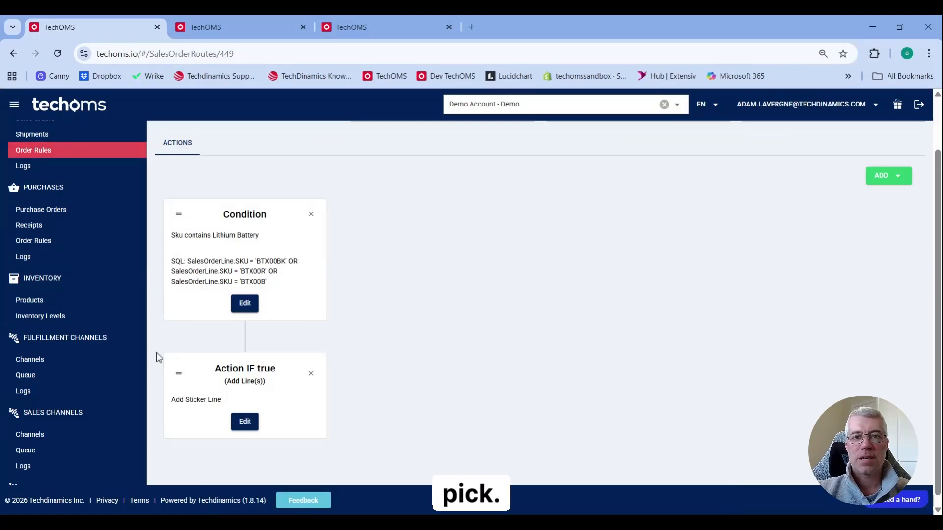
{"action": "left_click", "coordinate": [245, 303]}
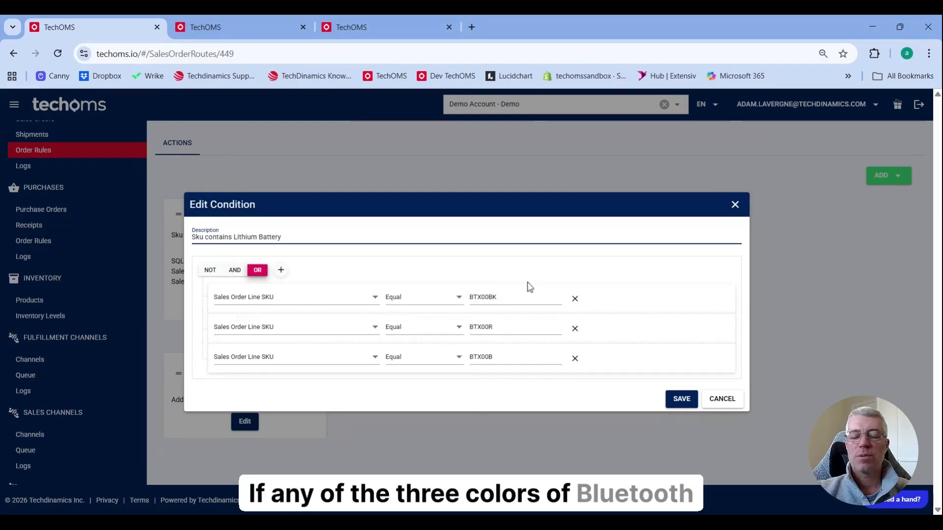
{"action": "left_click", "coordinate": [719, 399]}
Set the product variant in the Add Line(s) action to [MKTSWG] Marketing Swag
{"action": "left_click", "coordinate": [245, 422]}
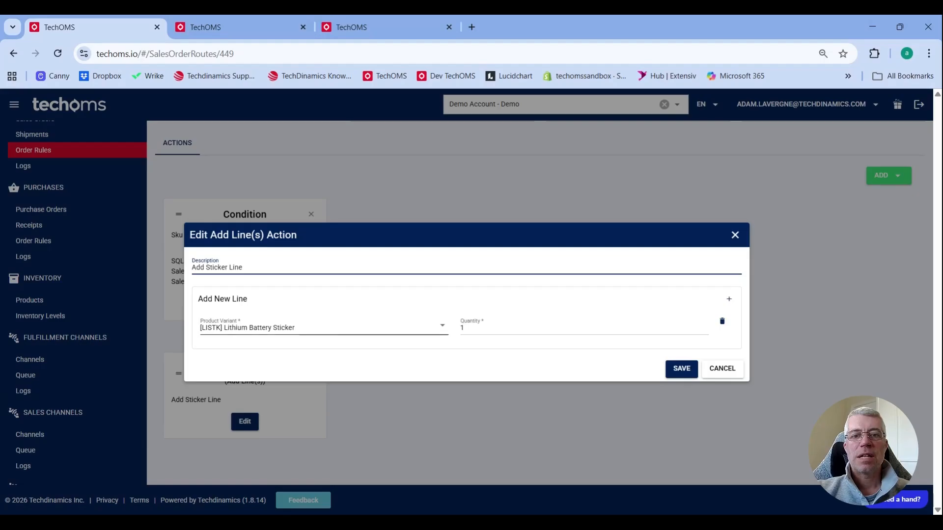
{"action": "left_click", "coordinate": [314, 328]}
{"action": "type", "text": "mark"}
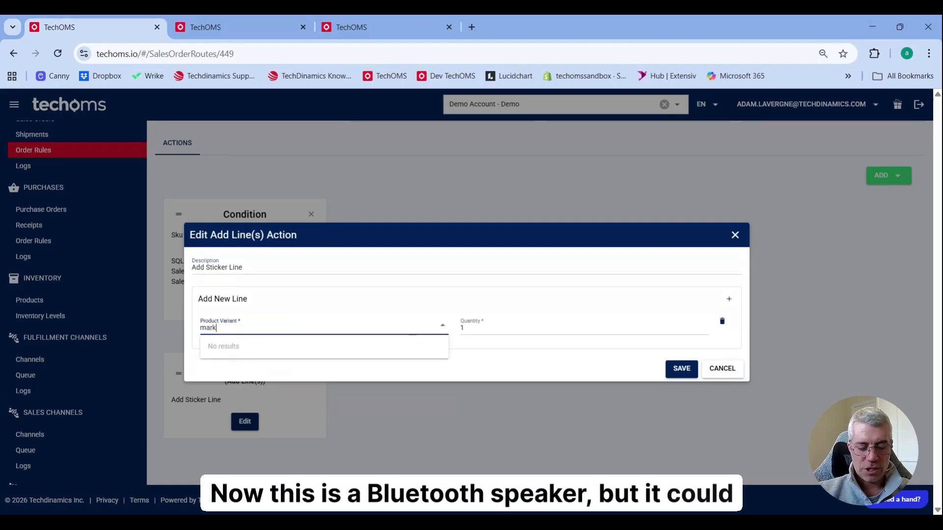
{"action": "left_click", "coordinate": [326, 358]}
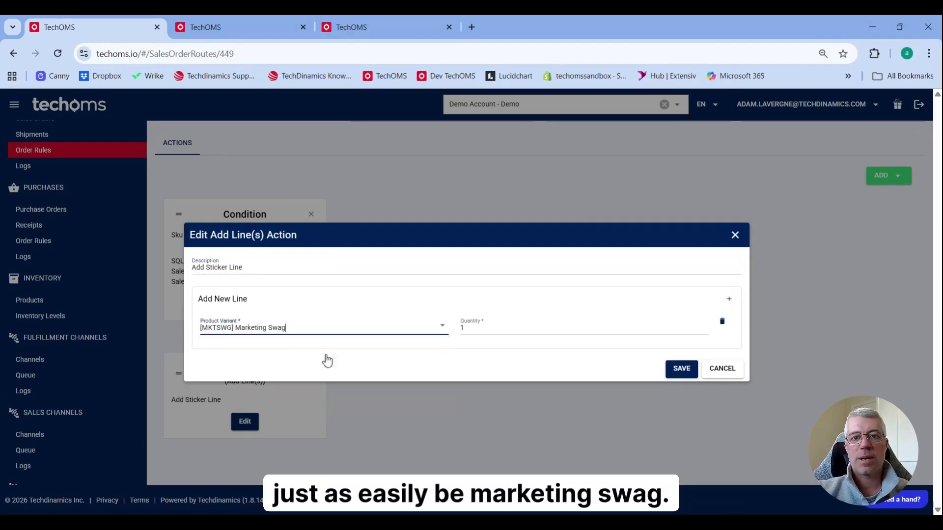
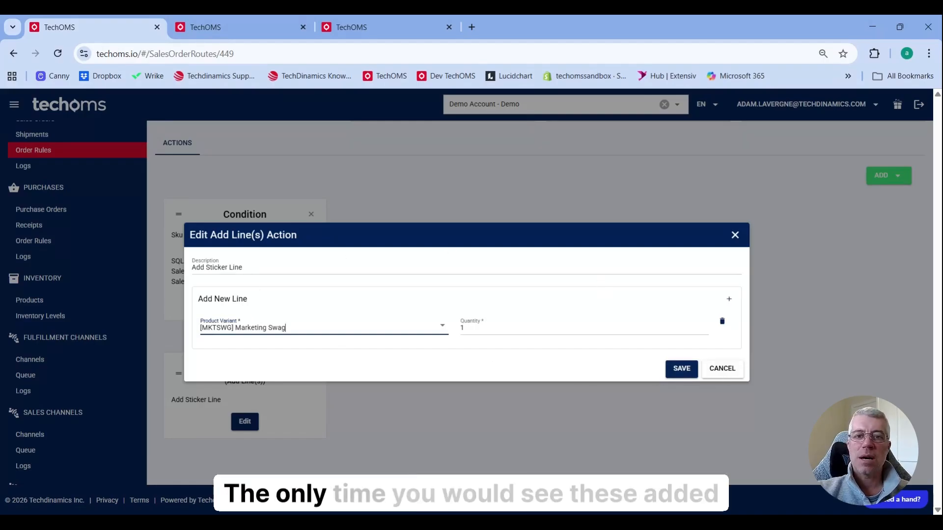
{"action": "left_click_drag", "start_coordinate": [200, 327], "coordinate": [286, 327]}
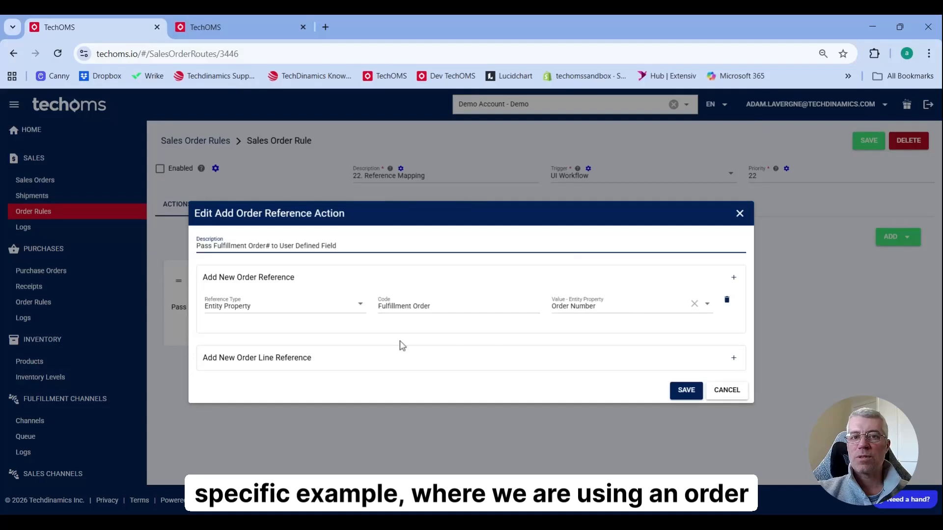
Examine the Add Order Reference action of 22. Reference Mapping, highlighting its Fulfillment Order code
{"action": "left_click", "coordinate": [726, 390]}
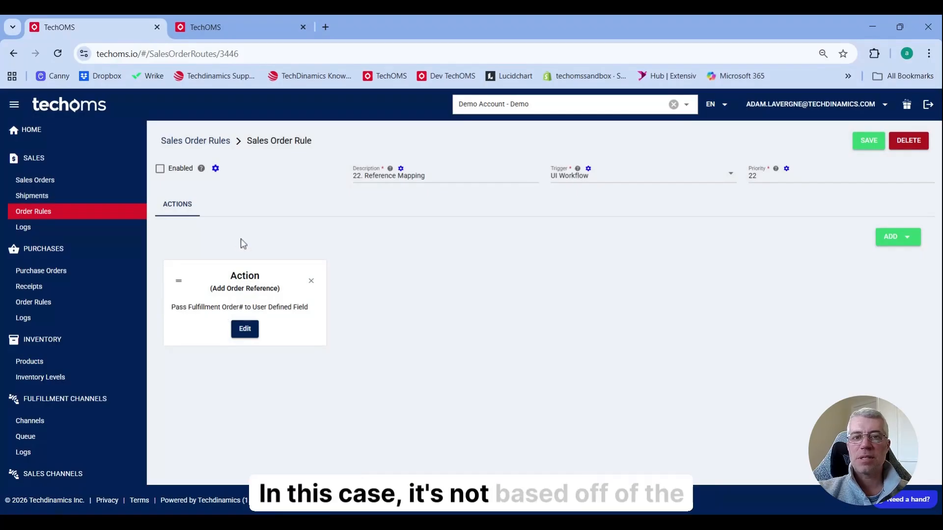
{"action": "left_click", "coordinate": [251, 330]}
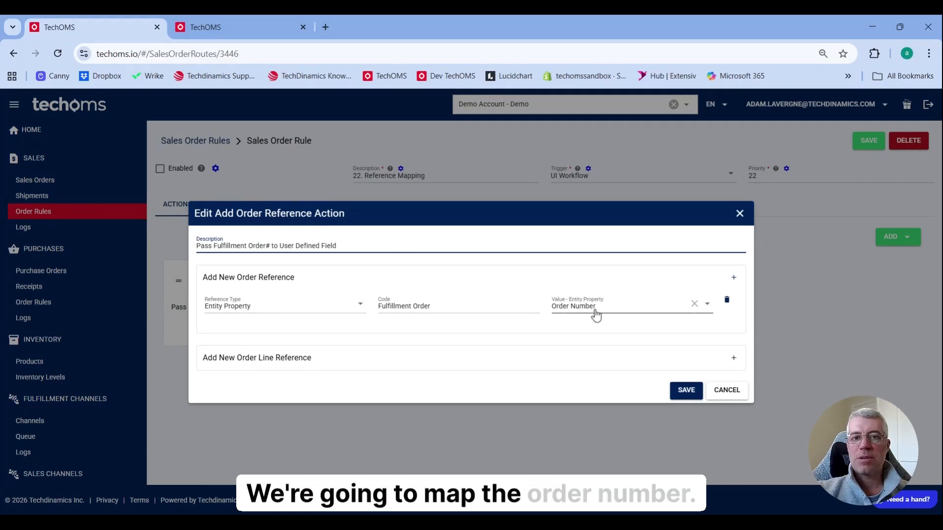
{"action": "left_click_drag", "start_coordinate": [434, 306], "coordinate": [374, 306]}
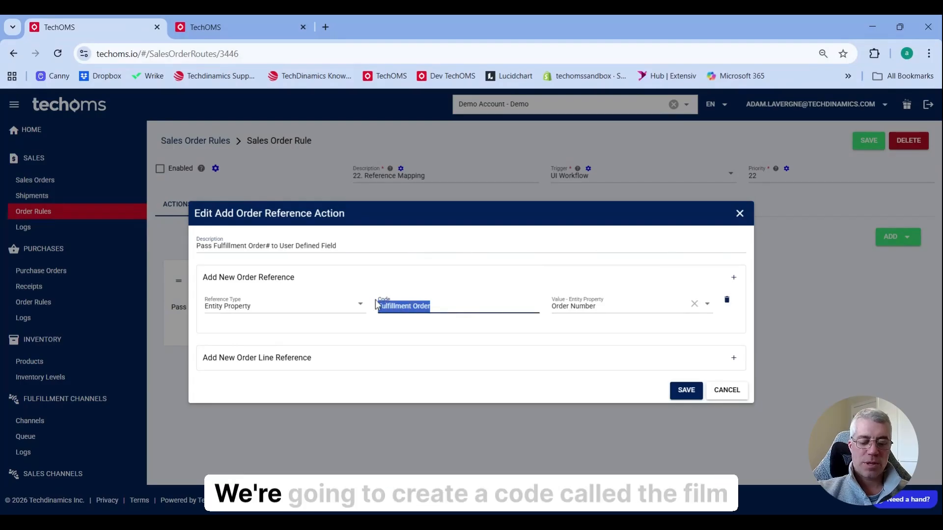
{"action": "left_click", "coordinate": [722, 393]}
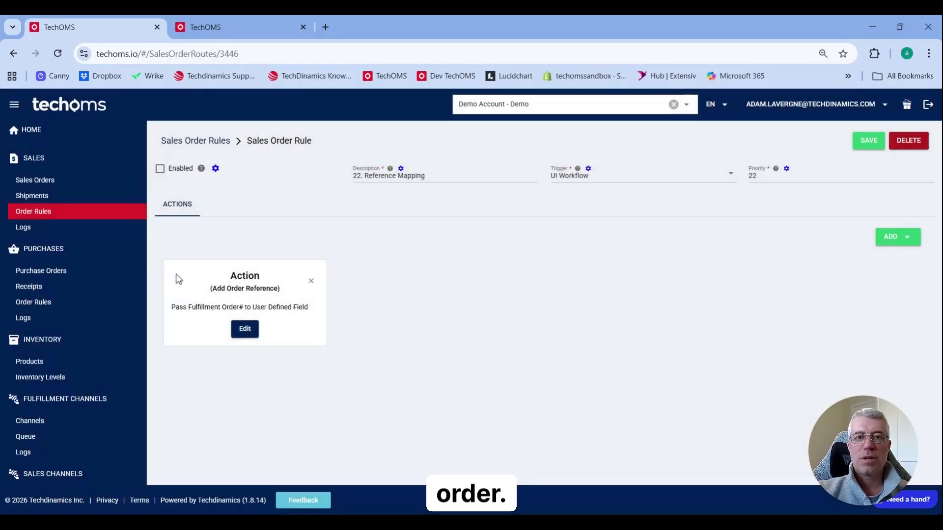
Open the Synapse01 fulfillment channel and view its reference mappings
{"action": "left_click", "coordinate": [32, 423]}
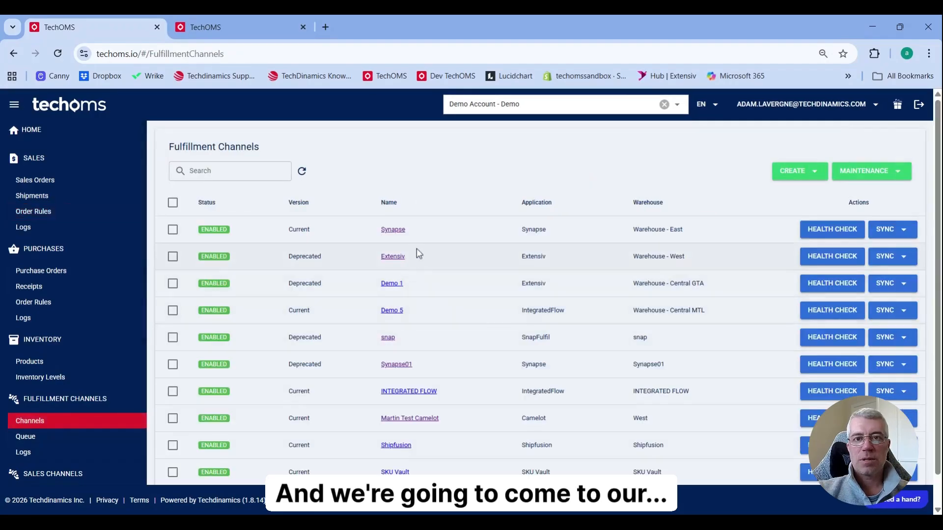
{"action": "left_click", "coordinate": [393, 365]}
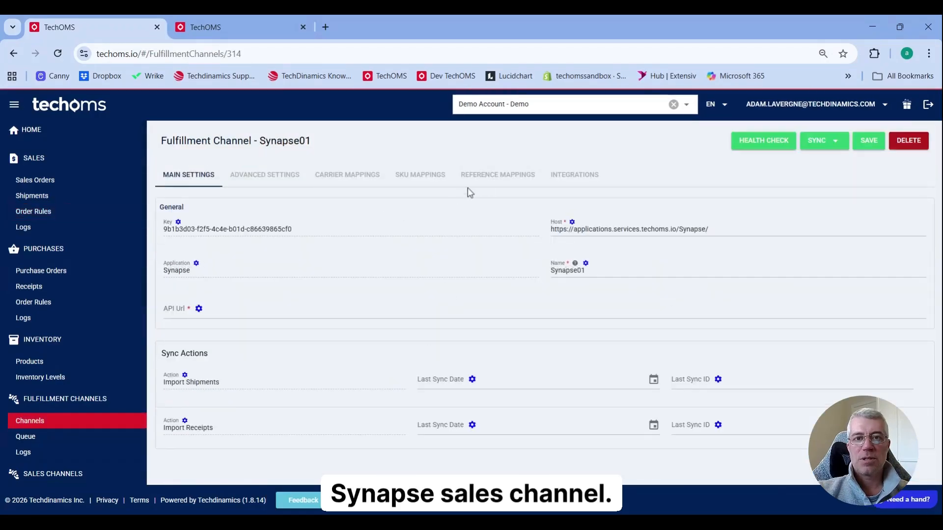
{"action": "left_click", "coordinate": [490, 175]}
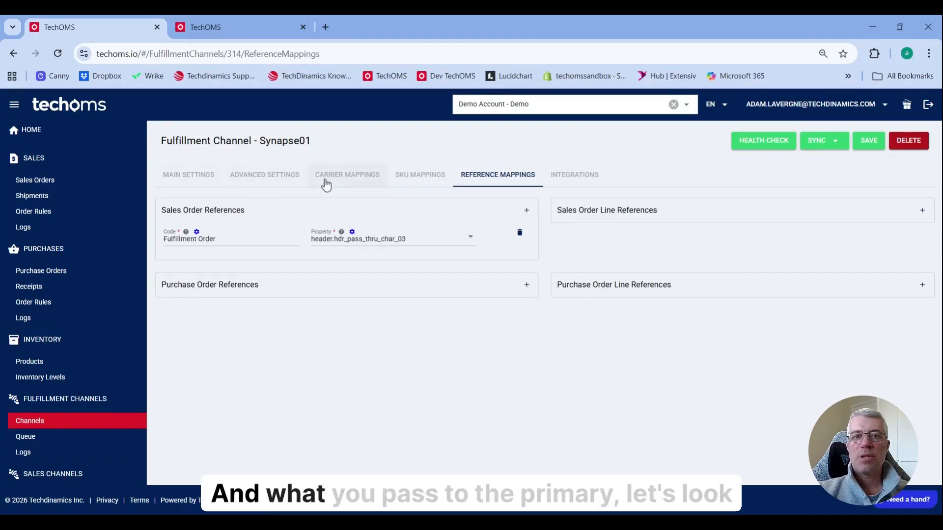
Set the Shipment Reference Number Template in the Synapse01 channel's advanced settings to {ShipmentId}
{"action": "left_click", "coordinate": [261, 182]}
{"action": "scroll", "coordinate": [470, 328], "scroll_direction": "down", "scroll_amount": 1}
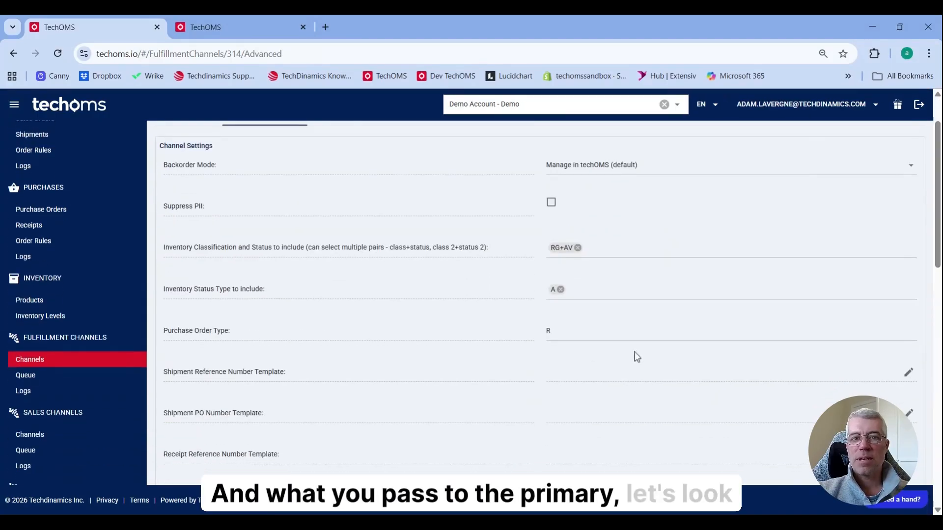
{"action": "left_click", "coordinate": [908, 372]}
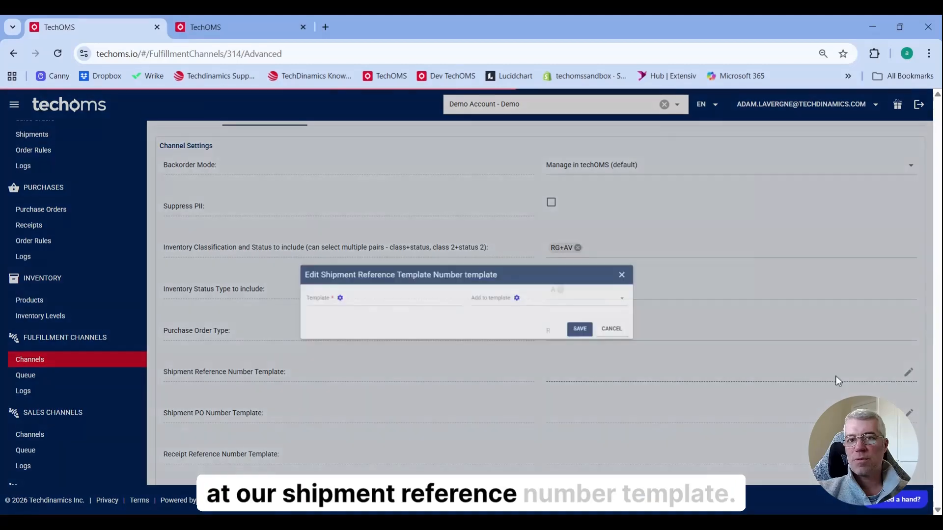
{"action": "left_click", "coordinate": [579, 300]}
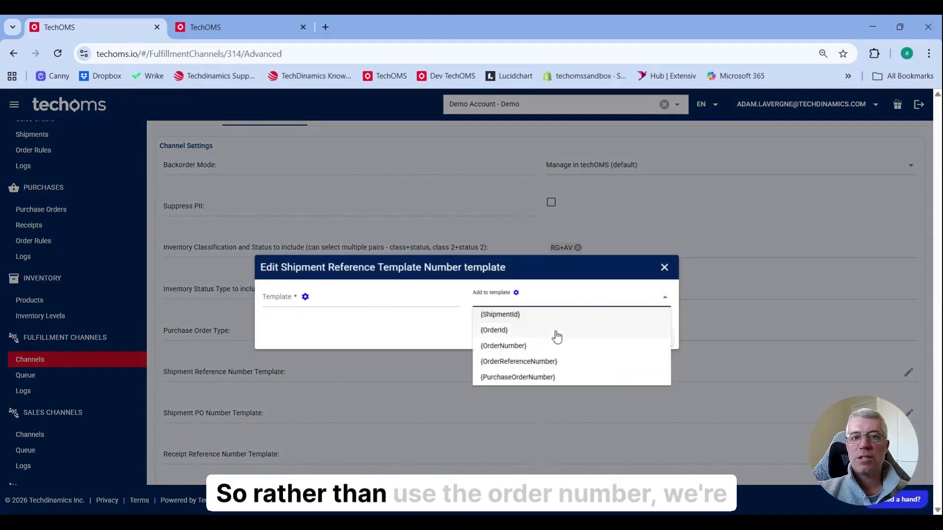
{"action": "left_click", "coordinate": [526, 317]}
{"action": "left_click", "coordinate": [609, 336]}
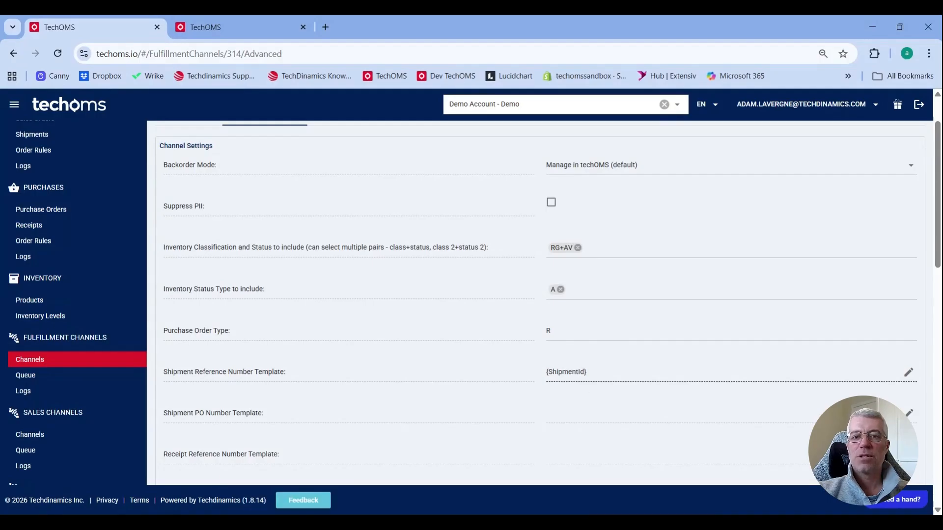
Review the Sales Order References mapping of the Synapse01 channel again and close its browser tab
{"action": "scroll", "coordinate": [479, 177], "scroll_direction": "up", "scroll_amount": 2}
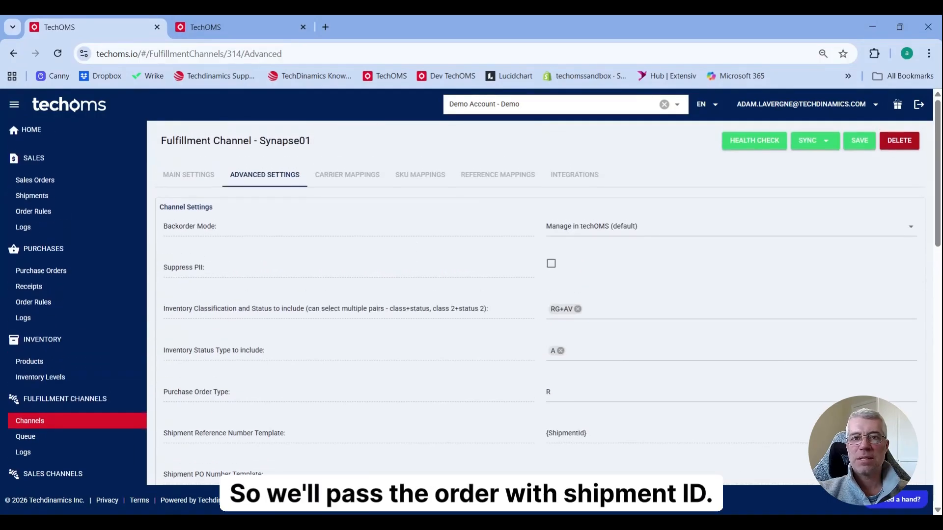
{"action": "left_click", "coordinate": [479, 176]}
{"action": "left_click", "coordinate": [185, 232]}
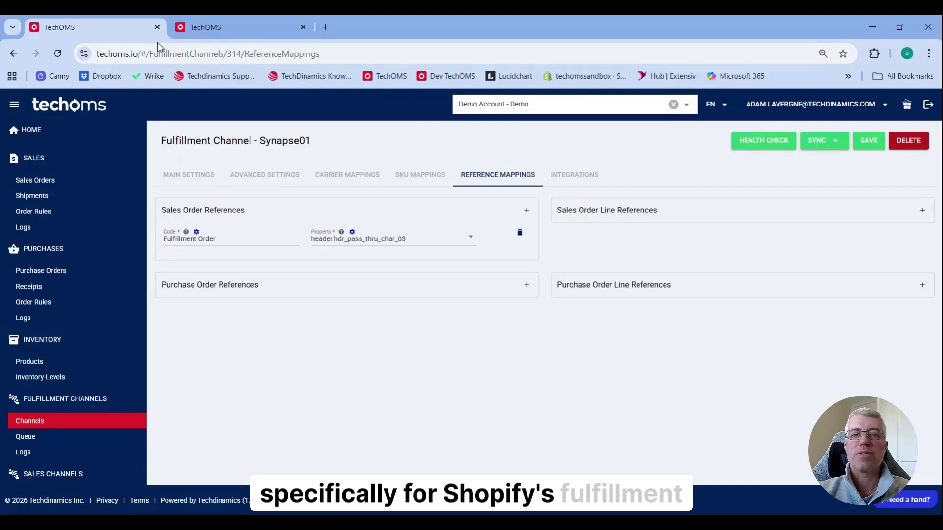
{"action": "left_click", "coordinate": [157, 27]}
Open the rule 18. SOP For Count of Order Lines and examine its first sales order line number condition
{"action": "scroll", "coordinate": [388, 268], "scroll_direction": "down", "scroll_amount": 3}
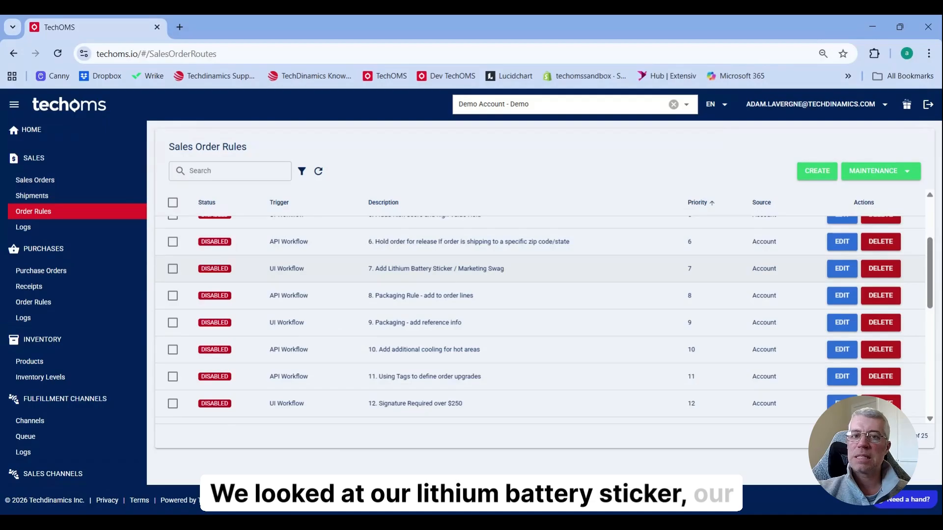
{"action": "scroll", "coordinate": [540, 319], "scroll_direction": "down", "scroll_amount": 1}
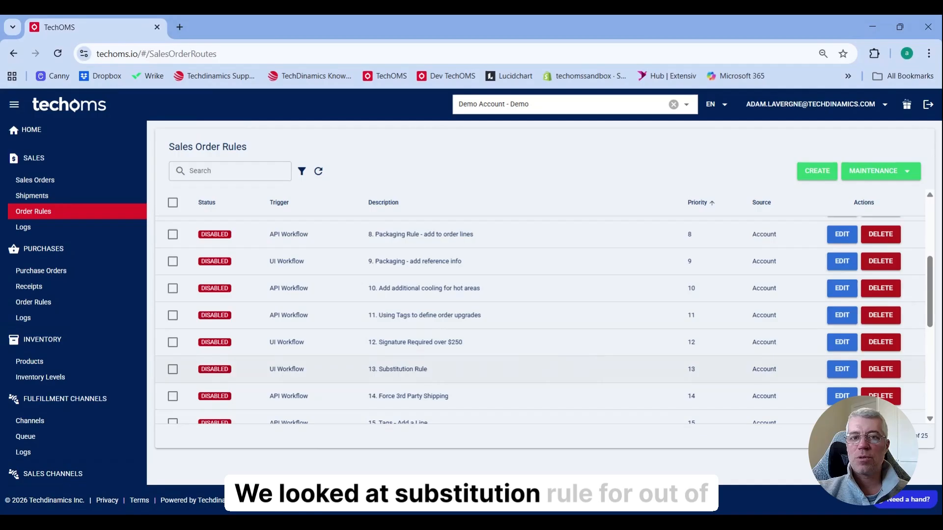
{"action": "scroll", "coordinate": [435, 370], "scroll_direction": "down", "scroll_amount": 1}
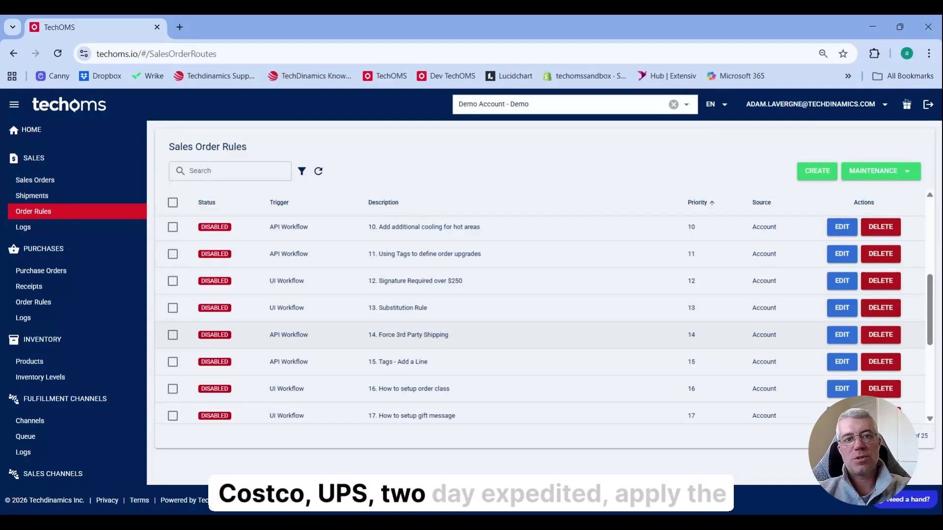
{"action": "scroll", "coordinate": [458, 275], "scroll_direction": "down", "scroll_amount": 3}
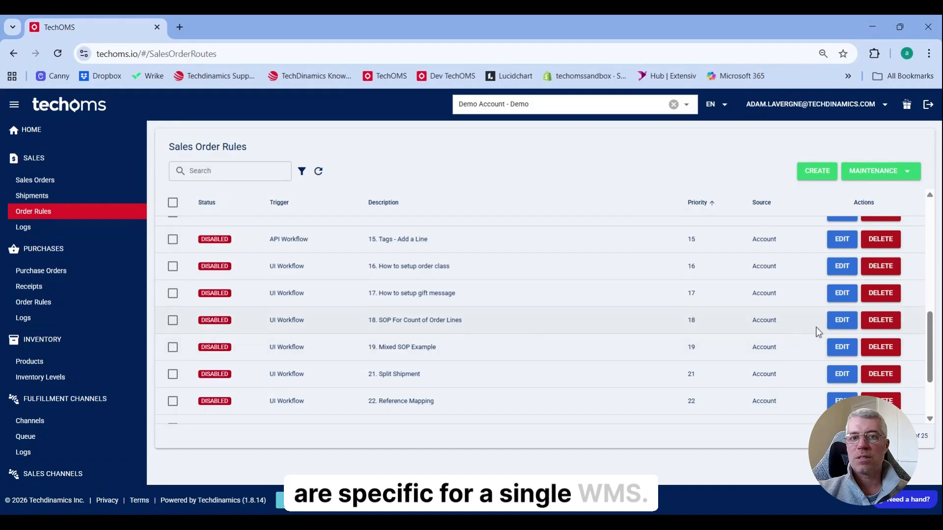
{"action": "left_click", "coordinate": [449, 330]}
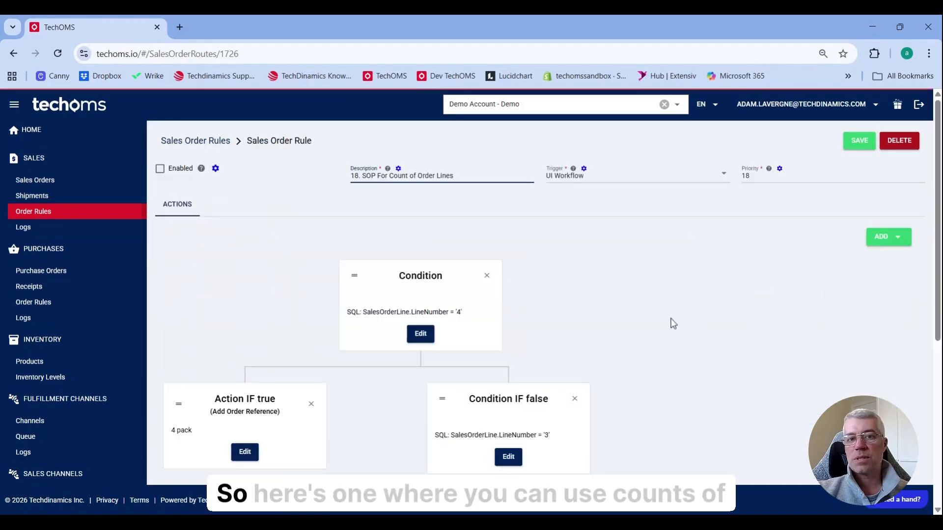
{"action": "scroll", "coordinate": [673, 323], "scroll_direction": "down", "scroll_amount": 1}
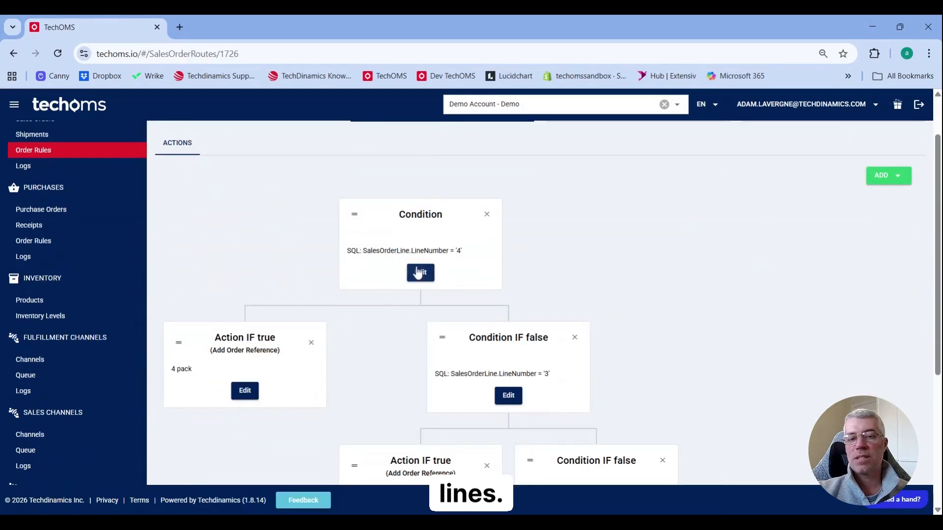
{"action": "left_click_drag", "start_coordinate": [347, 251], "coordinate": [457, 251]}
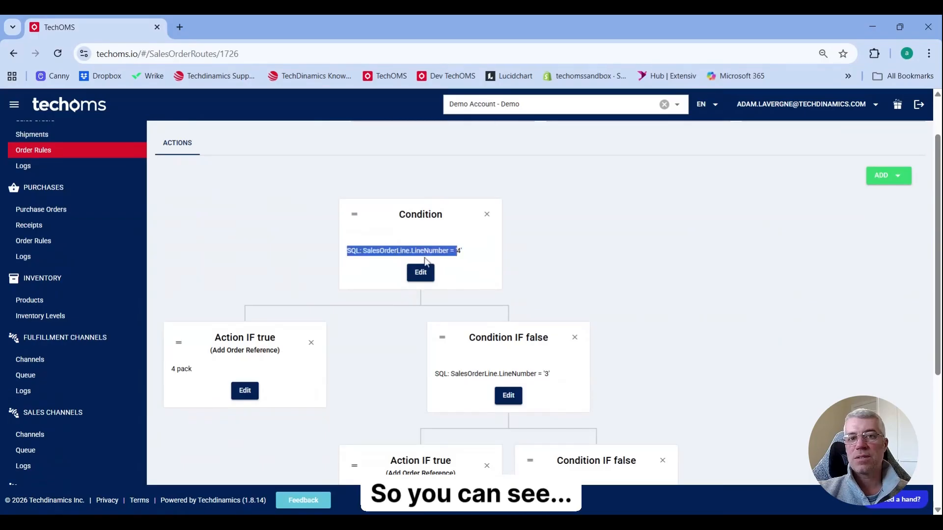
{"action": "left_click", "coordinate": [420, 272]}
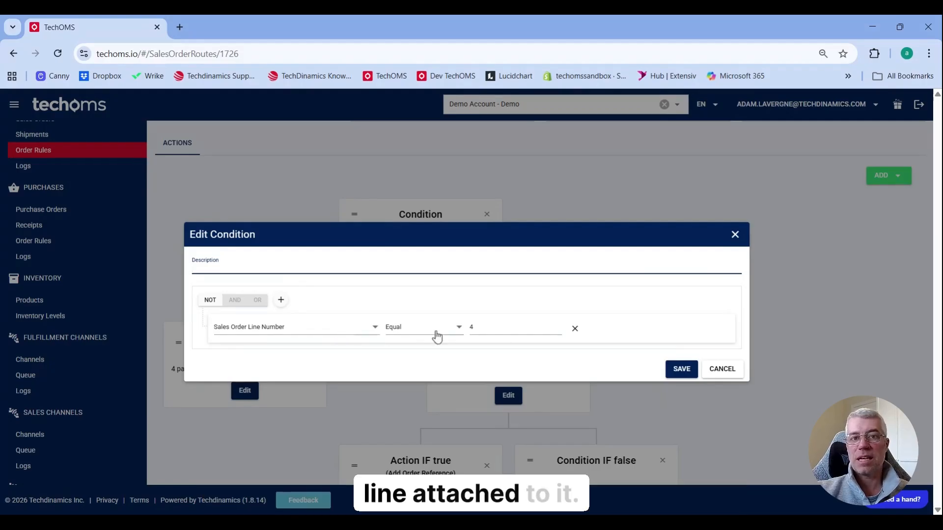
{"action": "left_click", "coordinate": [710, 371]}
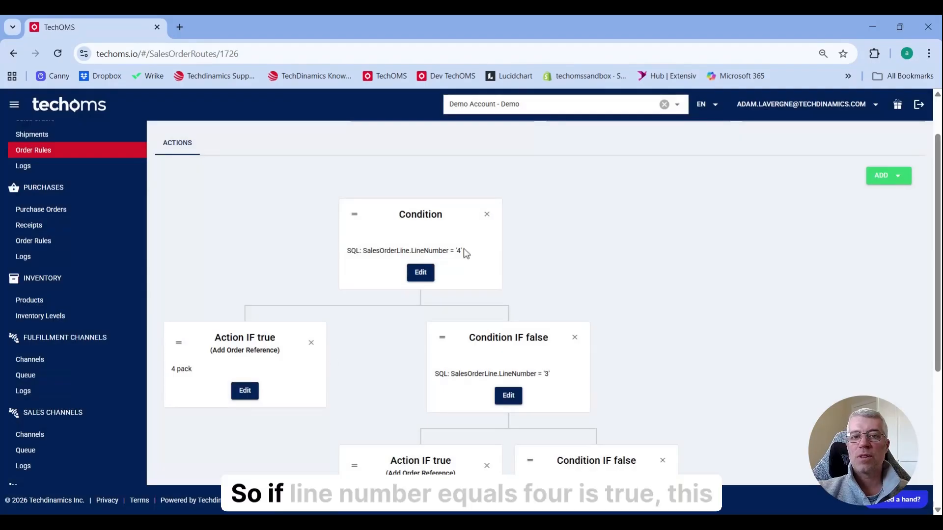
Examine the 4 pack Add Order Reference action, highlighting its reference value
{"action": "left_click", "coordinate": [254, 386]}
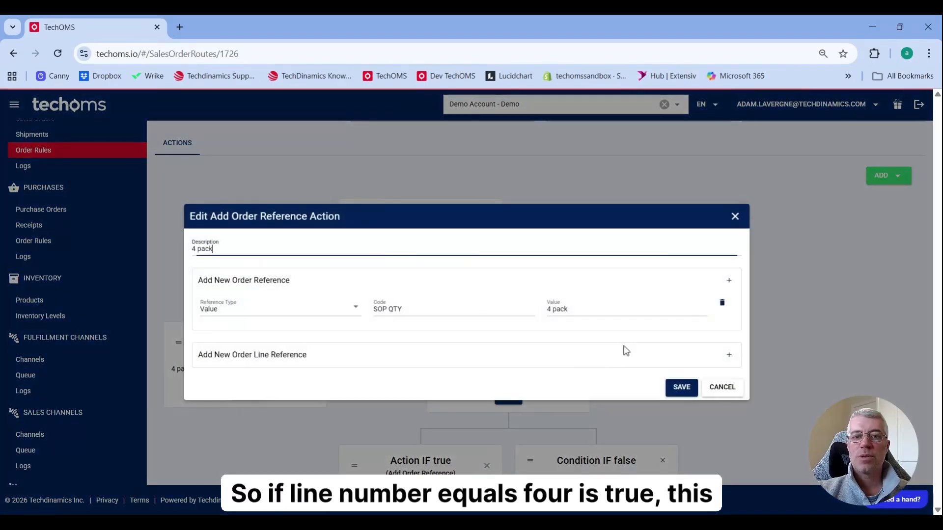
{"action": "left_click_drag", "start_coordinate": [579, 310], "coordinate": [531, 307]}
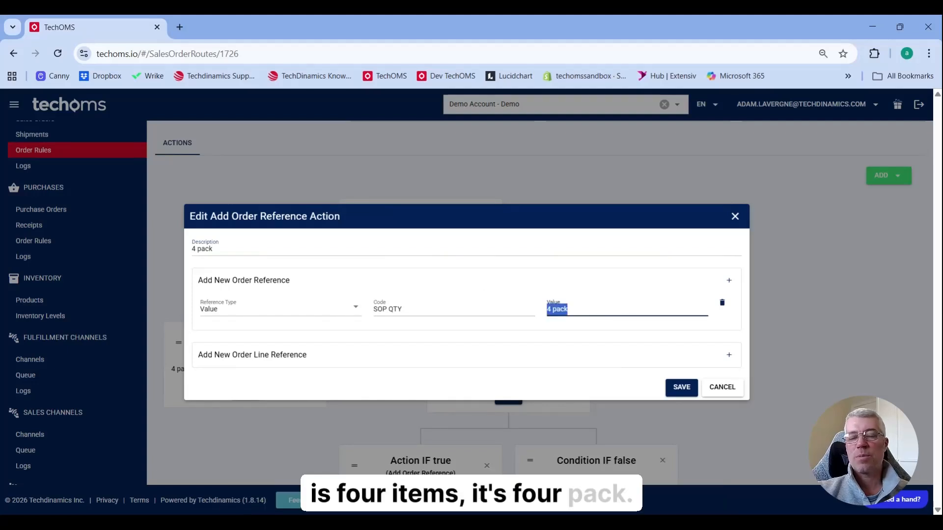
{"action": "left_click", "coordinate": [726, 390]}
Review the remaining line-count branches of the rule and inspect the 3 pack Add Order Reference action
{"action": "scroll", "coordinate": [663, 358], "scroll_direction": "down", "scroll_amount": 3}
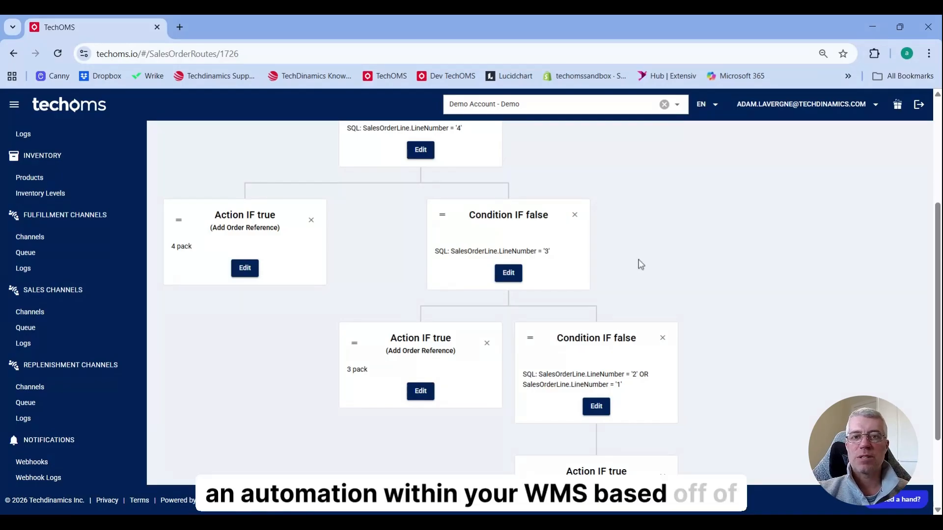
{"action": "scroll", "coordinate": [642, 280], "scroll_direction": "up", "scroll_amount": 3}
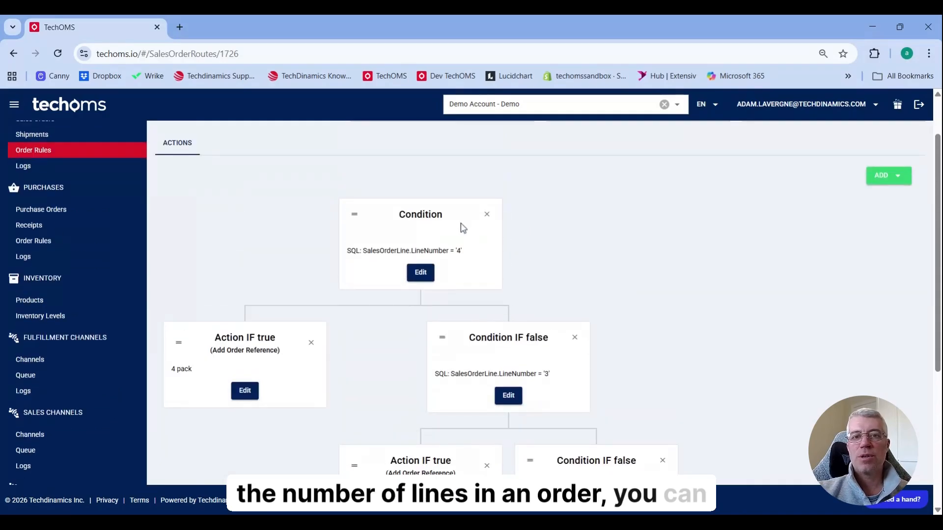
{"action": "scroll", "coordinate": [633, 362], "scroll_direction": "down", "scroll_amount": 5}
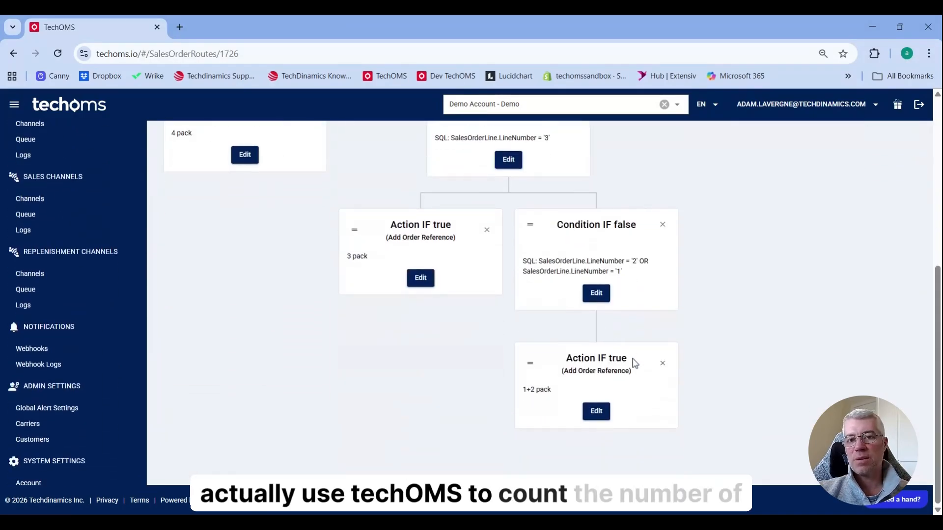
{"action": "left_click", "coordinate": [422, 284]}
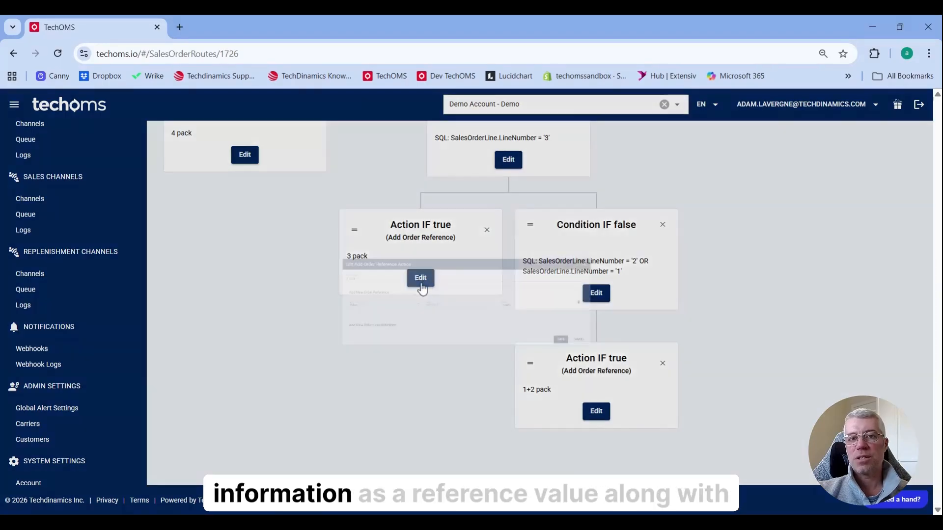
{"action": "left_click", "coordinate": [722, 387]}
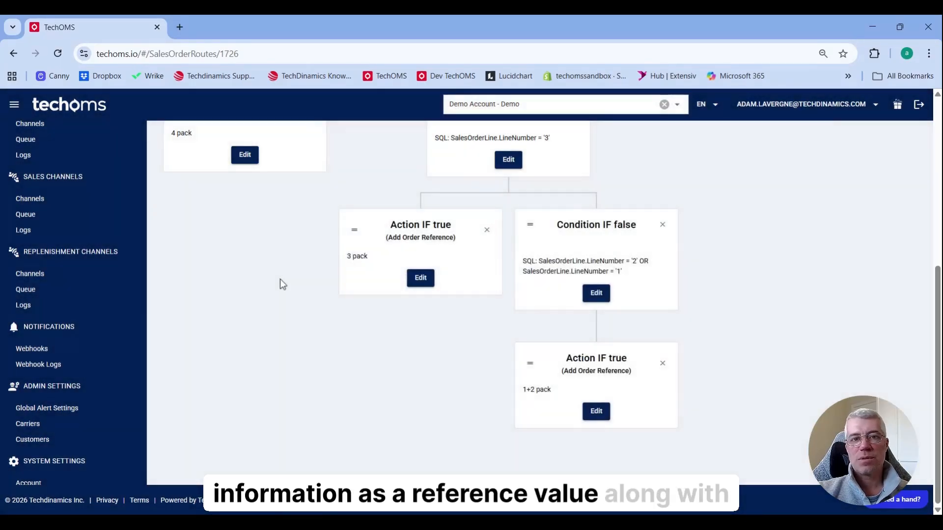
Return to the Sales Order Rules list and review the rules through to its end
{"action": "scroll", "coordinate": [344, 277], "scroll_direction": "up", "scroll_amount": 5}
{"action": "key", "text": "alt+Left"}
{"action": "scroll", "coordinate": [500, 299], "scroll_direction": "down", "scroll_amount": 5}
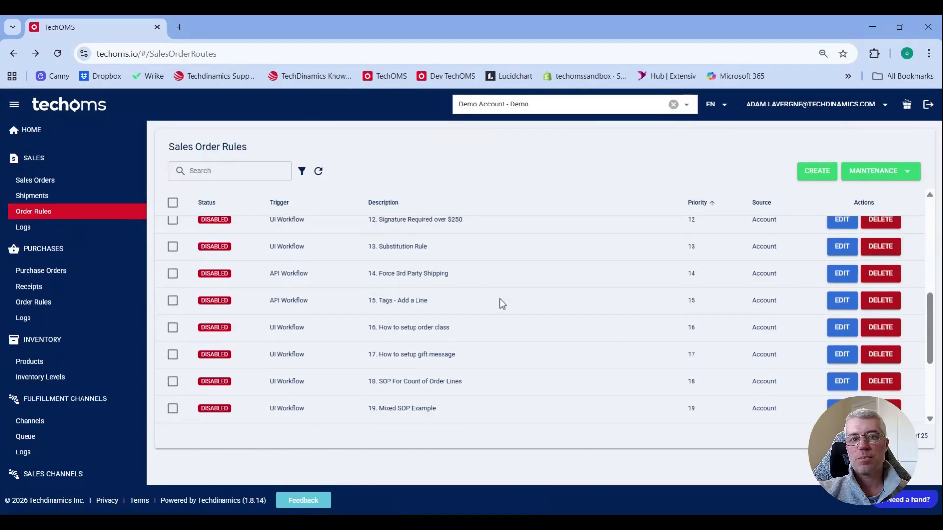
{"action": "scroll", "coordinate": [500, 299], "scroll_direction": "down", "scroll_amount": 3}
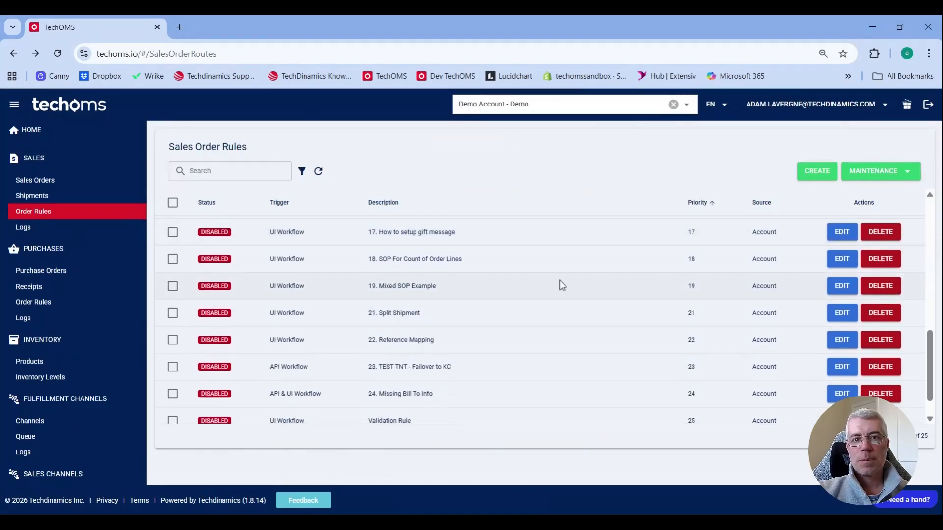
{"action": "scroll", "coordinate": [499, 311], "scroll_direction": "down", "scroll_amount": 1}
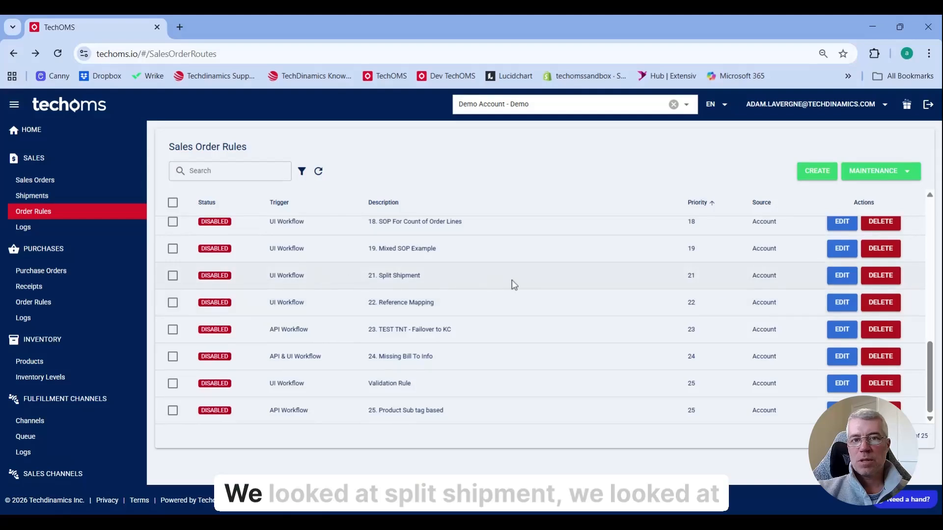